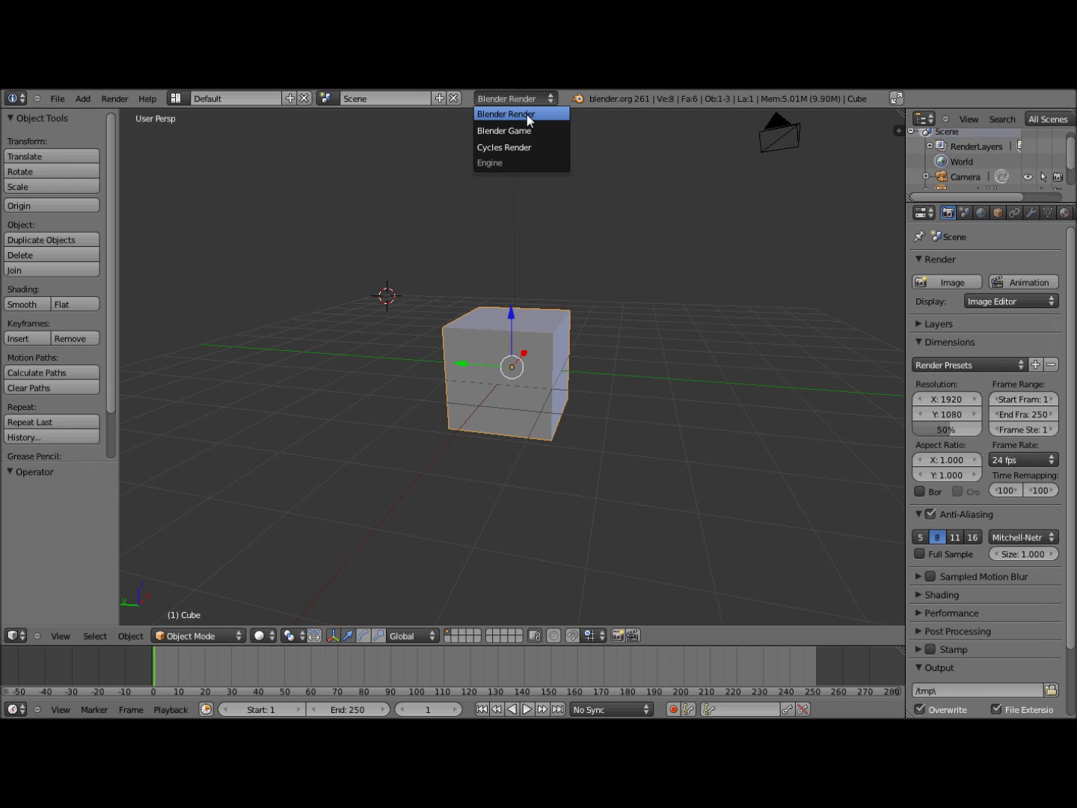
left_click(611, 133)
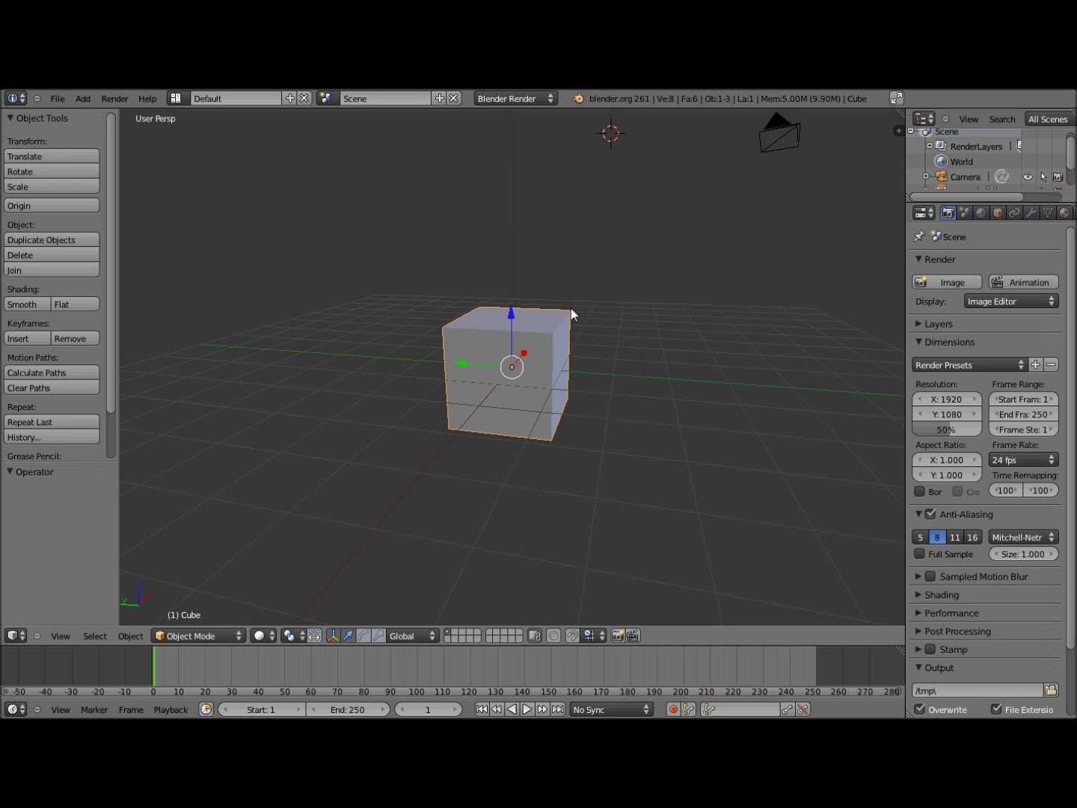
middle_click_drag(568, 404, 493, 407)
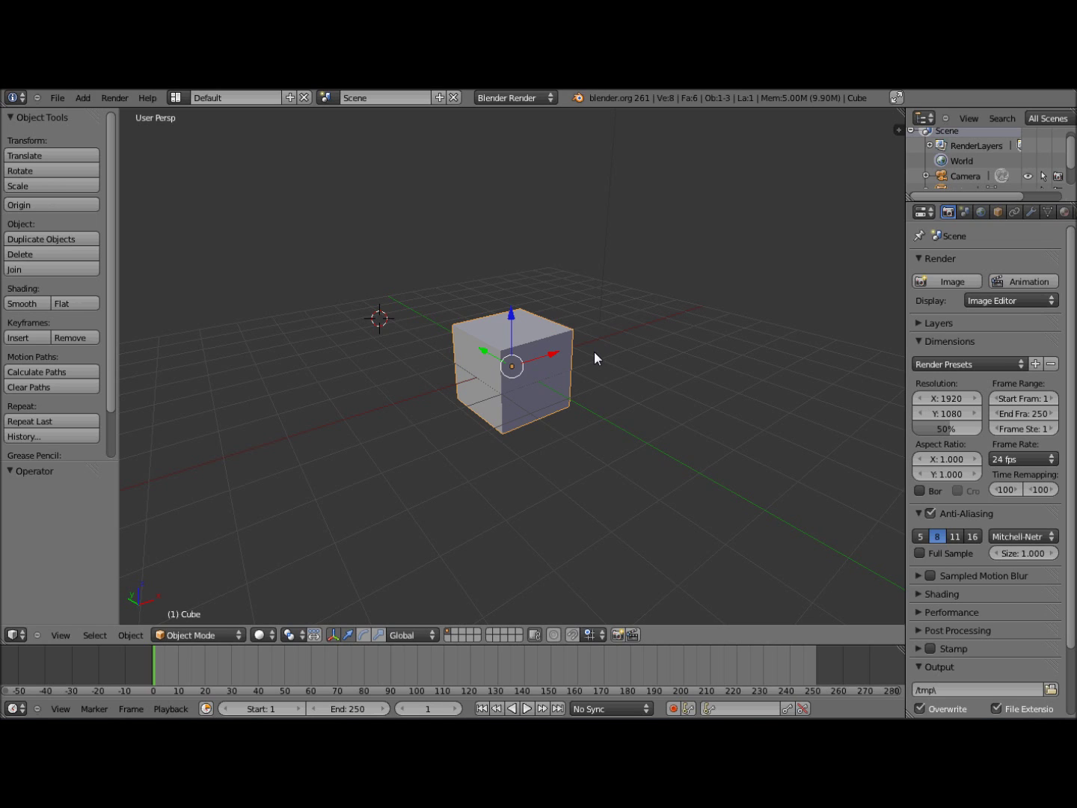
Step: Scale the default cube into a flat plank with scale X 2, Y 0.15 and Z 0.5
key("n")
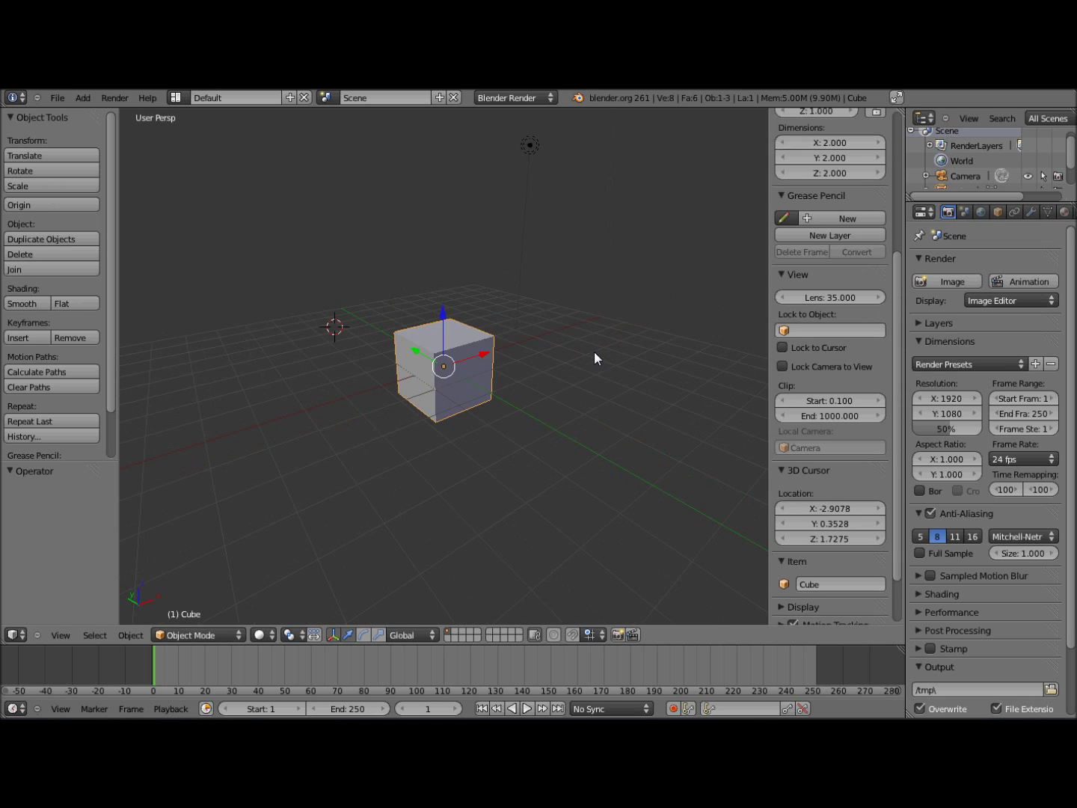
scroll(805, 434, "up", 6)
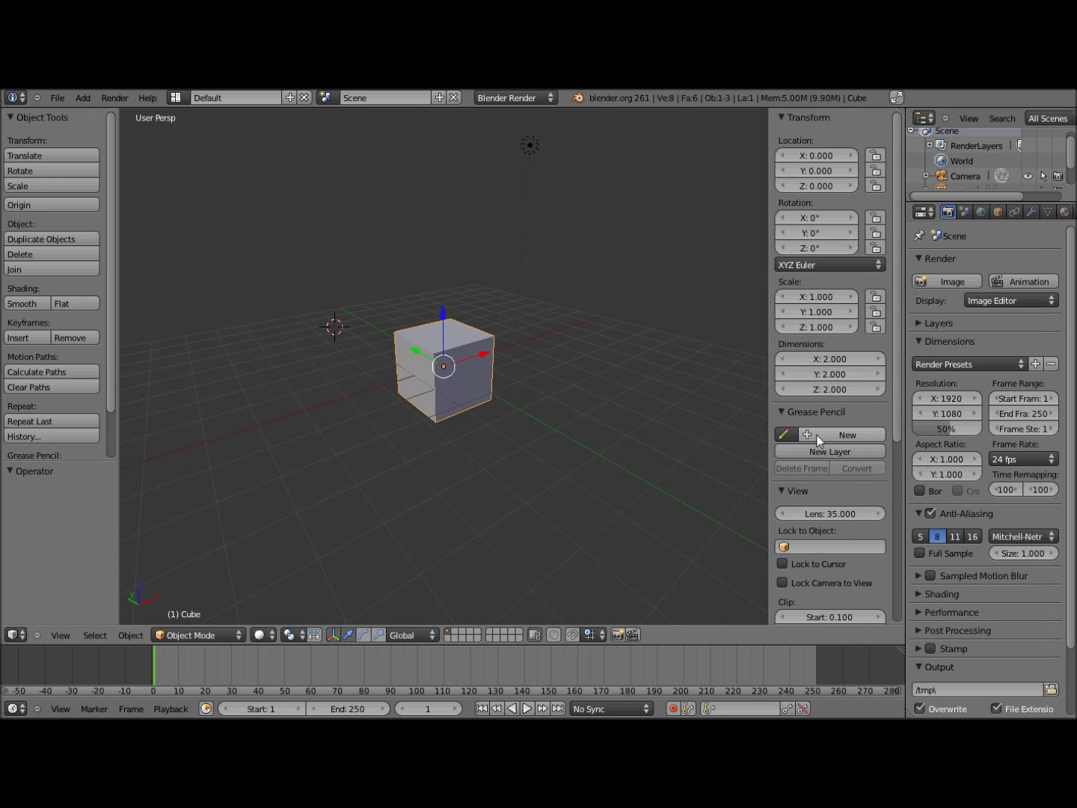
left_click(818, 297)
type("2")
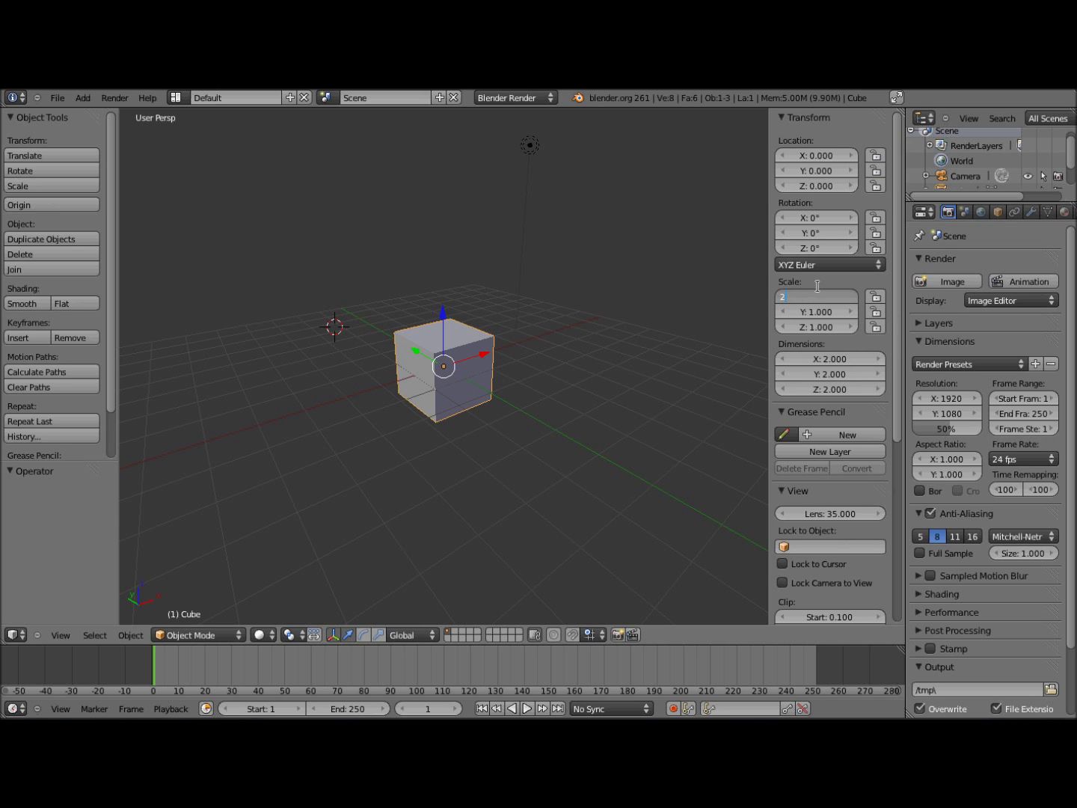
key("Return")
left_click(818, 312)
type("0.15")
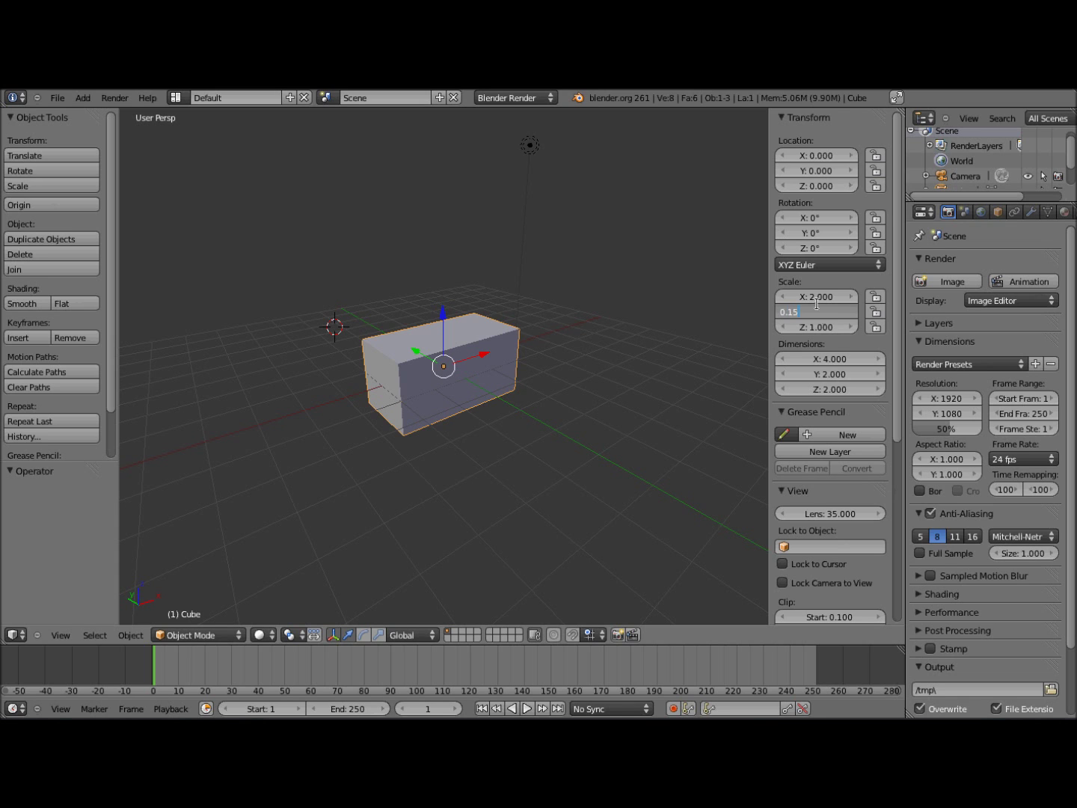
key("Return")
left_click(819, 328)
type("0.5")
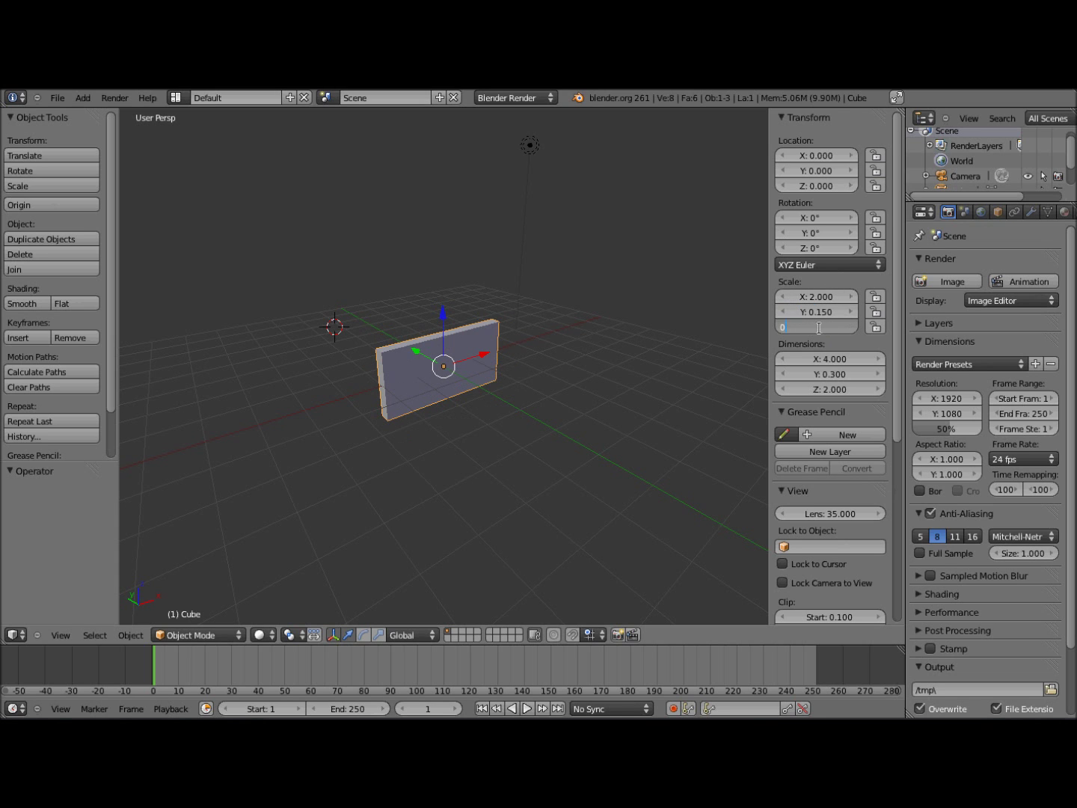
key("Return")
middle_click_drag(475, 404, 406, 396)
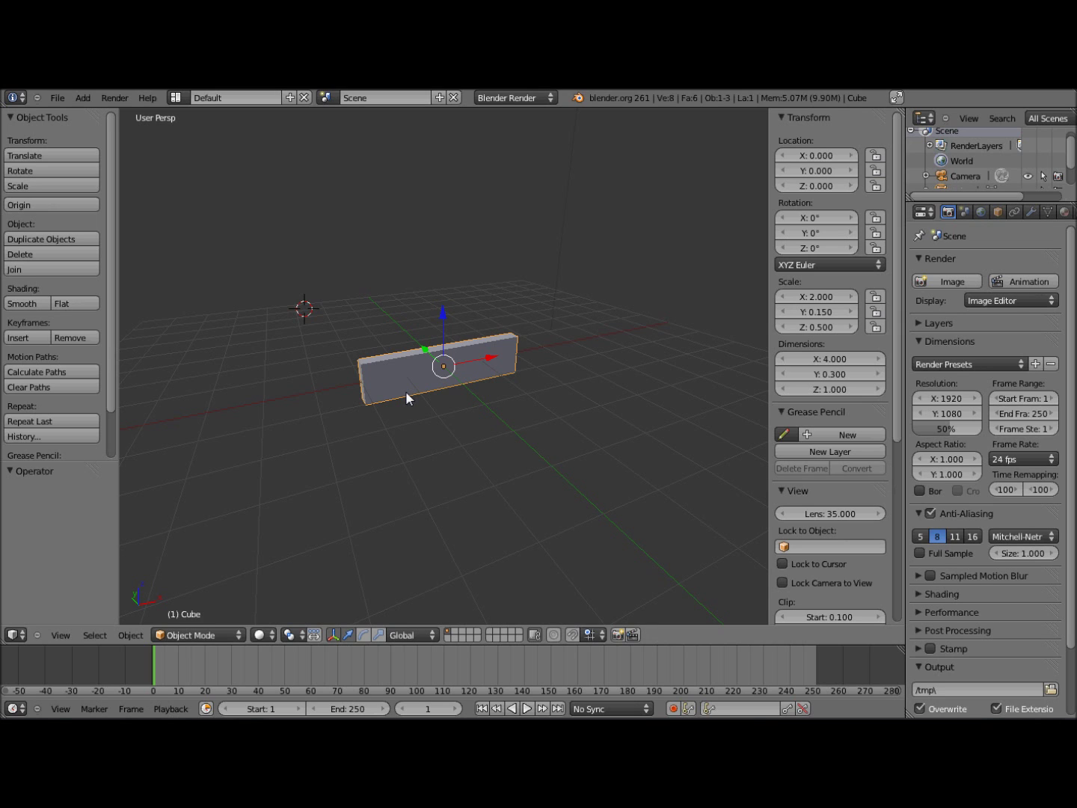
scroll(384, 389, "up", 5)
middle_click_drag(382, 395, 476, 418)
scroll(558, 404, "down", 5)
scroll(560, 427, "up", 3)
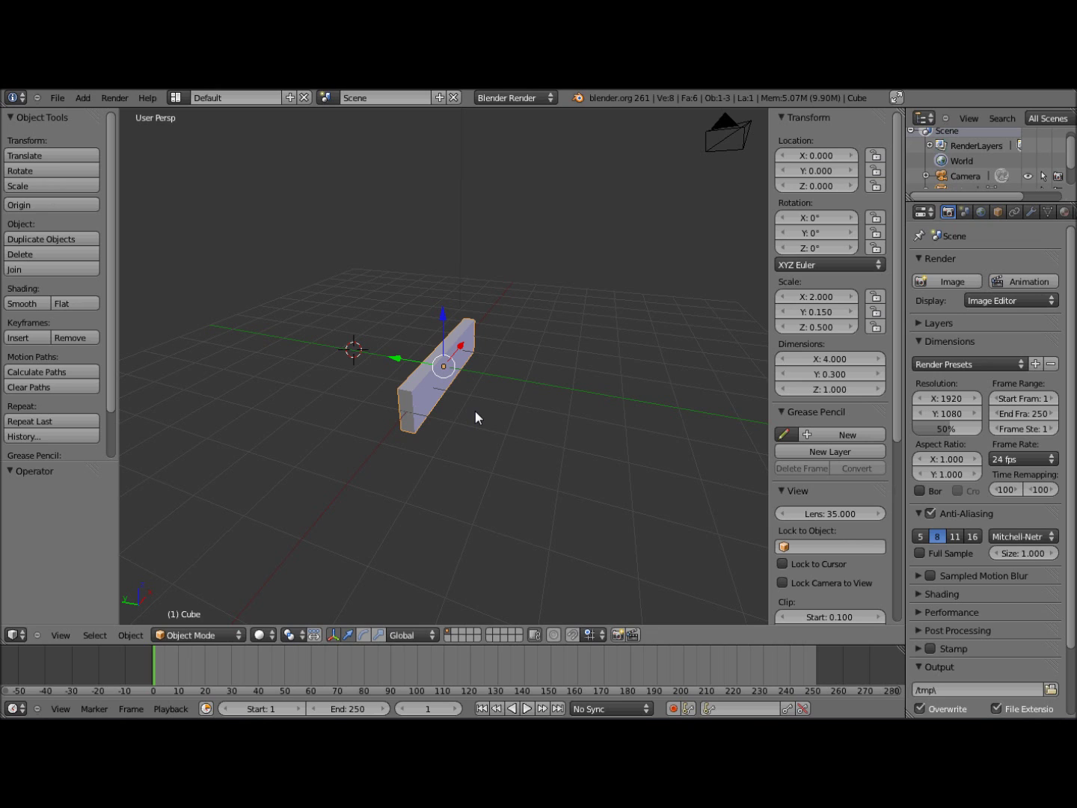
Step: Add a plane at the scene origin, scaled up uniformly to about 45.8 as the ground, and enable the translate manipulator
middle_click_drag(474, 410, 442, 441)
left_click(83, 98)
mouse_move(88, 114)
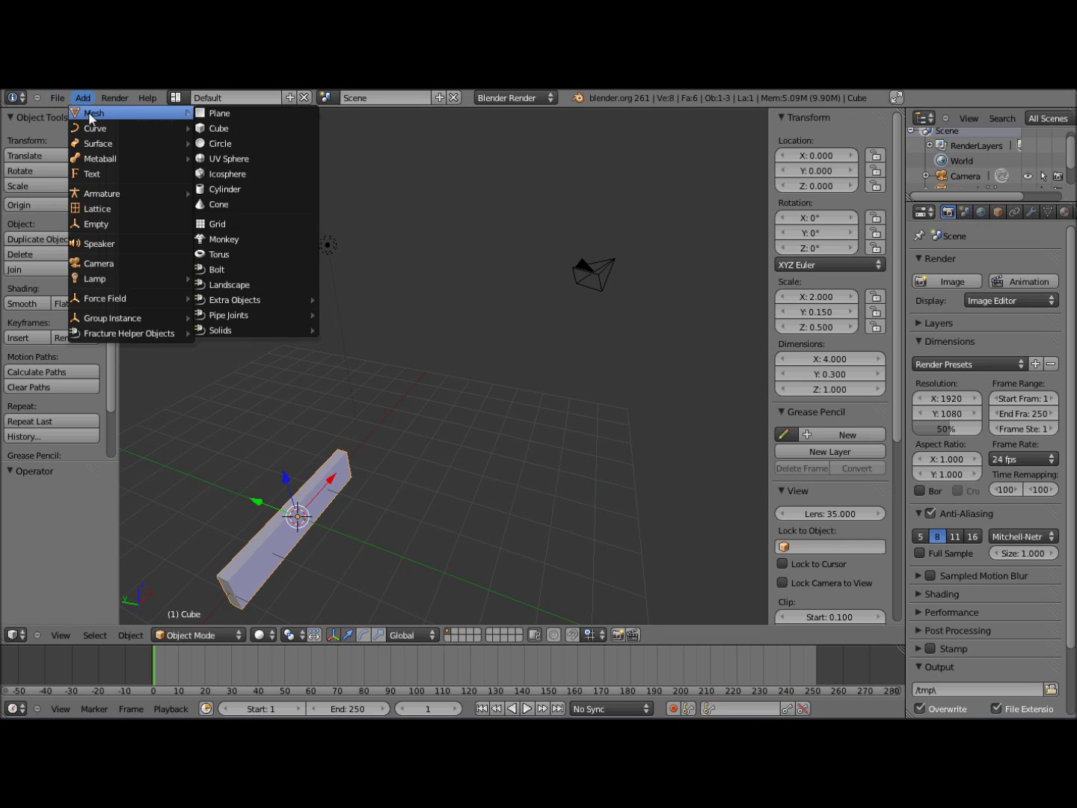
left_click(279, 113)
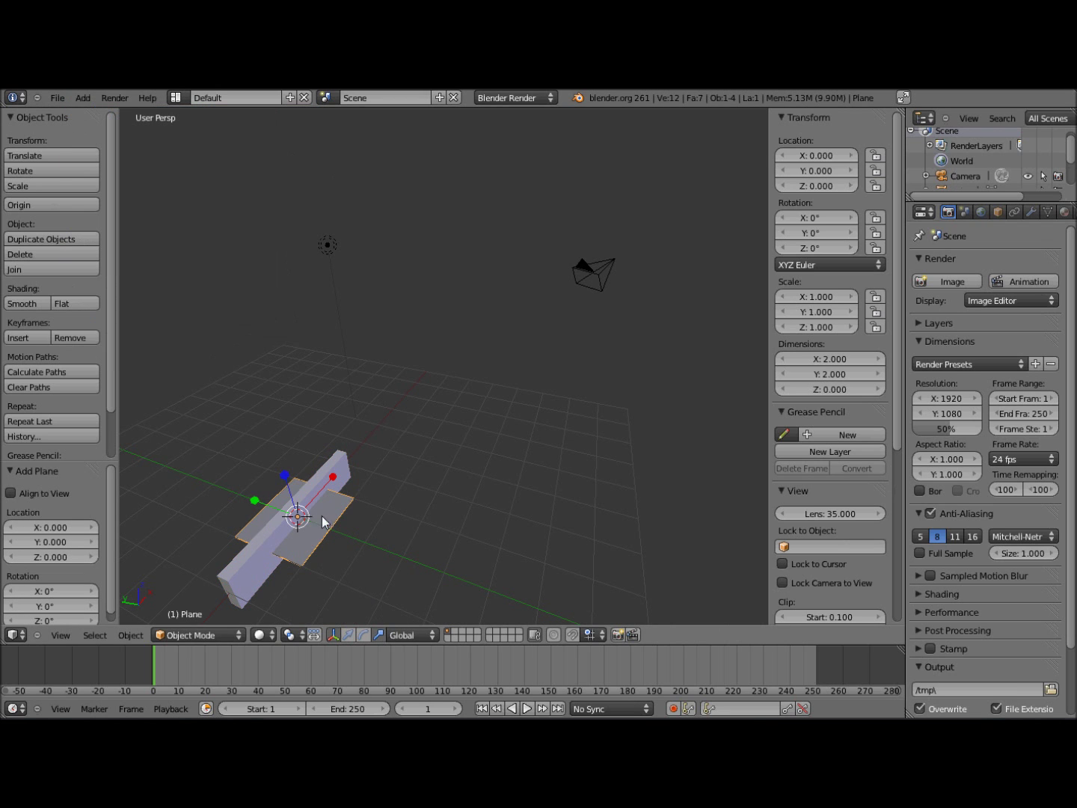
key("s")
left_click(798, 510)
scroll(479, 538, "down", 2)
middle_click_drag(477, 532, 415, 440)
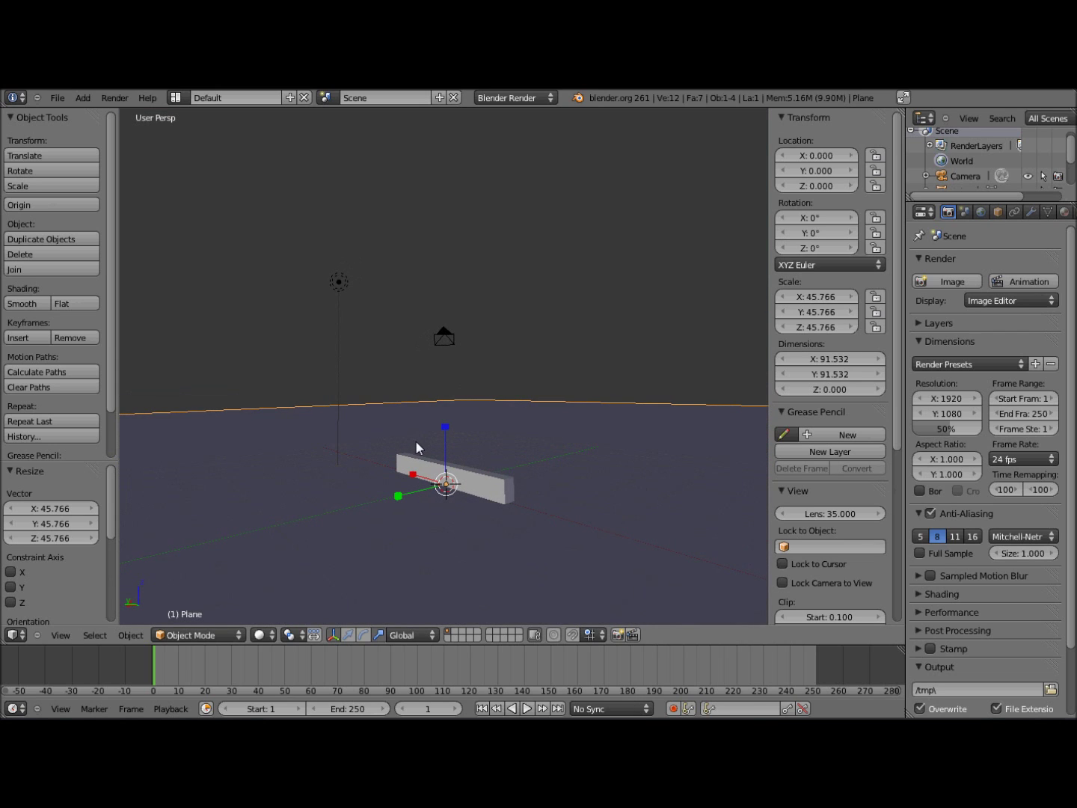
left_click(349, 636)
key("g")
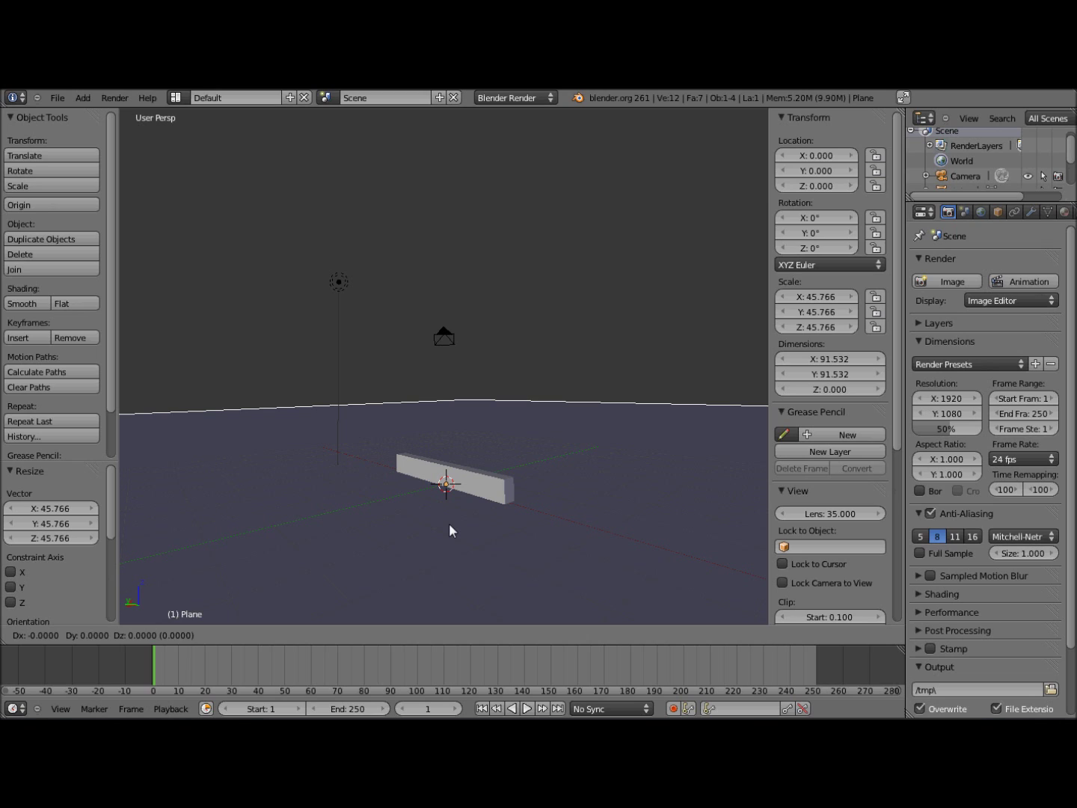
key("z")
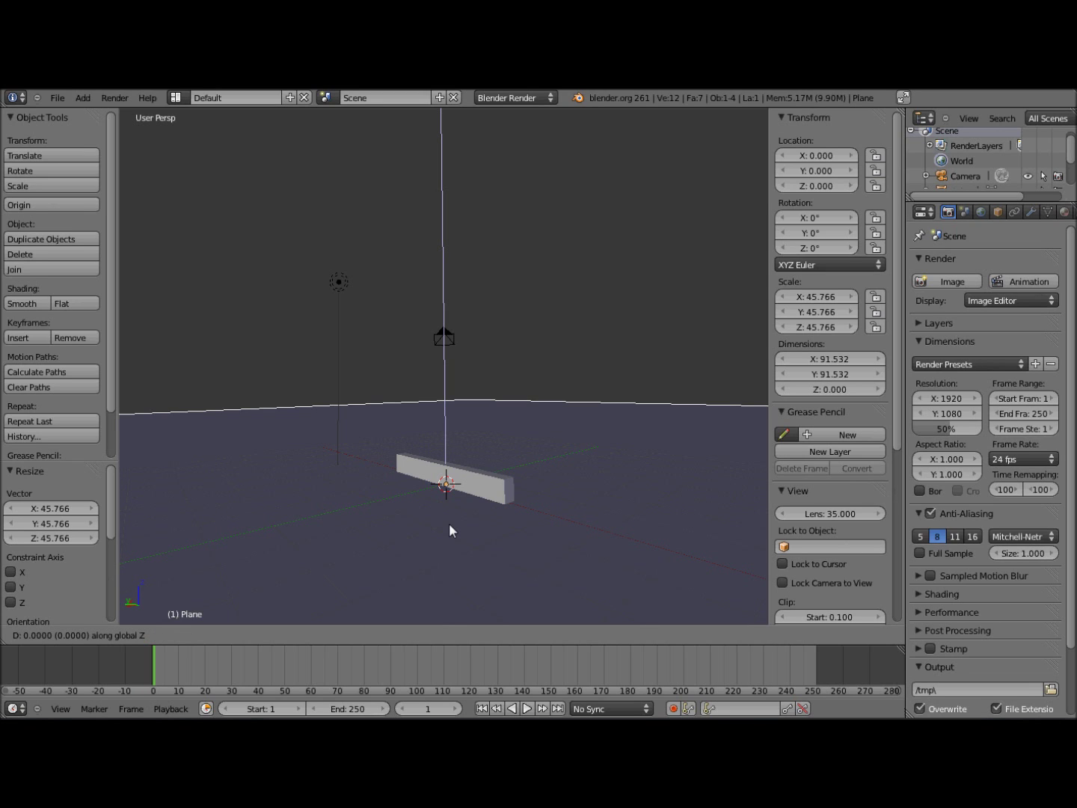
type("0.5")
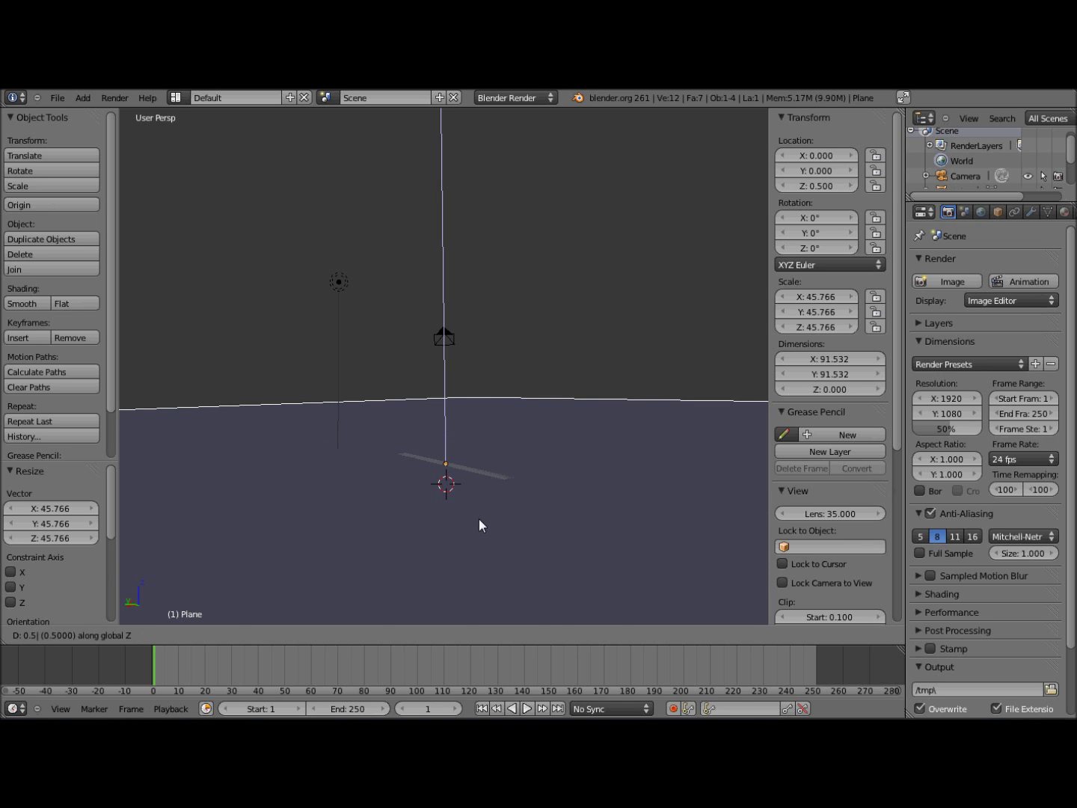
key("Escape")
Step: Select the plank and raise it 0.5 units along the global Z axis
right_click(485, 478)
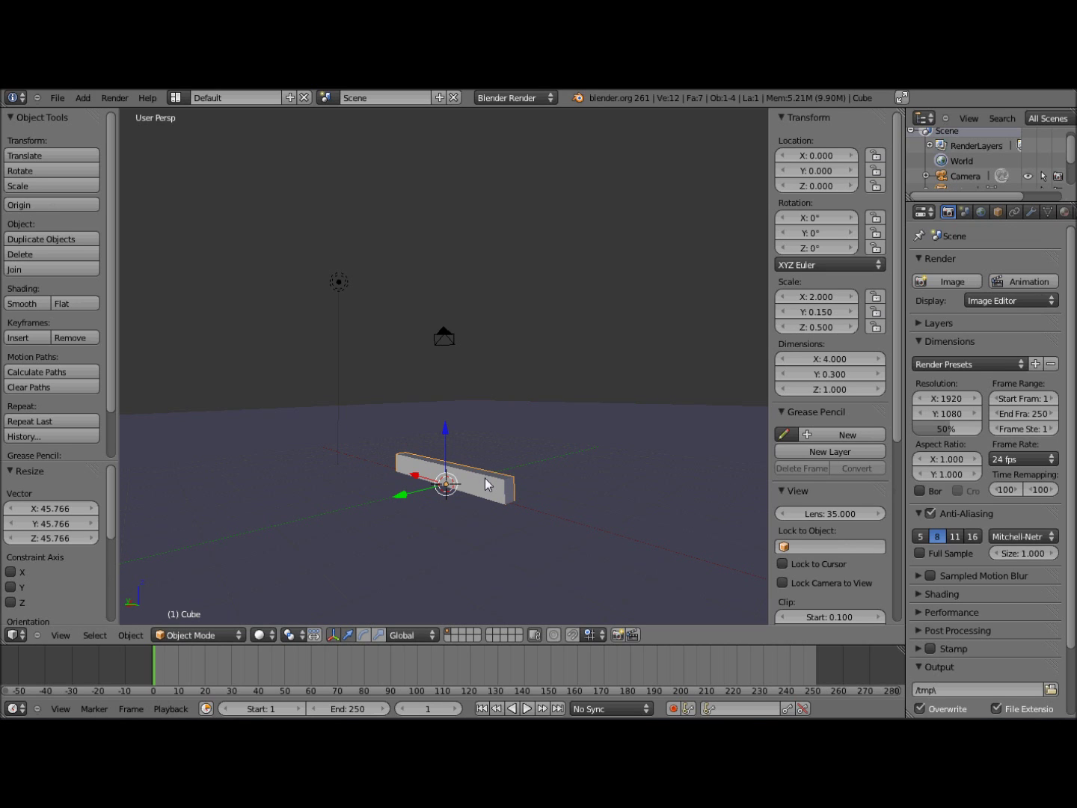
type("gz0.5")
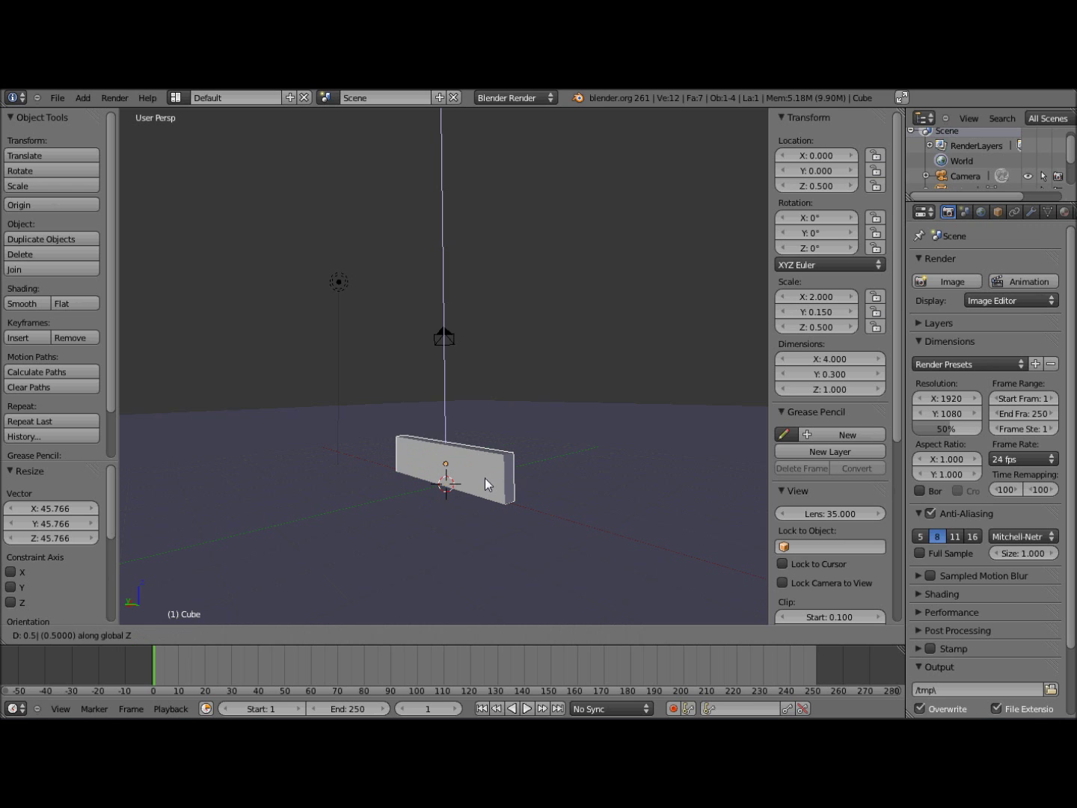
key("Return")
middle_click_drag(470, 491, 379, 488)
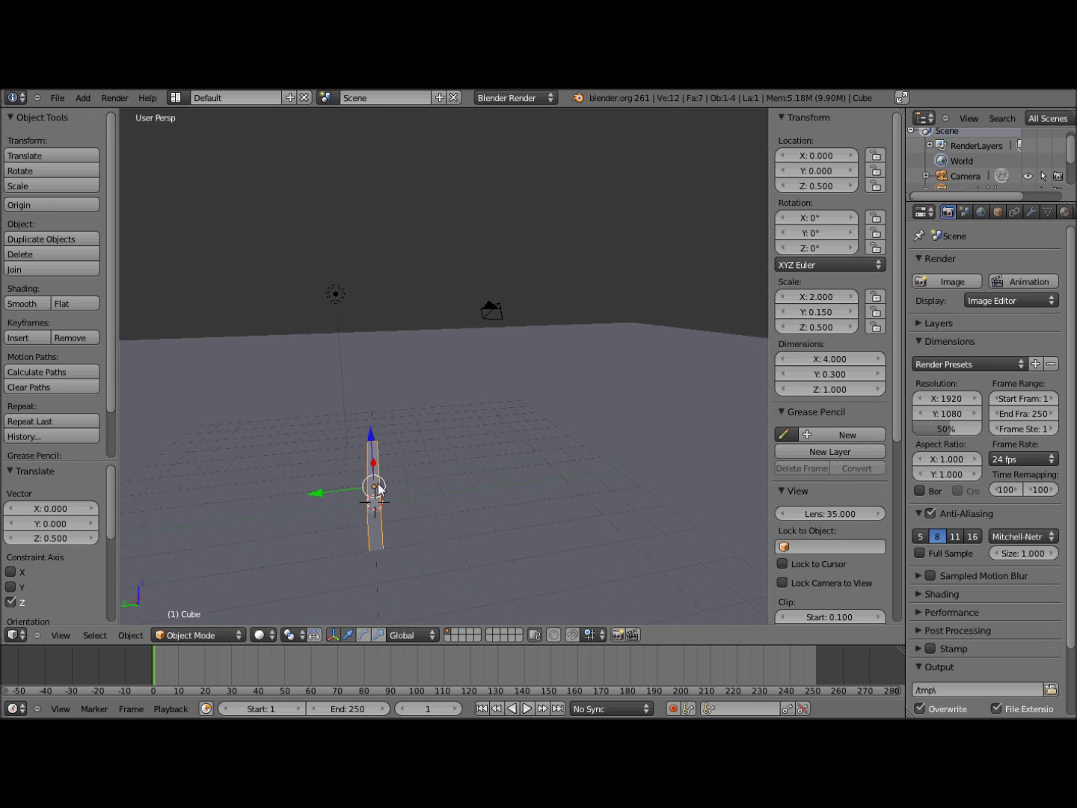
middle_click_drag(608, 418, 474, 420)
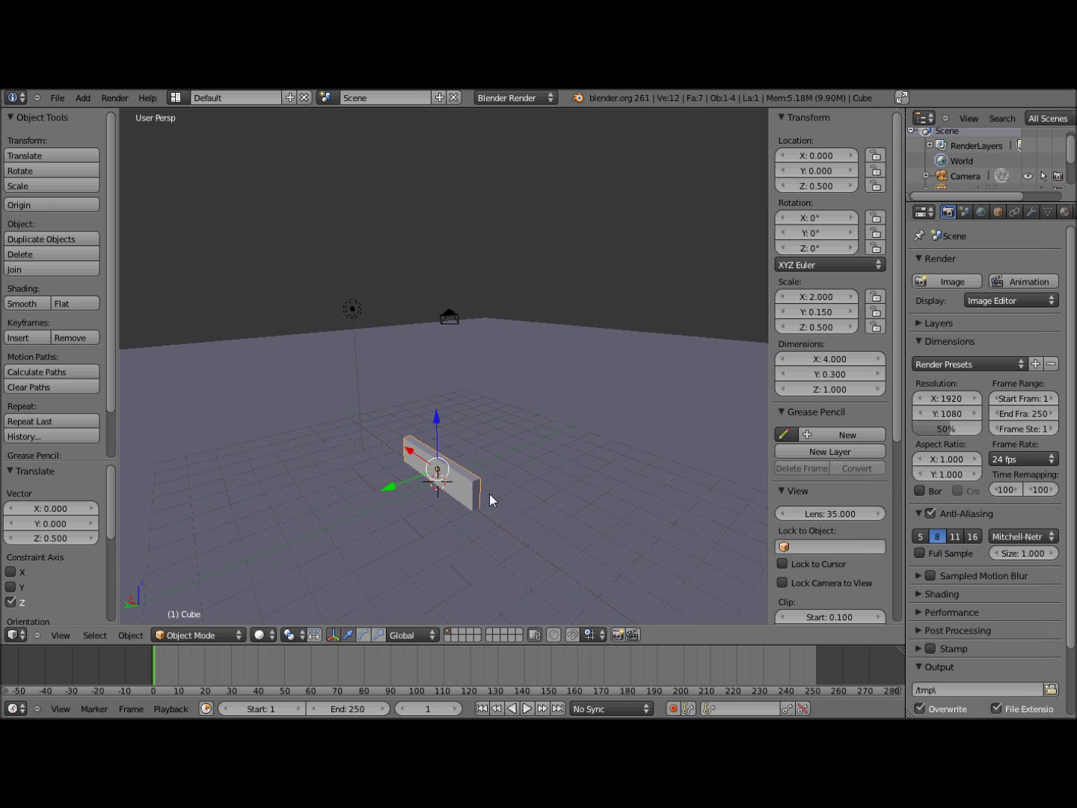
Step: Switch the render engine to Blender Game and display the plank's physics settings in a widened properties area
left_click(515, 98)
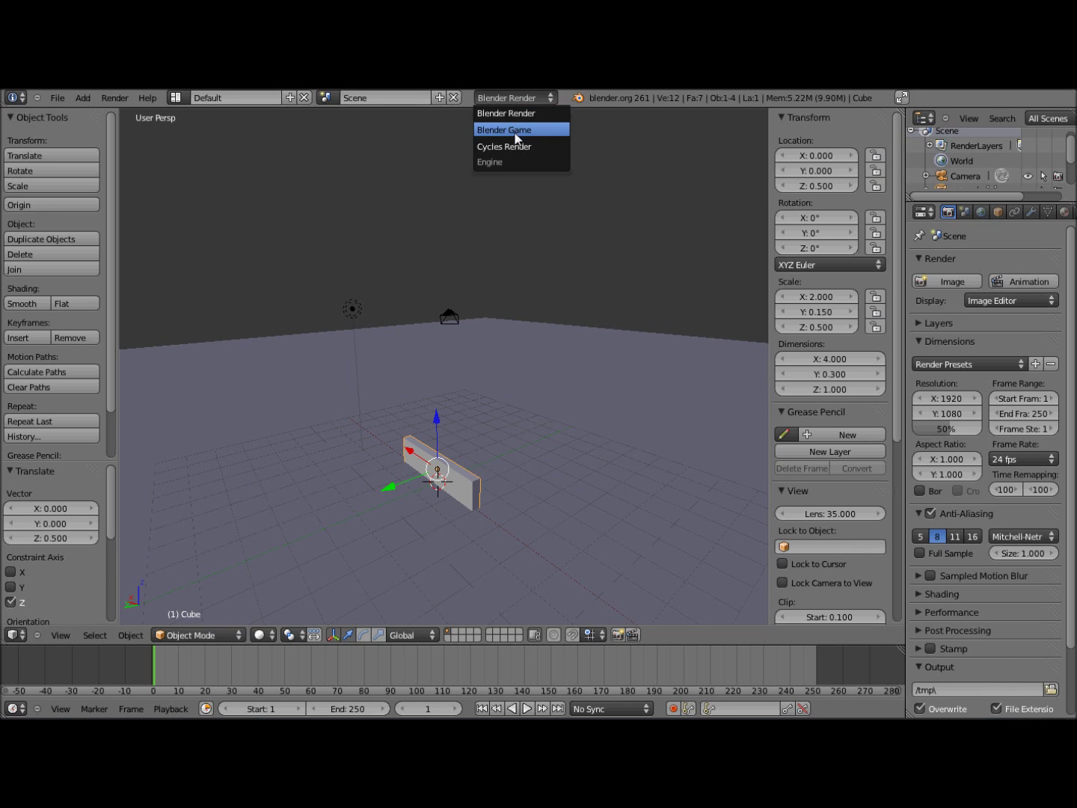
left_click(514, 132)
left_click_drag(905, 237, 727, 232)
left_click(934, 213)
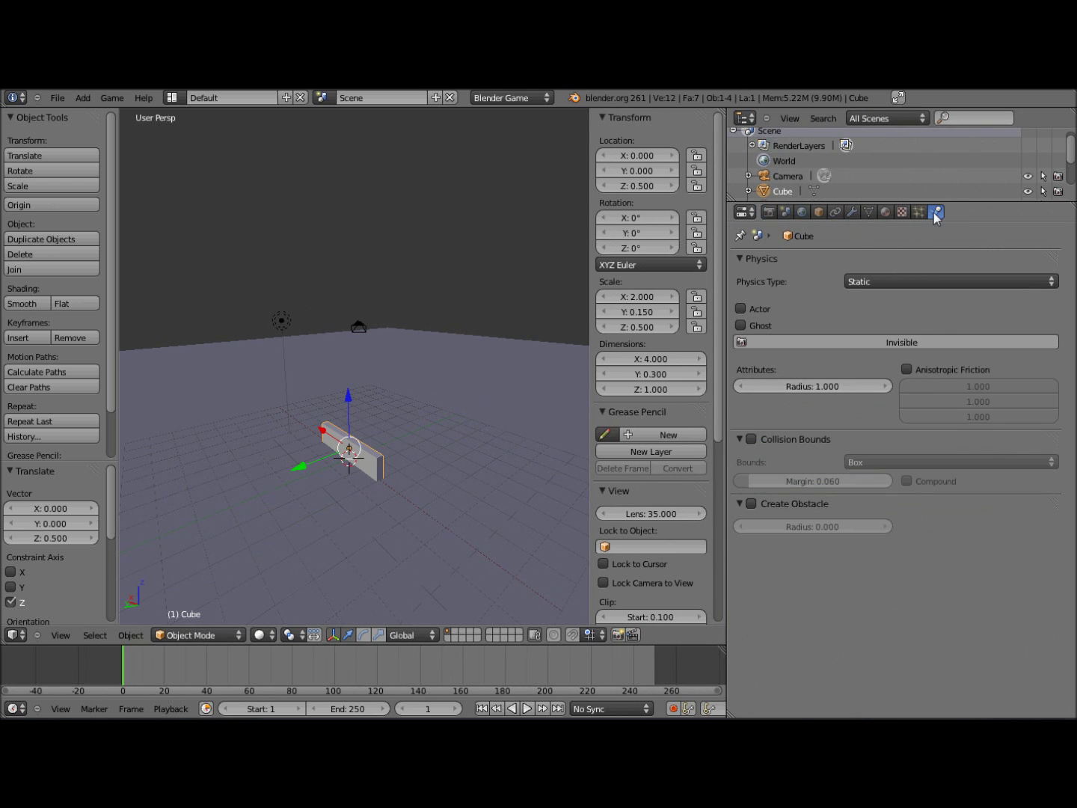
Step: Set the plank's physics type to Rigid Body with a radius of 0.1
middle_click_drag(452, 336, 380, 408)
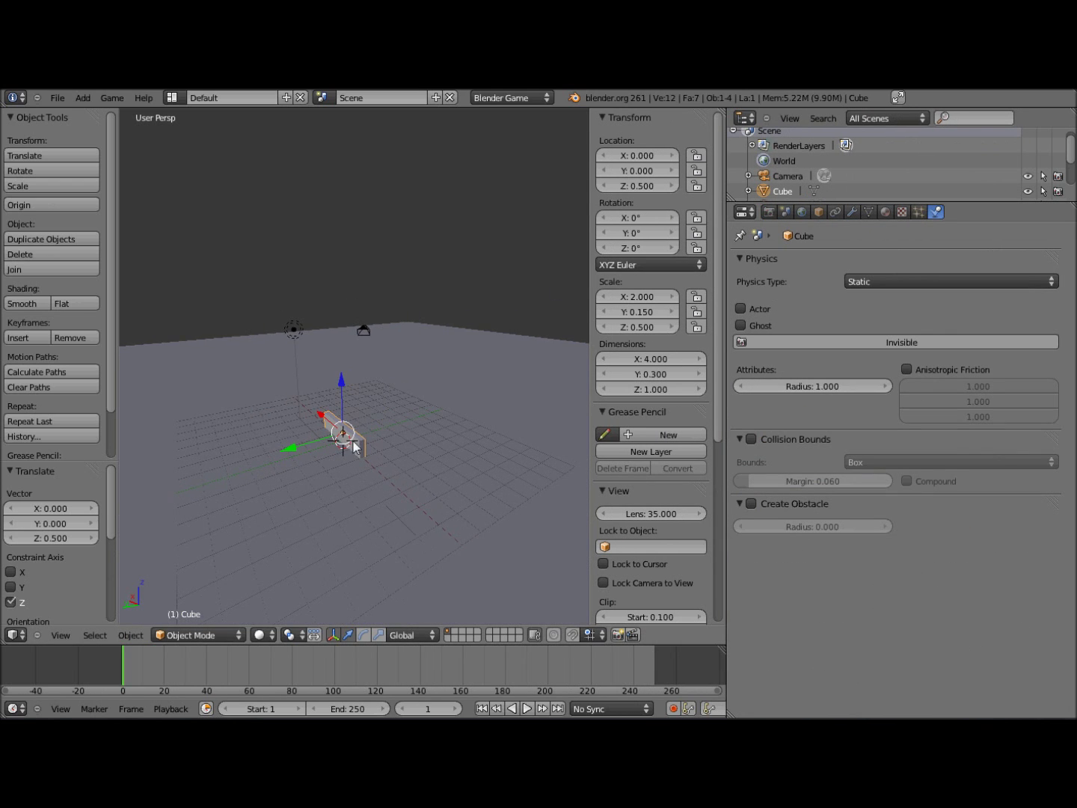
left_click(903, 281)
left_click(903, 216)
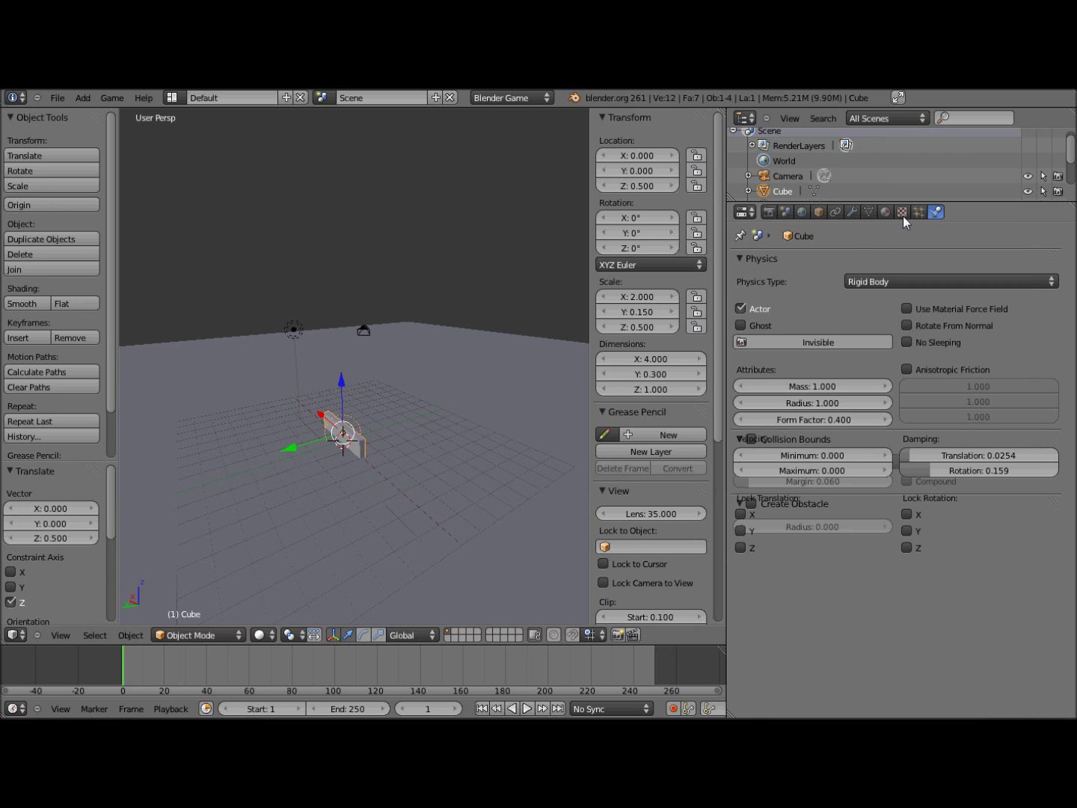
left_click(795, 403)
type("0.1")
key("Return")
Step: Enable Collision Bounds for the plank with the Box bounds type
middle_click_drag(382, 427, 434, 414)
scroll(423, 454, "up", 3)
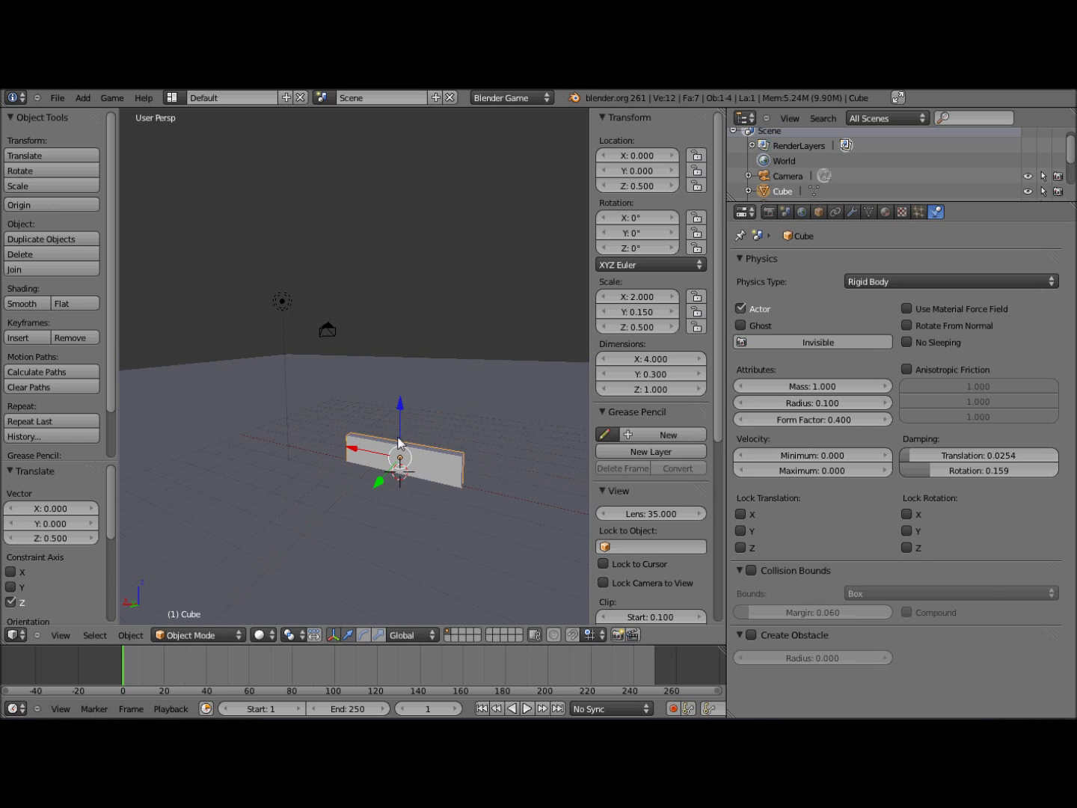
middle_click_drag(400, 443, 373, 431)
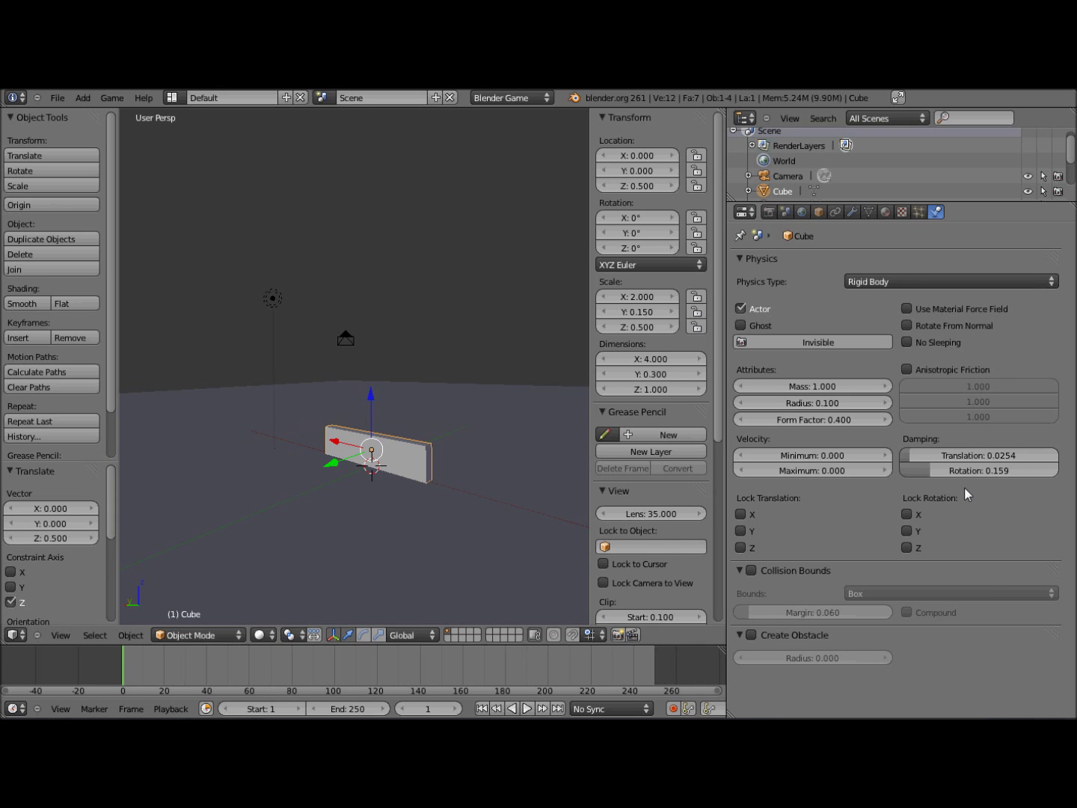
left_click(751, 570)
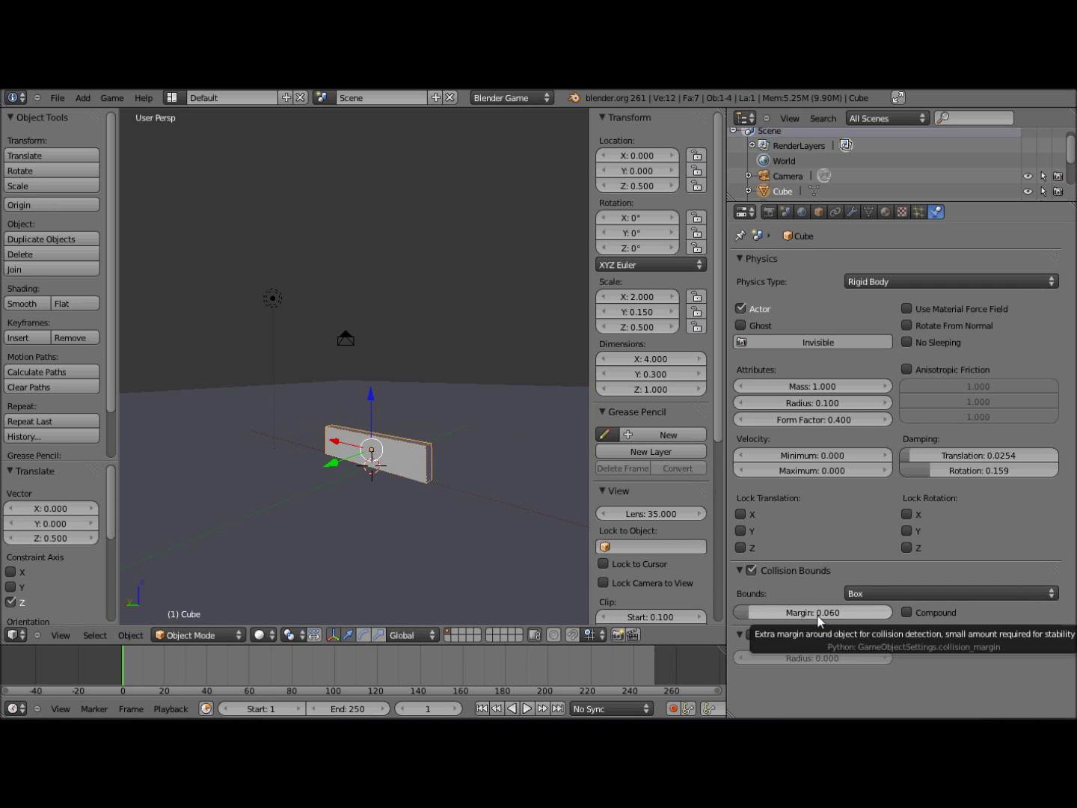
Step: Select the ground plane and check its physics type
middle_click_drag(415, 447, 361, 451)
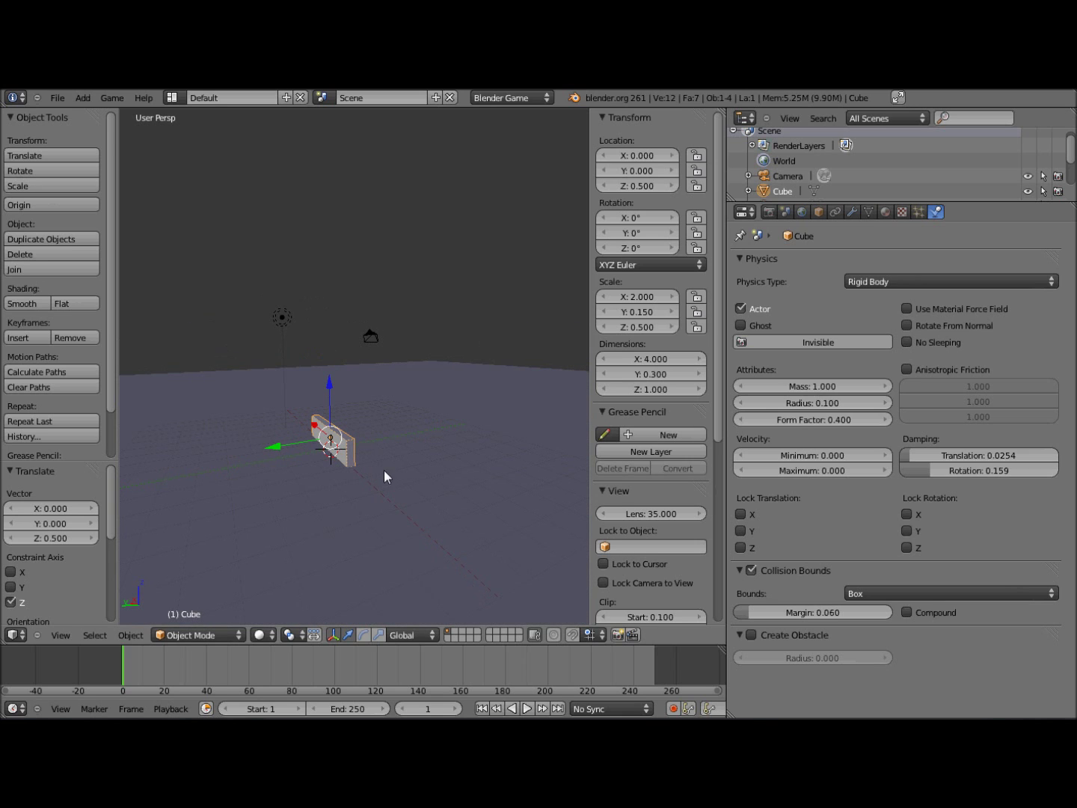
right_click(418, 419)
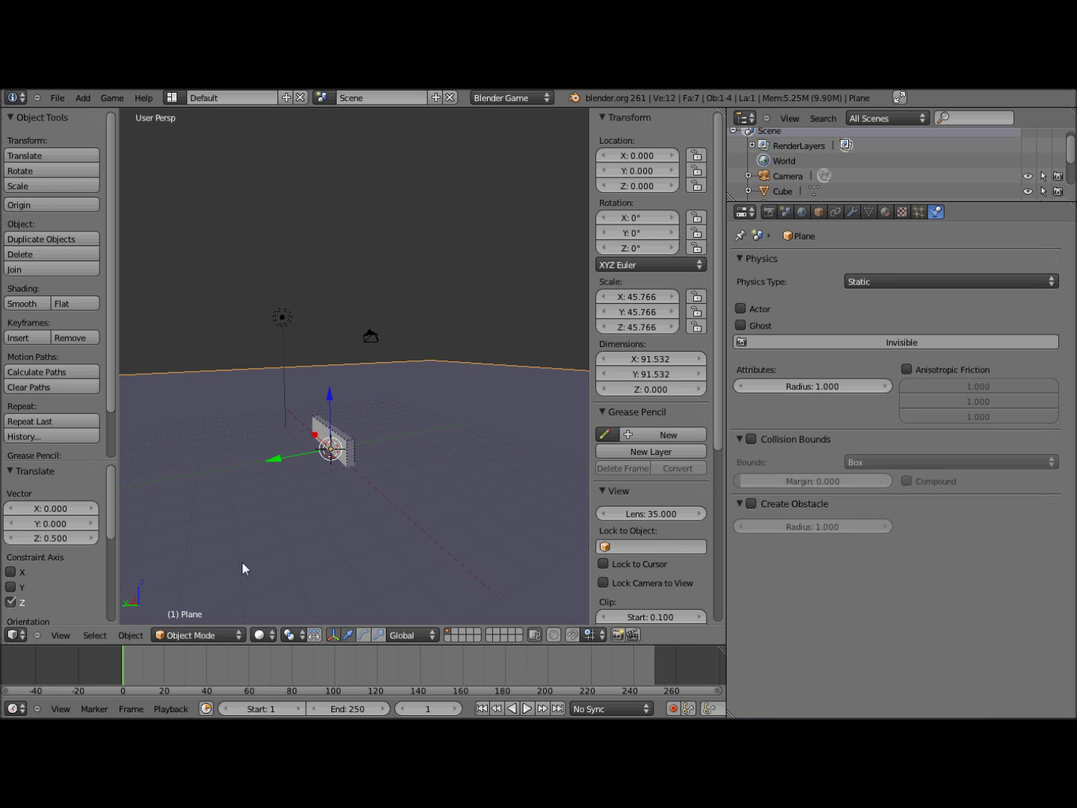
middle_click_drag(313, 493, 385, 360)
Step: Duplicate the plank in place and move the copy 3 units along the Y axis
right_click(340, 451)
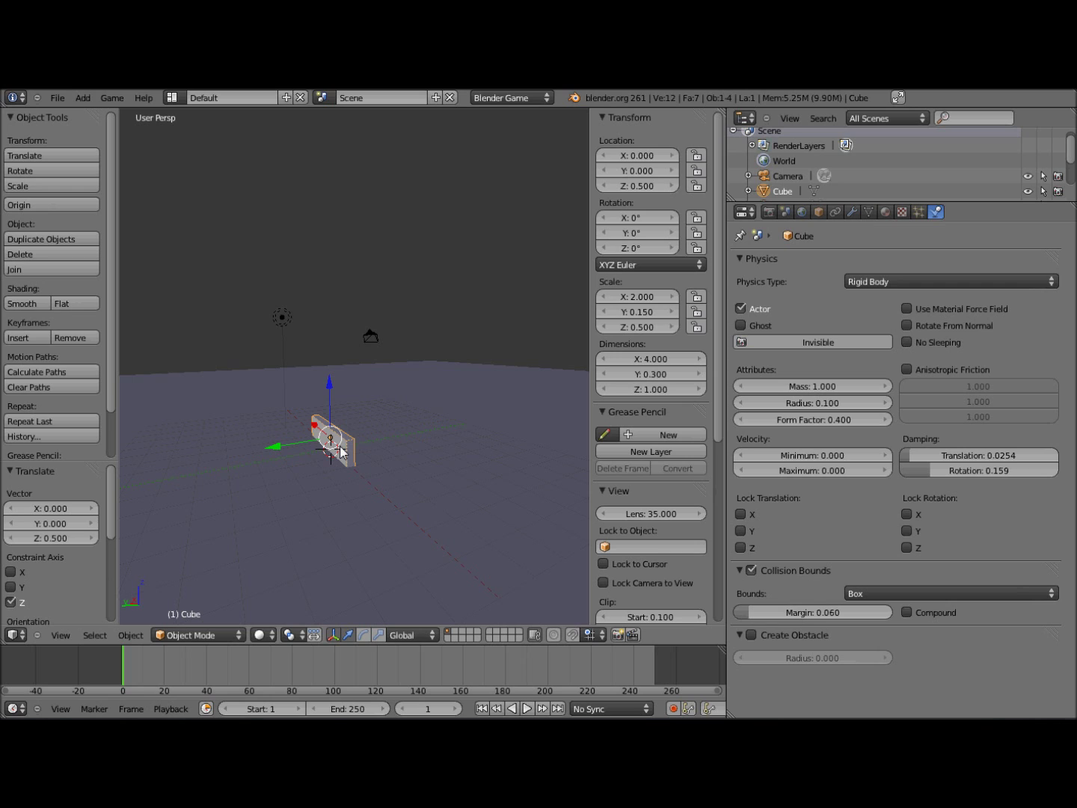
key("shift+d")
right_click(439, 367)
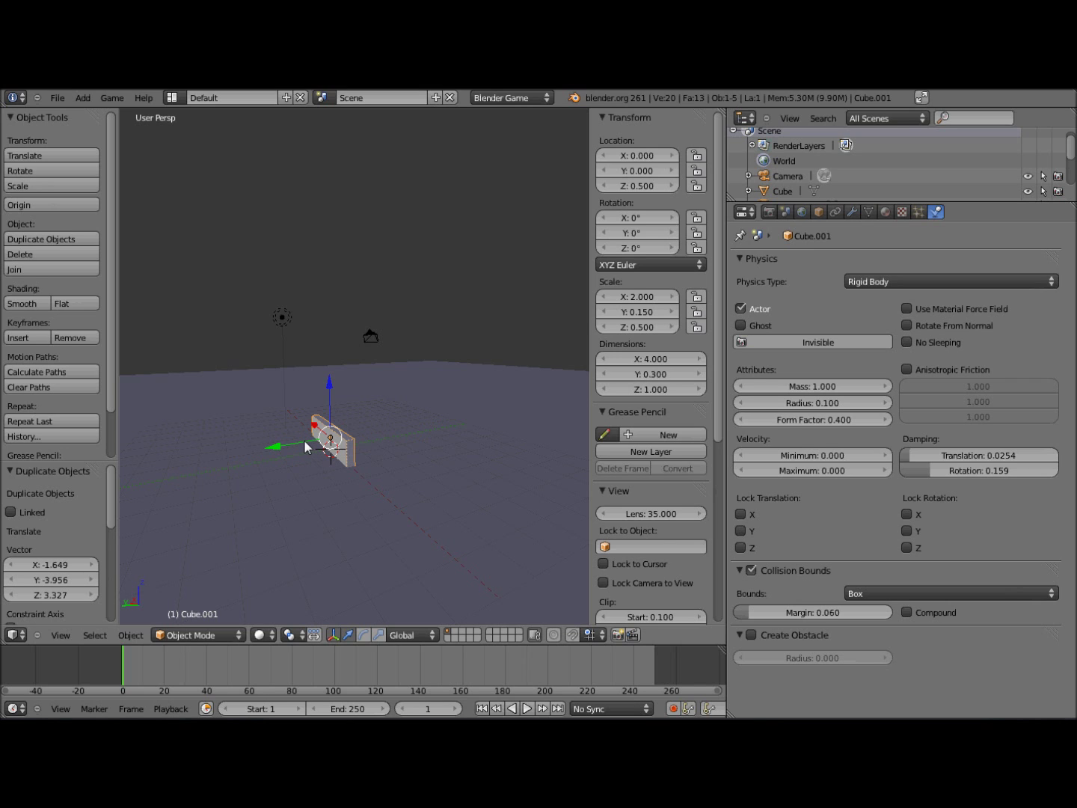
type("gy3")
key("Return")
Step: Duplicate both planks in place and rotate the copies -90° about the Z axis, crossing the originals
middle_click_drag(382, 479, 426, 483)
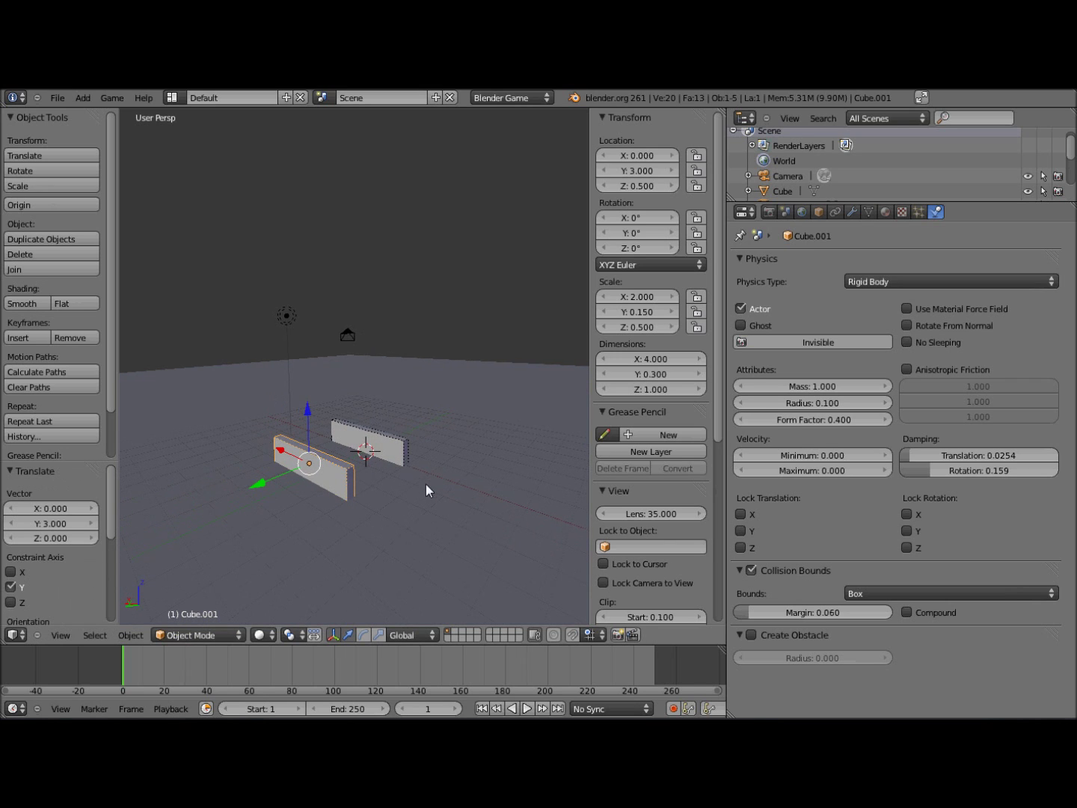
right_click(394, 451, "shift")
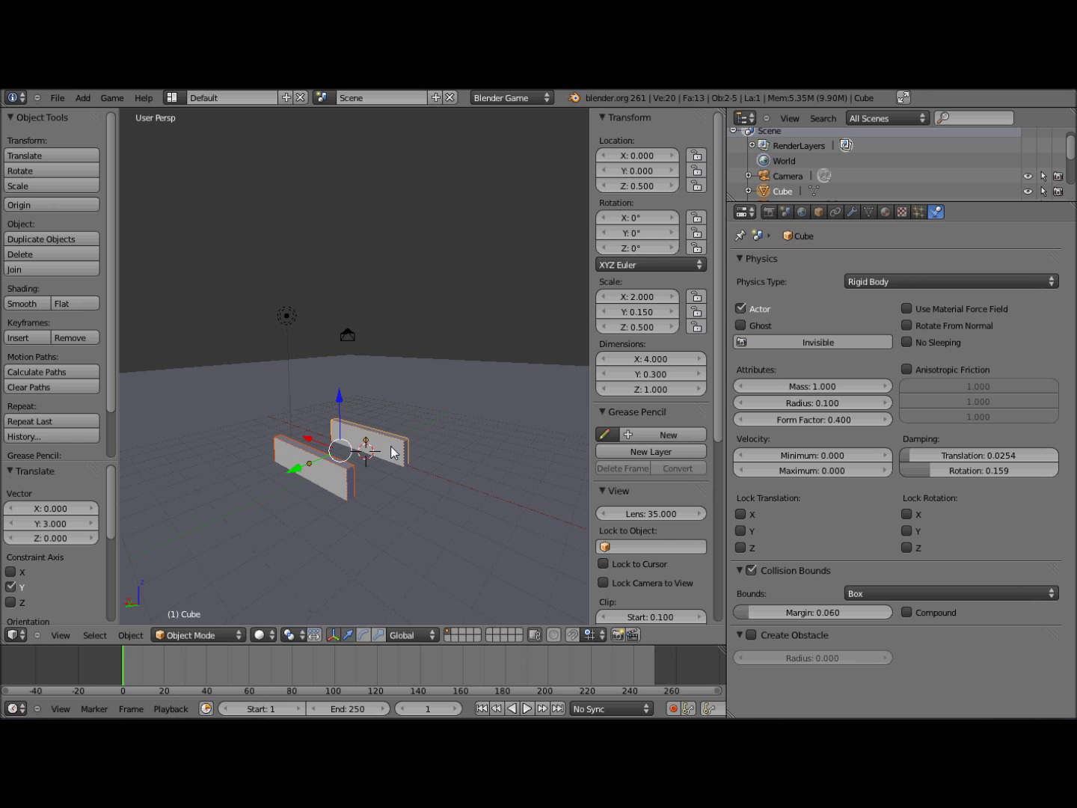
key("shift+d")
right_click(419, 411)
left_click(364, 635)
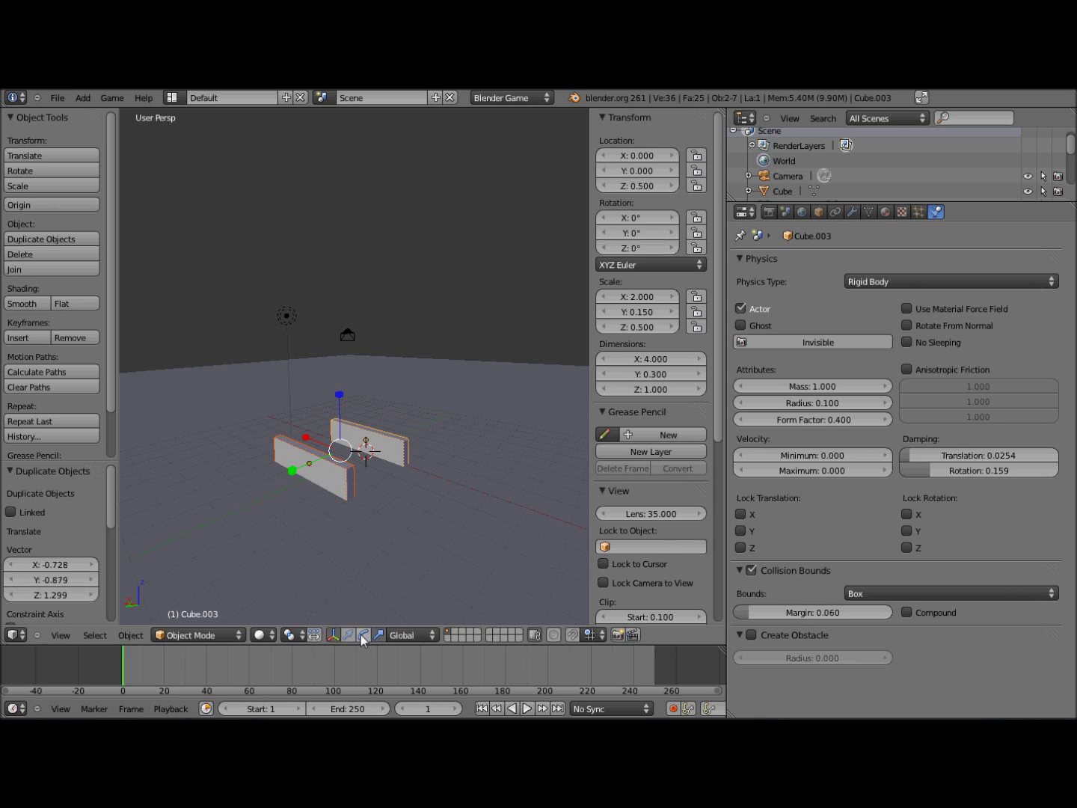
left_click_drag(373, 481, 311, 484)
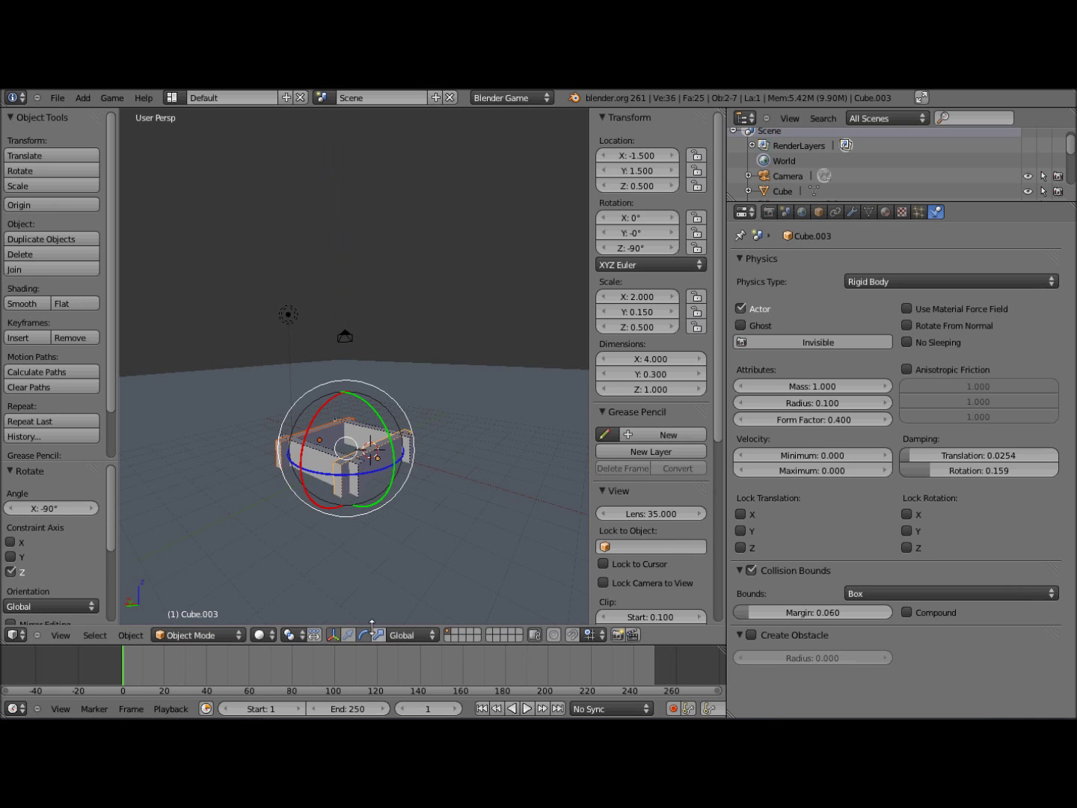
left_click(347, 635)
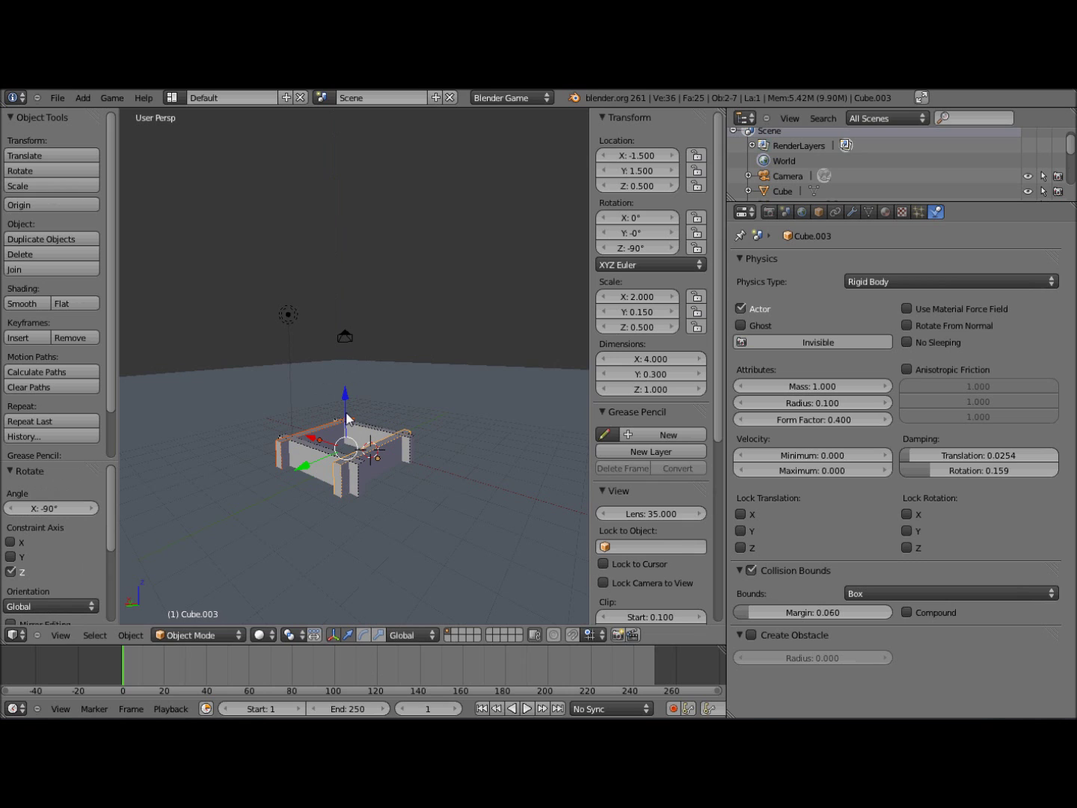
Step: Raise the two rotated planks 1 unit along the Z axis so they rest on the lower pair
left_click_drag(347, 419, 350, 389)
scroll(363, 517, "up", 4)
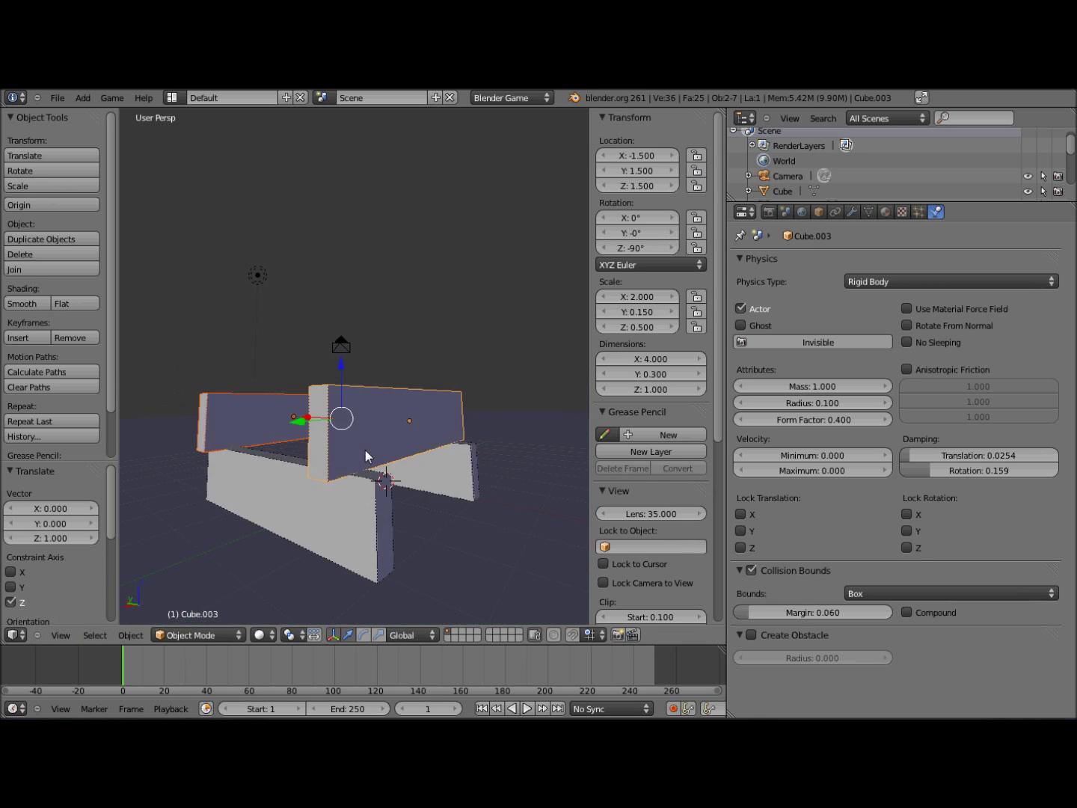
middle_click_drag(368, 444, 378, 487)
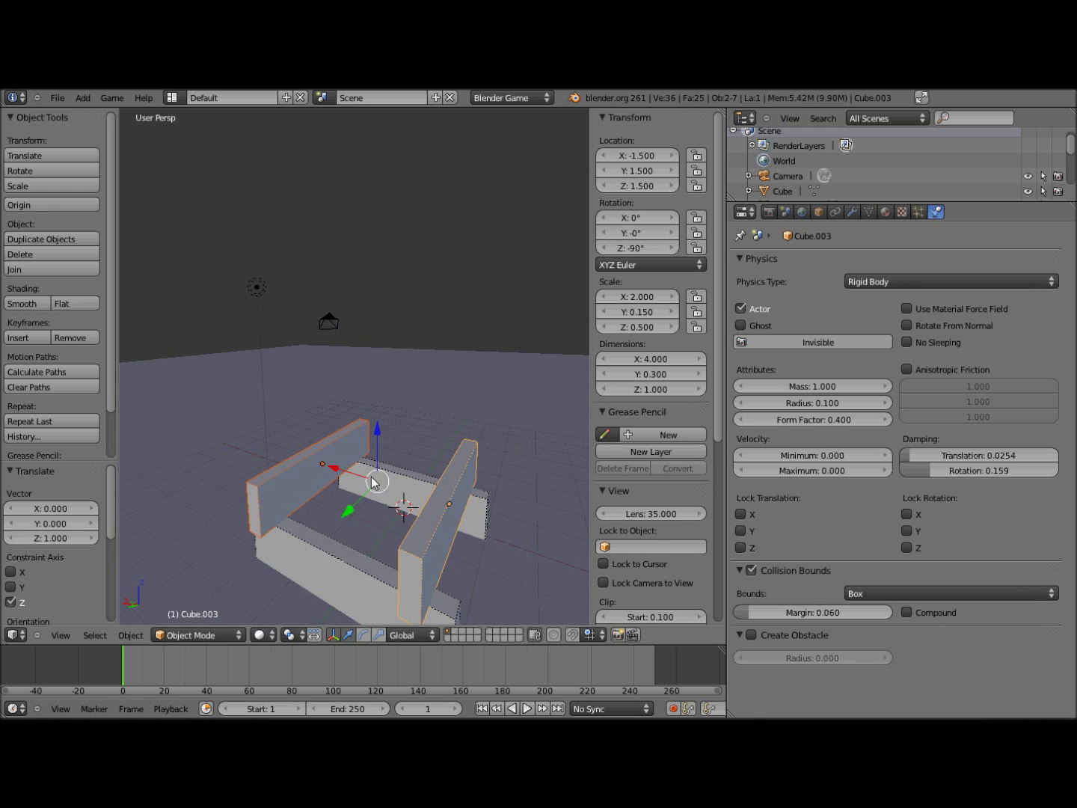
Step: Select all four planks, duplicate them in place and move the copies 2 units up the Z axis
scroll(374, 481, "down", 2)
right_click(384, 459, "shift")
key("shift+d")
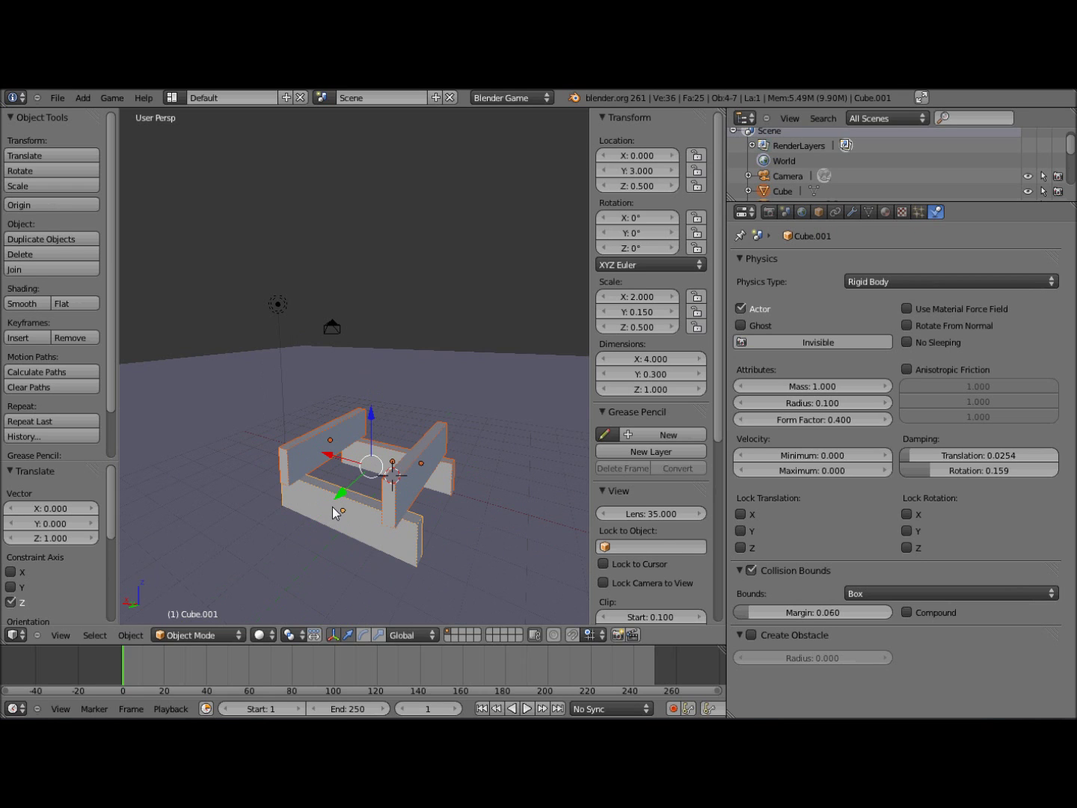
left_click(364, 441)
type("gz2")
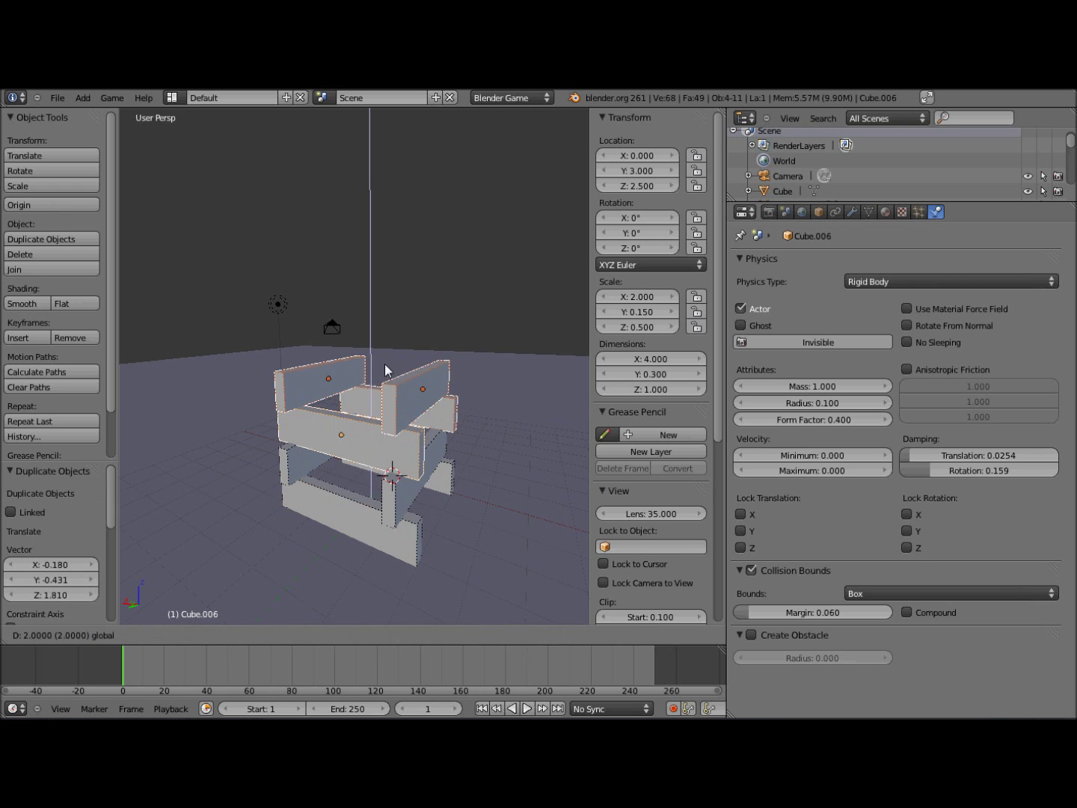
key("Return")
Step: Add the four lower planks to the selection, then duplicate all eight in place and move the copies 4 units along Z
right_click(441, 460, "shift")
right_click(443, 457, "shift")
right_click(285, 469, "shift")
right_click(319, 509, "shift")
key("shift+d")
key("Escape")
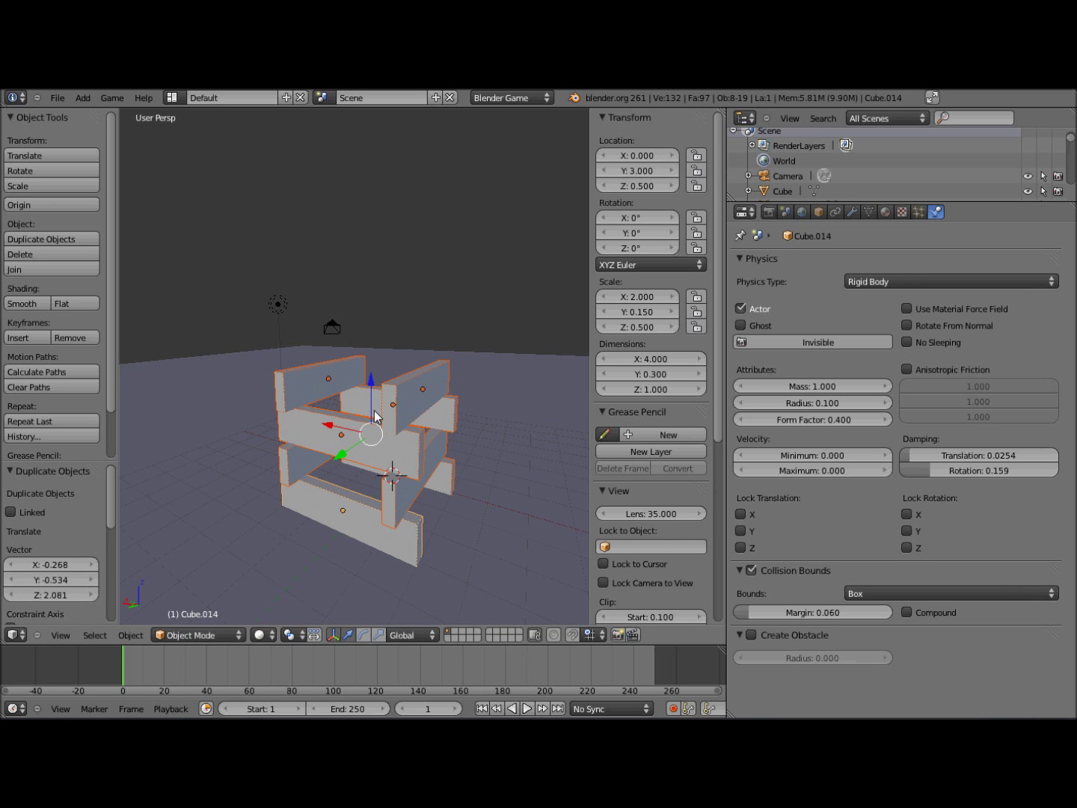
type("gz4")
key("Return")
scroll(397, 426, "down", 5)
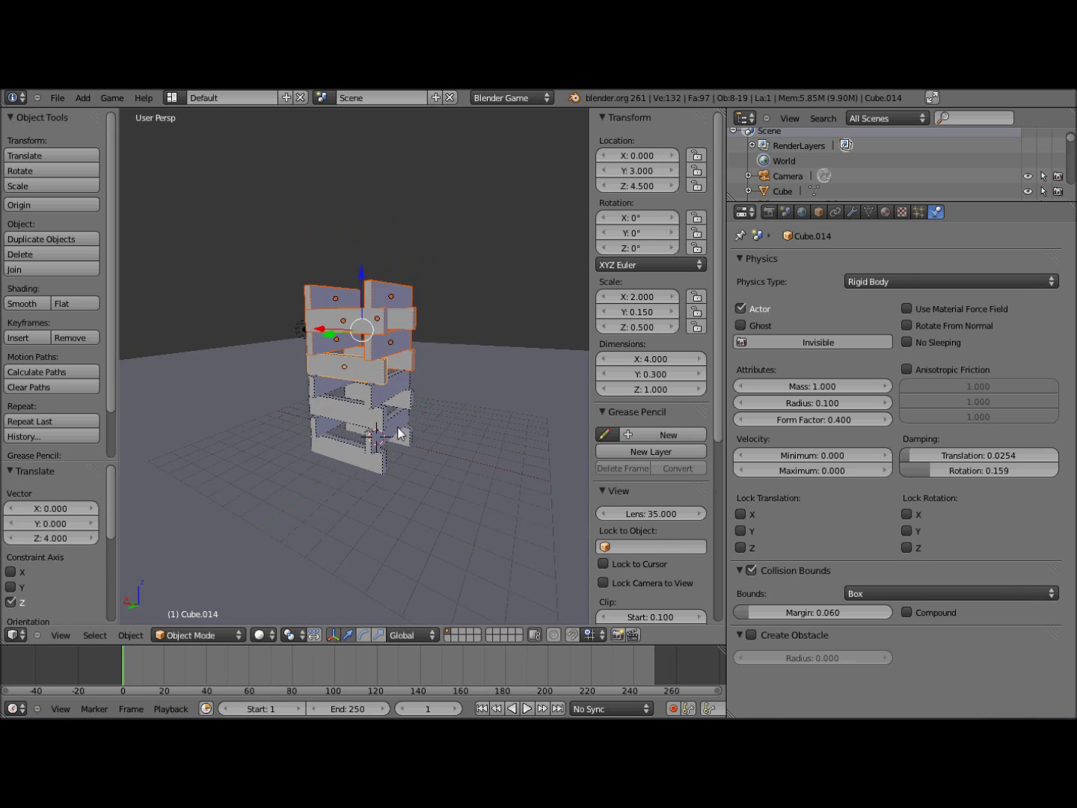
Step: Select all sixteen planks, duplicate them in place and move the copies 8 units up the Z axis
scroll(391, 410, "up", 1)
right_click(373, 368, "shift")
right_click(329, 395, "shift")
right_click(329, 374, "shift")
right_click(403, 390, "shift")
right_click(382, 434, "shift")
right_click(294, 419, "shift")
right_click(313, 416, "shift")
right_click(348, 441, "shift")
right_click(397, 437, "shift")
key("b")
middle_click_drag(489, 311, 522, 405)
middle_click_drag(399, 375, 410, 407)
key("shift+d")
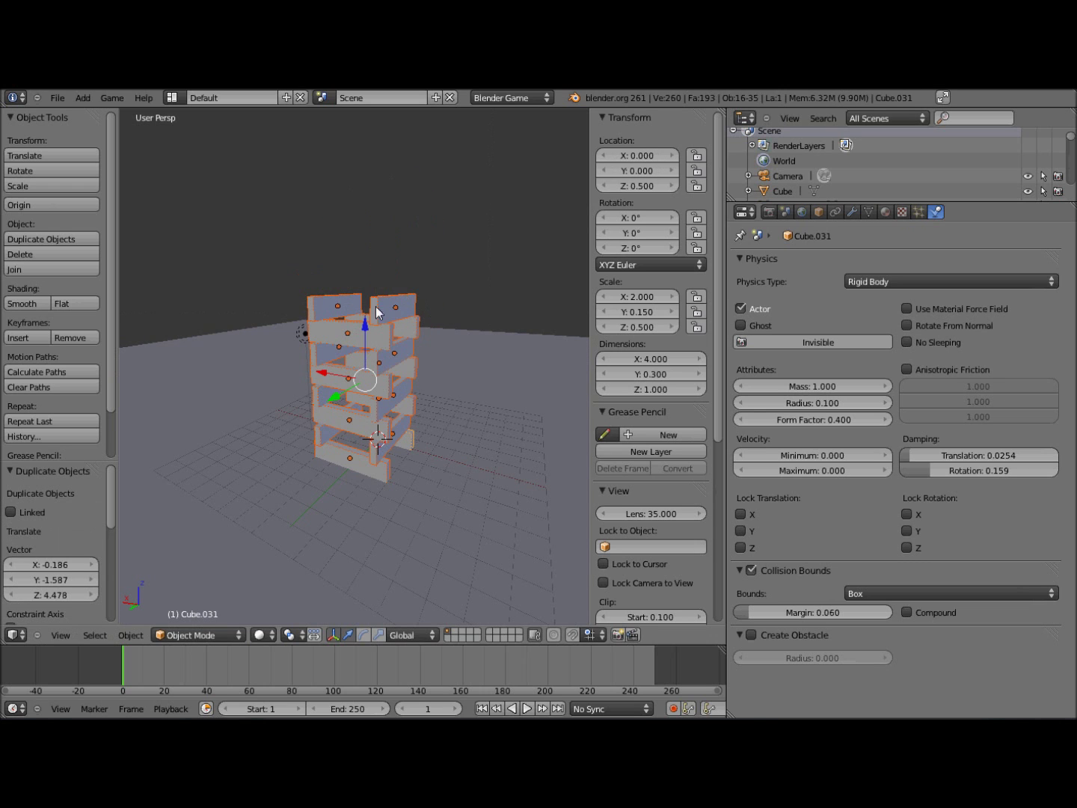
key("z")
key("6")
key("Return")
scroll(381, 225, "down", 3)
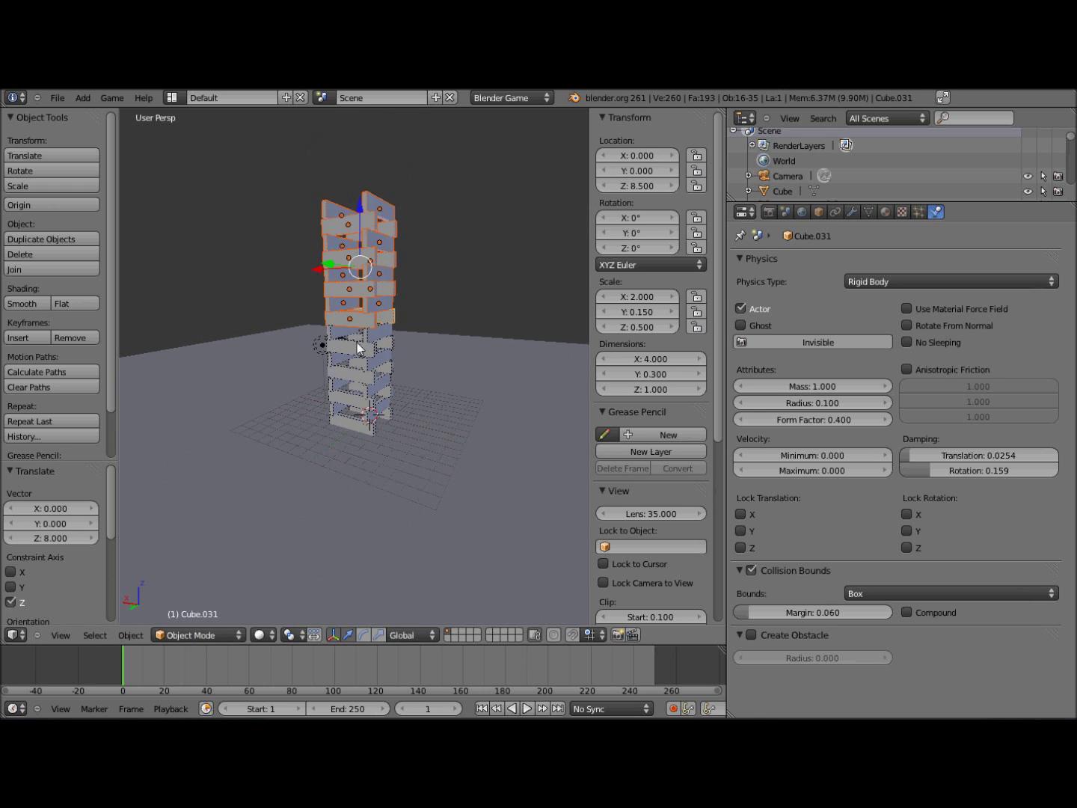
Step: Duplicate the upper sixteen-plank block and stack the copy 8 units higher along Z
key("shift+d")
key("z")
key("2")
key("Return")
key("g")
key("z")
key("8")
key("Return")
scroll(387, 333, "down", 4)
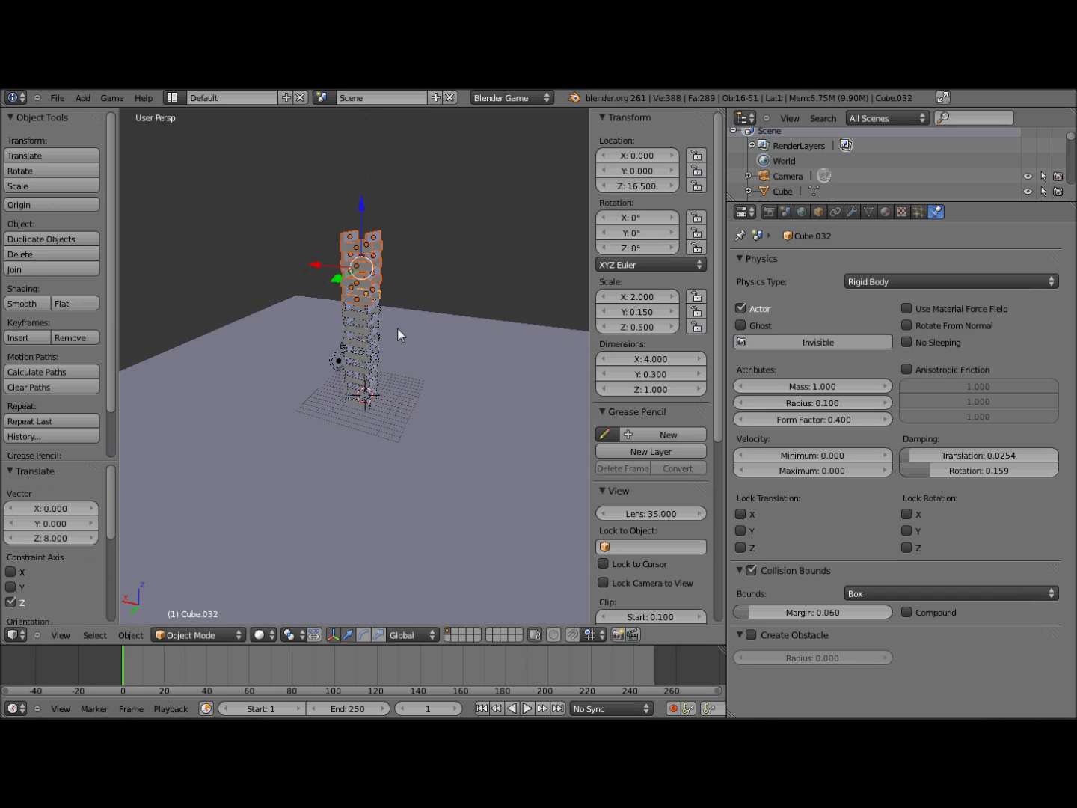
Step: Stack another copy of the top sixteen-plank block 8 units above it along the Z axis
key("shift+d")
left_click(409, 237)
key("g")
key("z")
key("8")
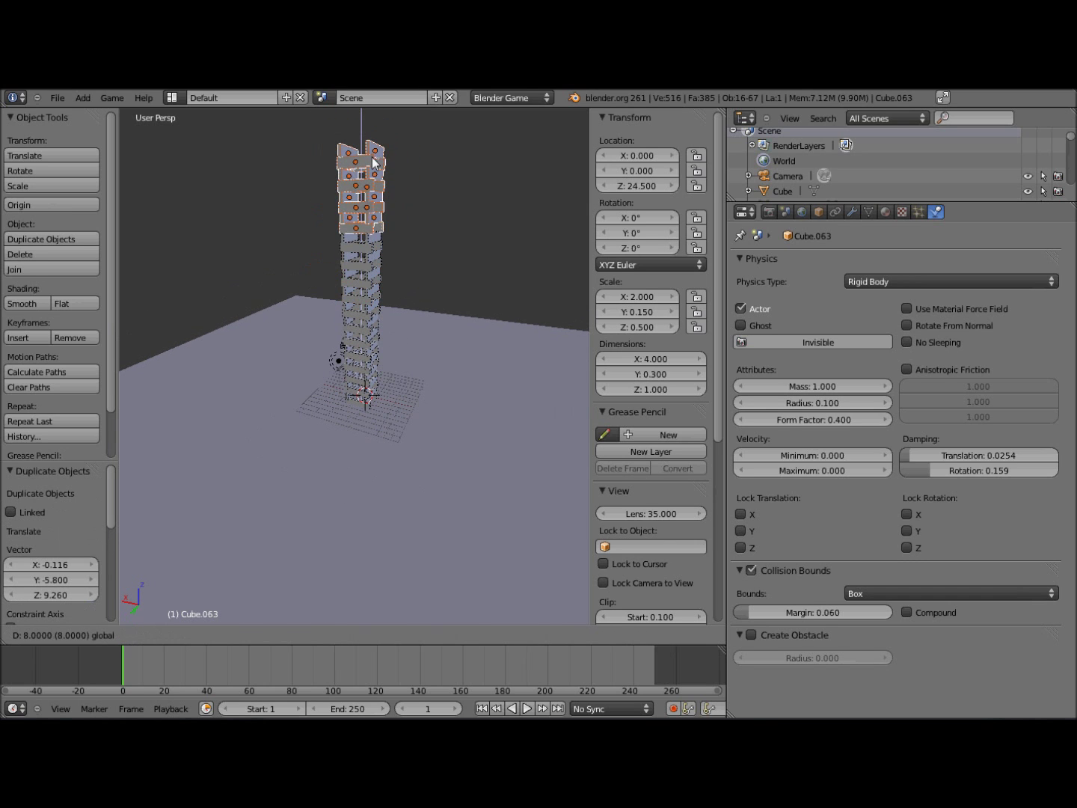
key("Return")
scroll(371, 334, "down", 1)
Step: Duplicate the topmost sixteen-plank block once more and raise the copy along Z so its lowest planks sit at 32.5
key("shift+d")
key("z")
left_click(364, 145)
key("g")
key("z")
key("1")
key("Return")
middle_click_drag(360, 144, 209, 363)
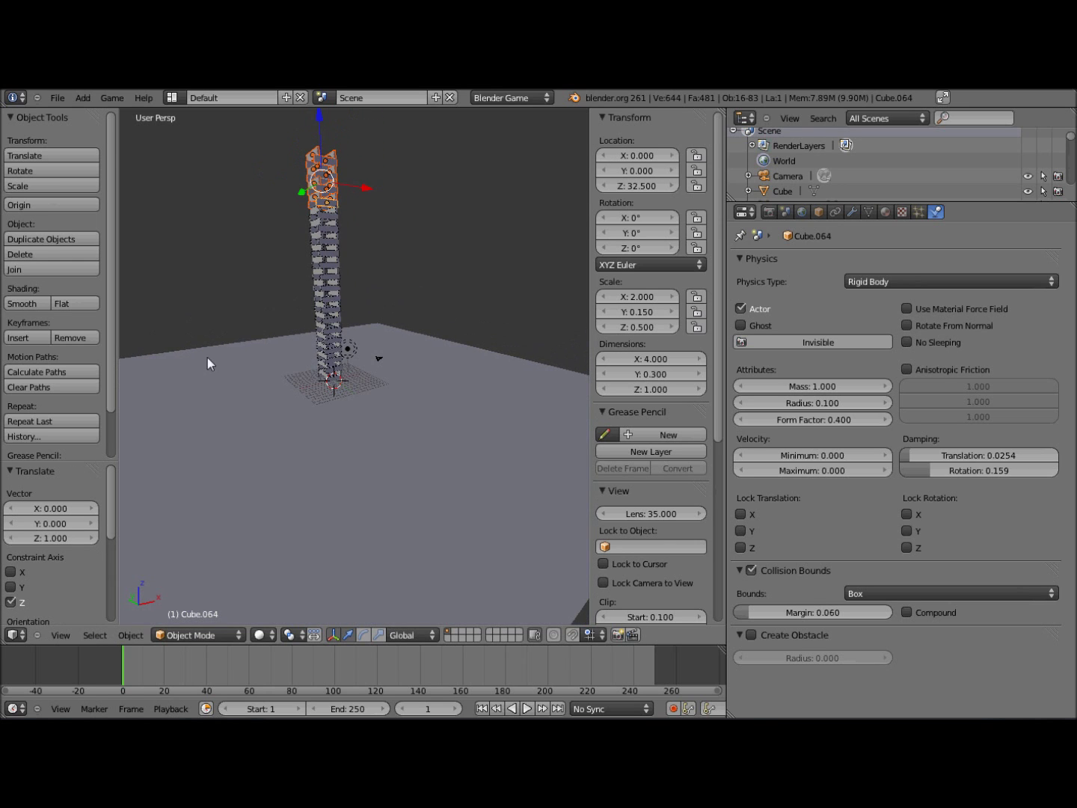
Step: Deselect everything, run the game engine to watch how the plank tower behaves, and stop it
key("a")
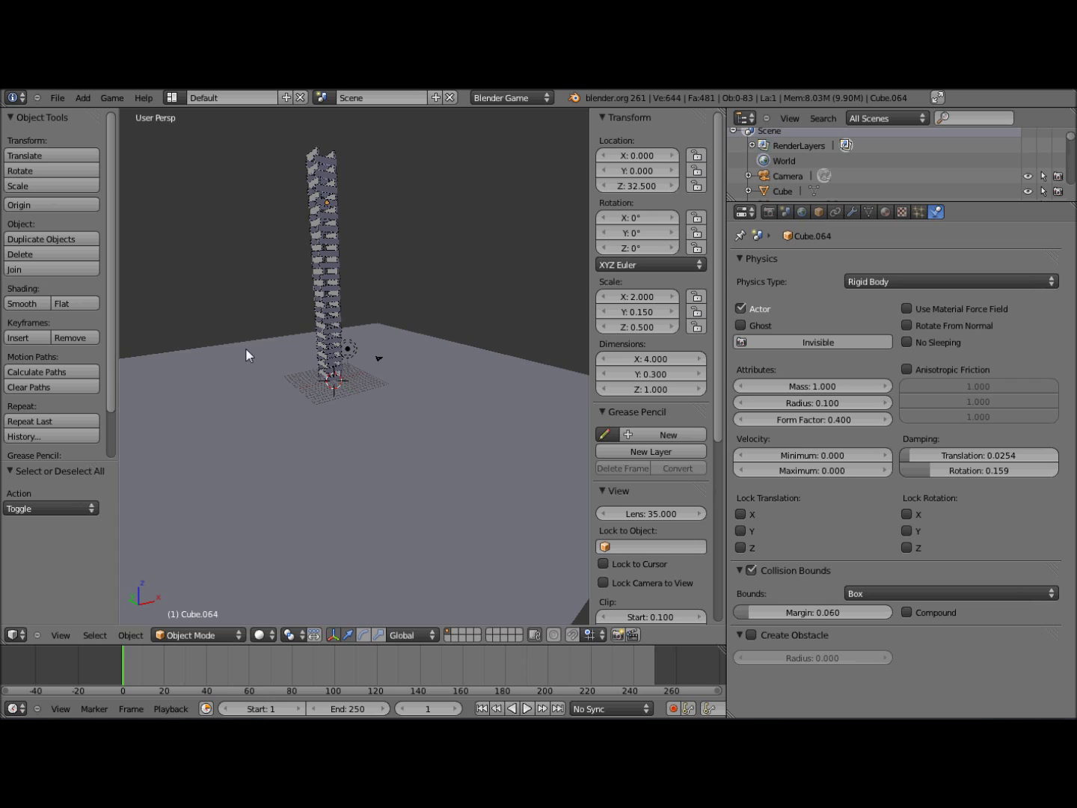
key("p")
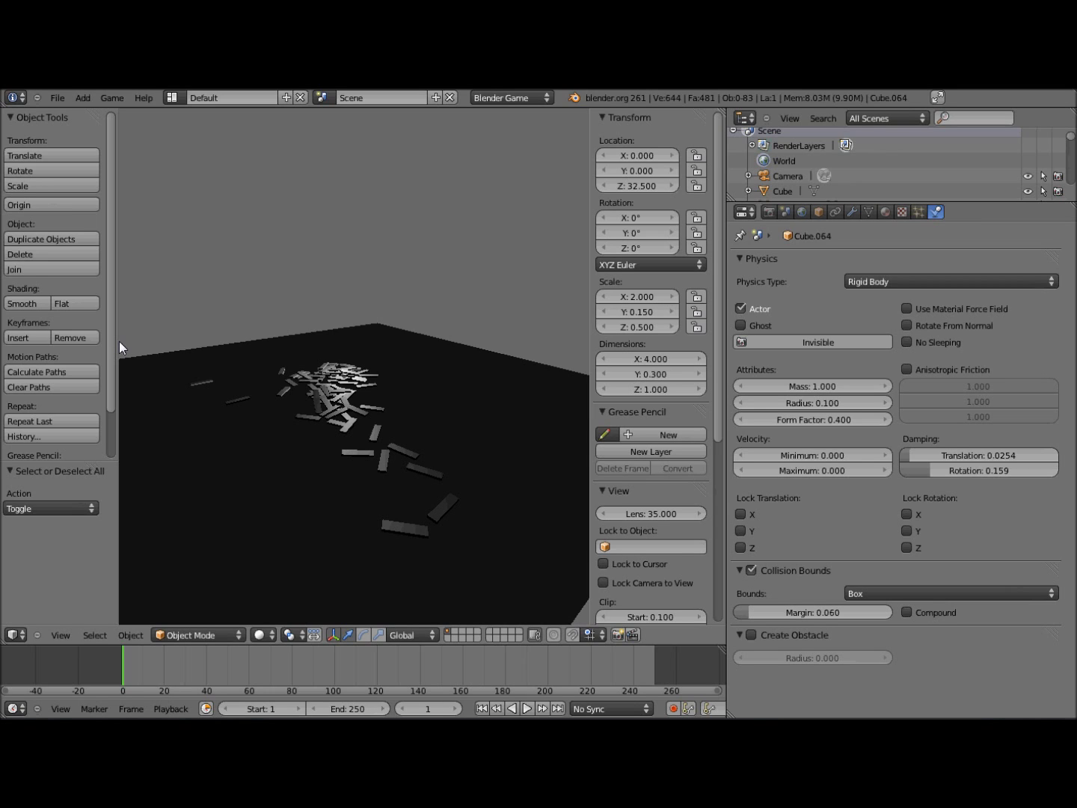
key("Escape")
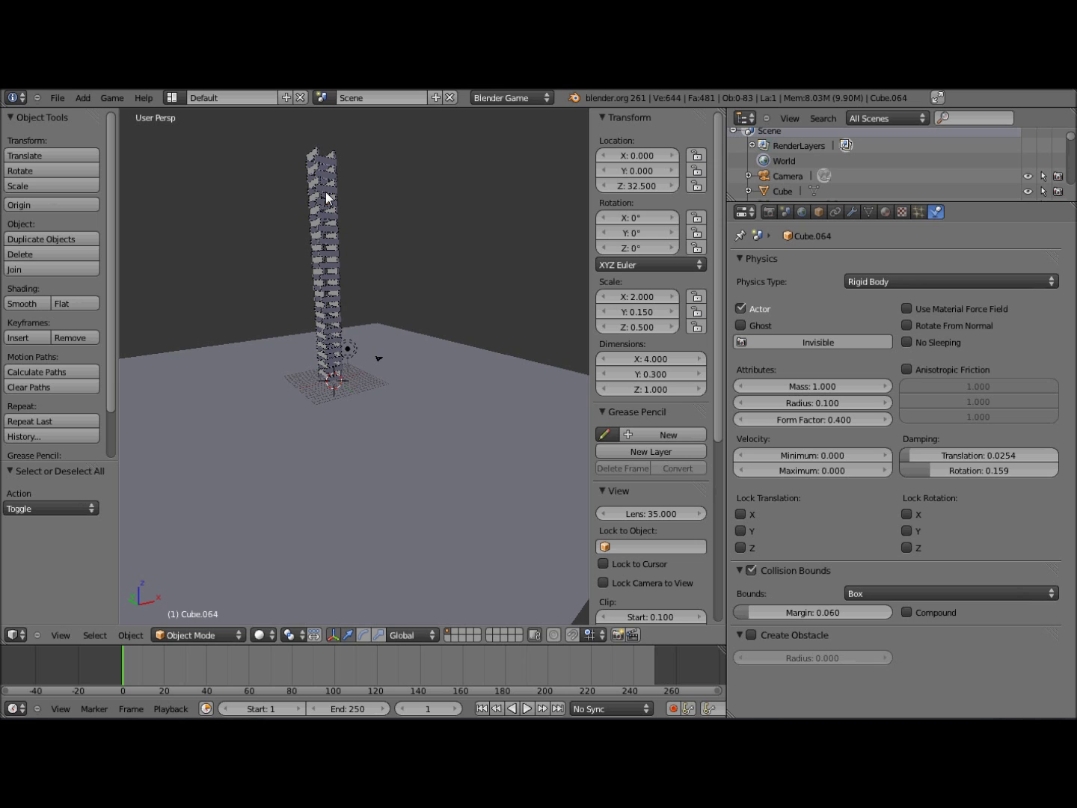
Step: Set the physics substeps in the World settings to 5
scroll(329, 284, "up", 3)
middle_click_drag(326, 360, 466, 362)
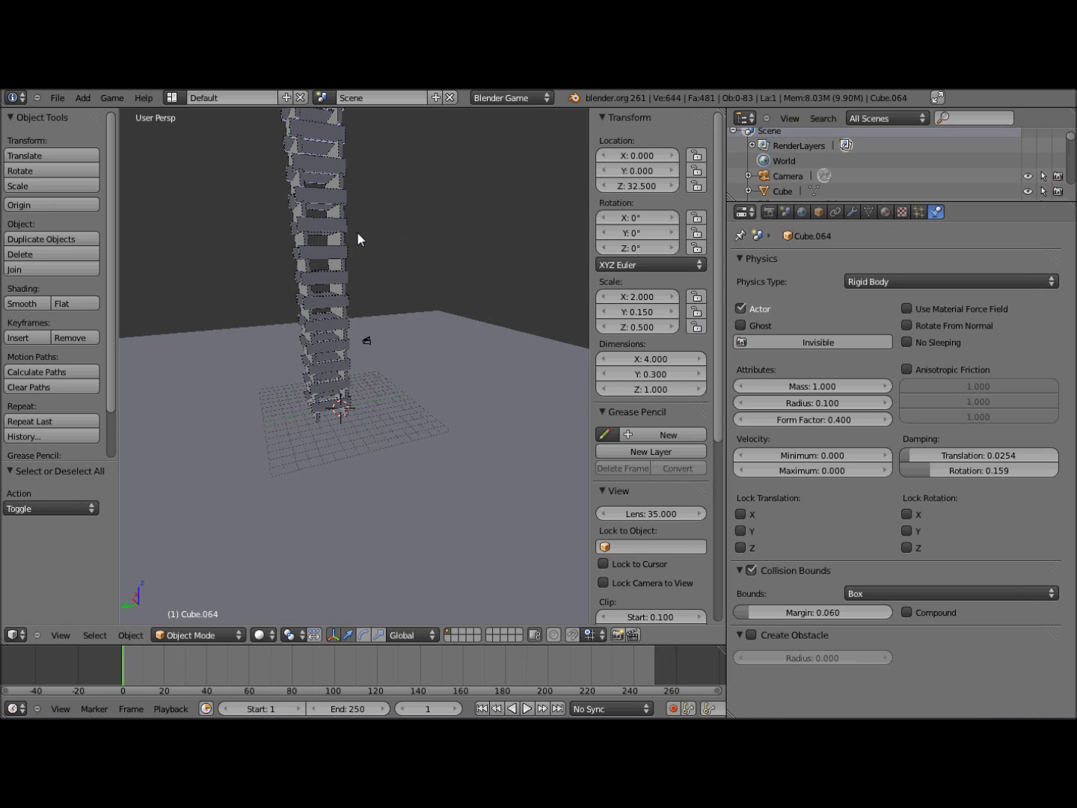
left_click(803, 213)
left_click(807, 487)
type("5")
key("Return")
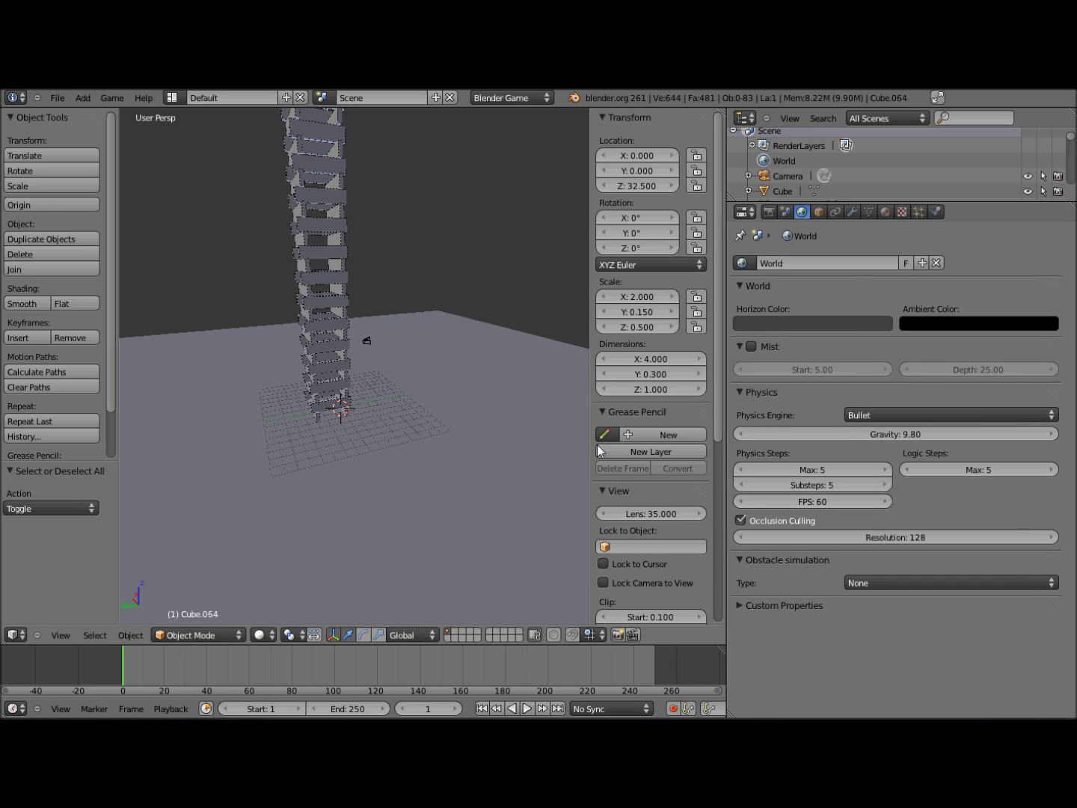
Step: Bring the whole tower into view, run the physics simulation again with the new substeps, and stop it
middle_click_drag(399, 308, 394, 294)
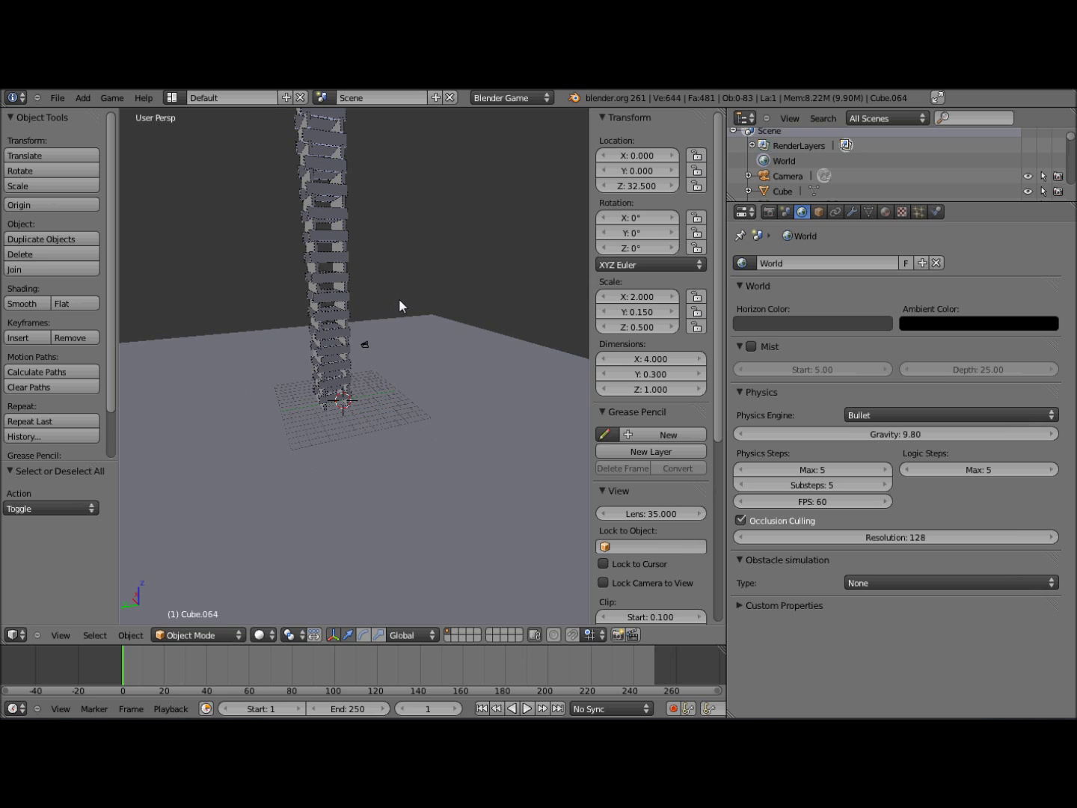
middle_click_drag(409, 306, 237, 408)
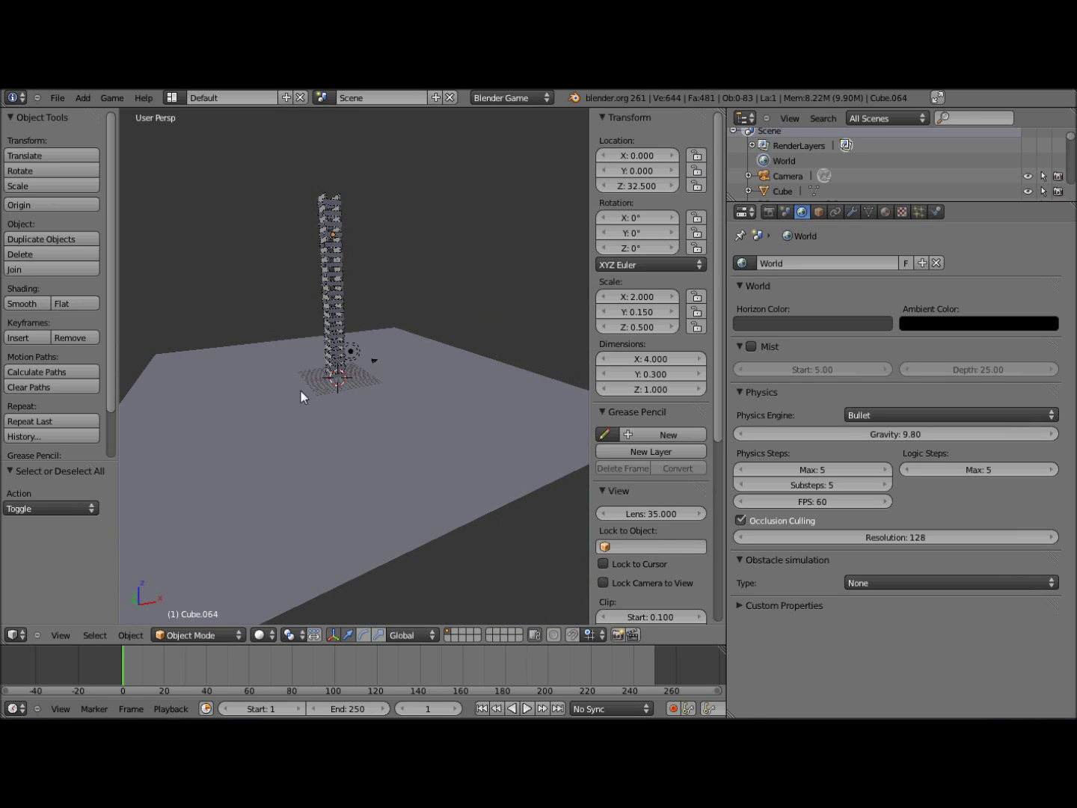
middle_click_drag(300, 394, 342, 413)
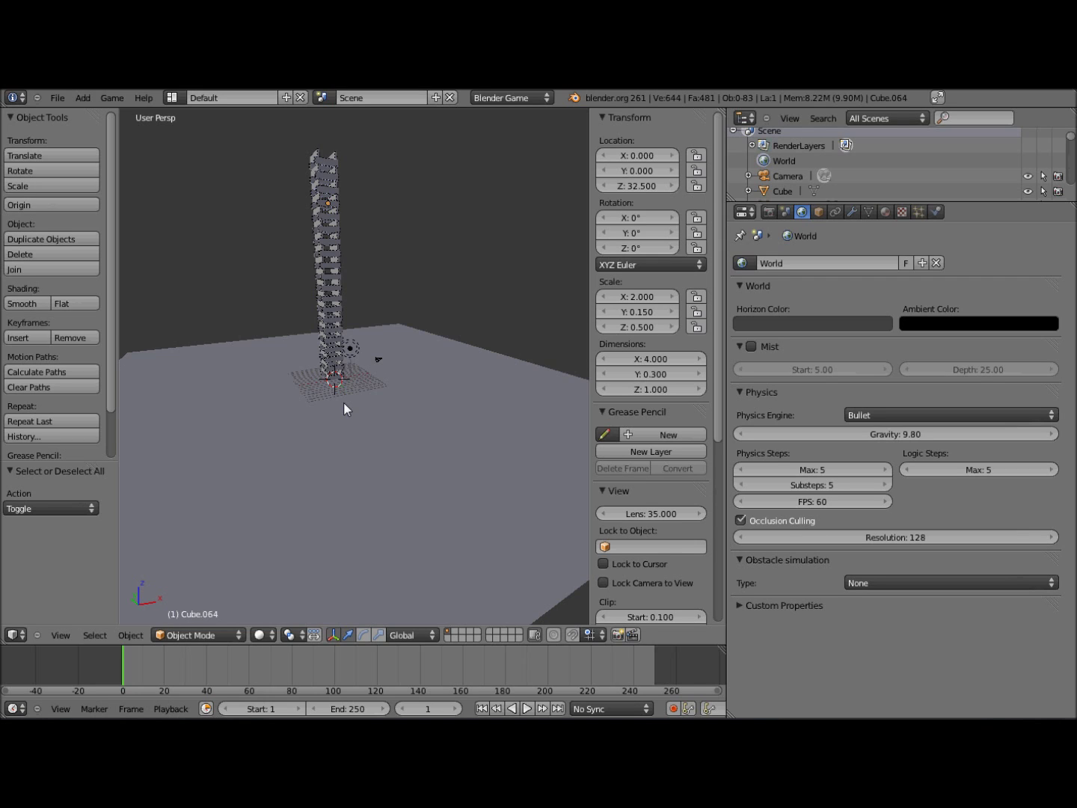
key("p")
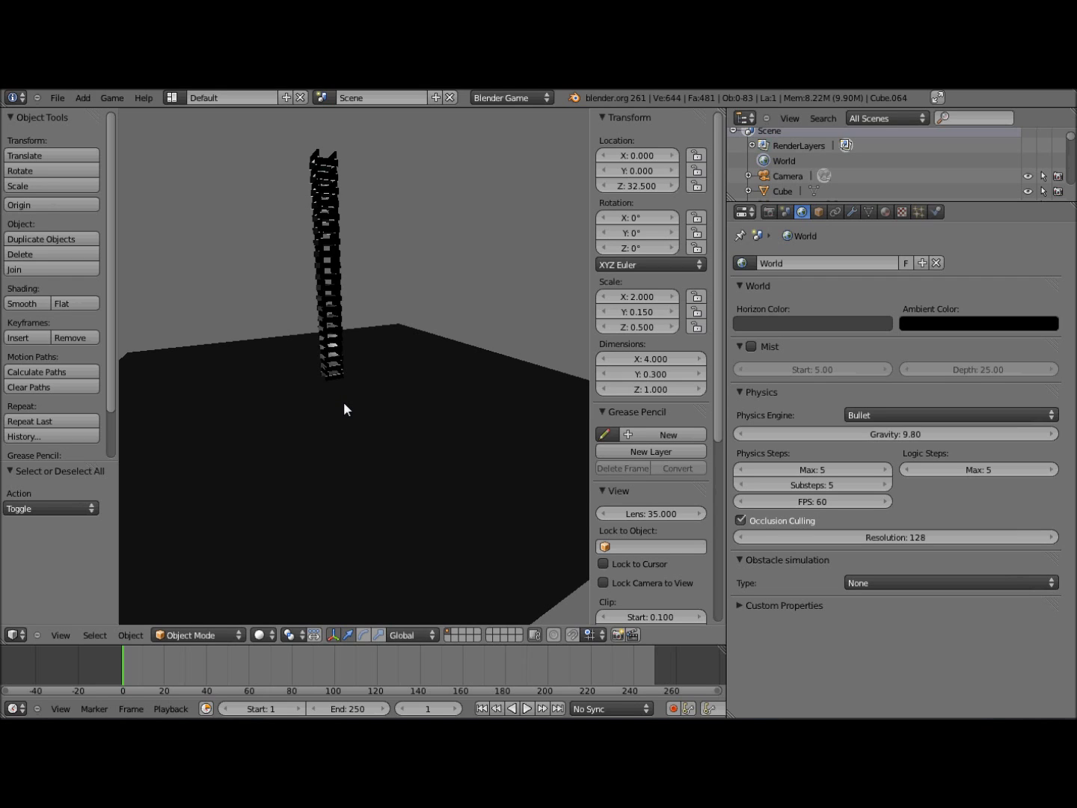
key("Escape")
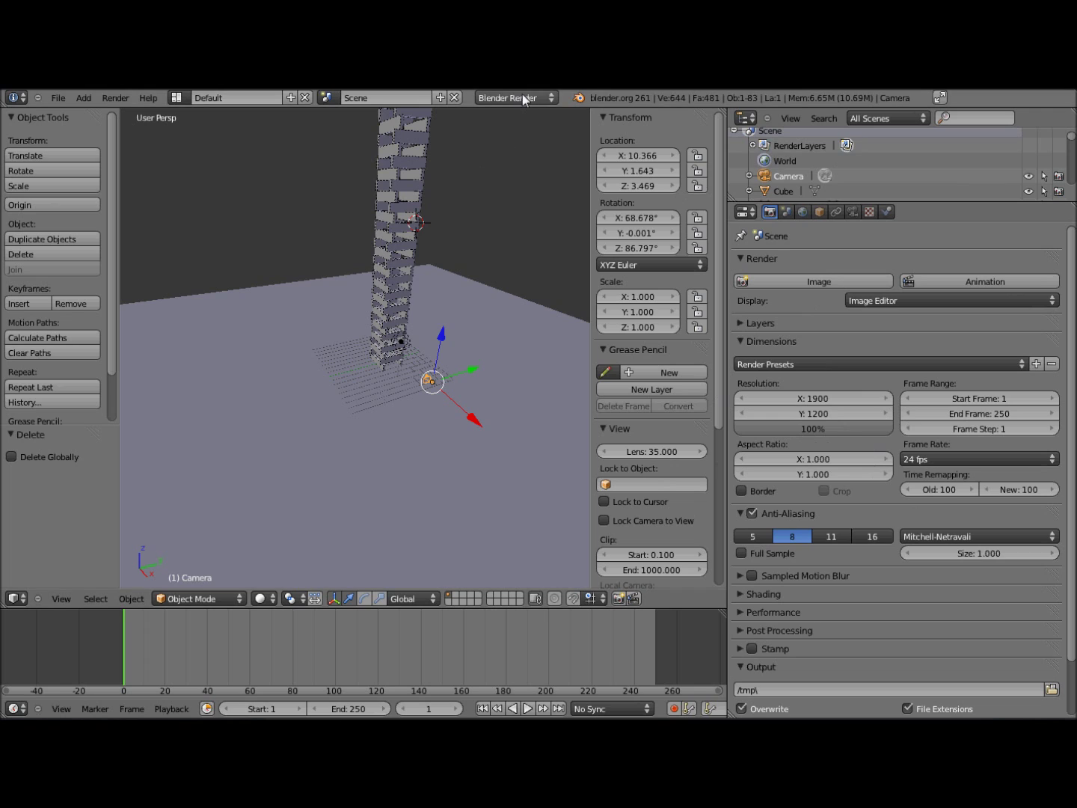
Step: Set the render resolution to 800 by 600 pixels
left_click(814, 400)
type("800")
key("Return")
left_click(813, 412)
type("600")
key("Return")
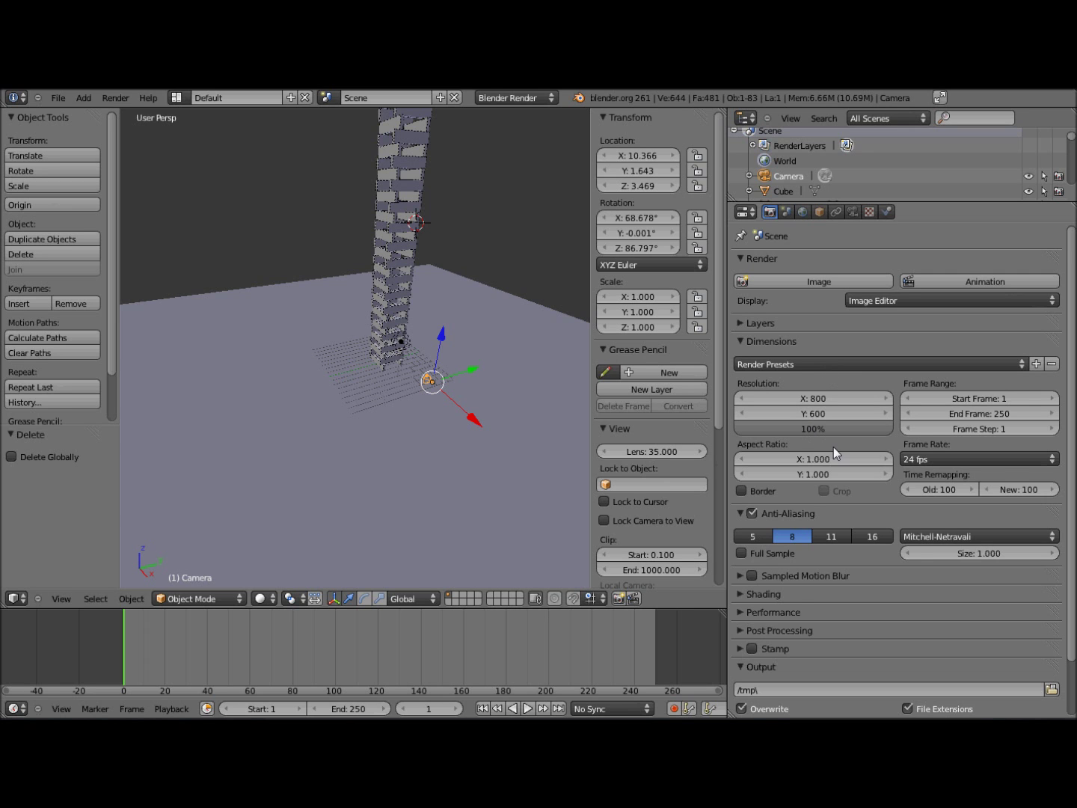
scroll(833, 447, "down", 2)
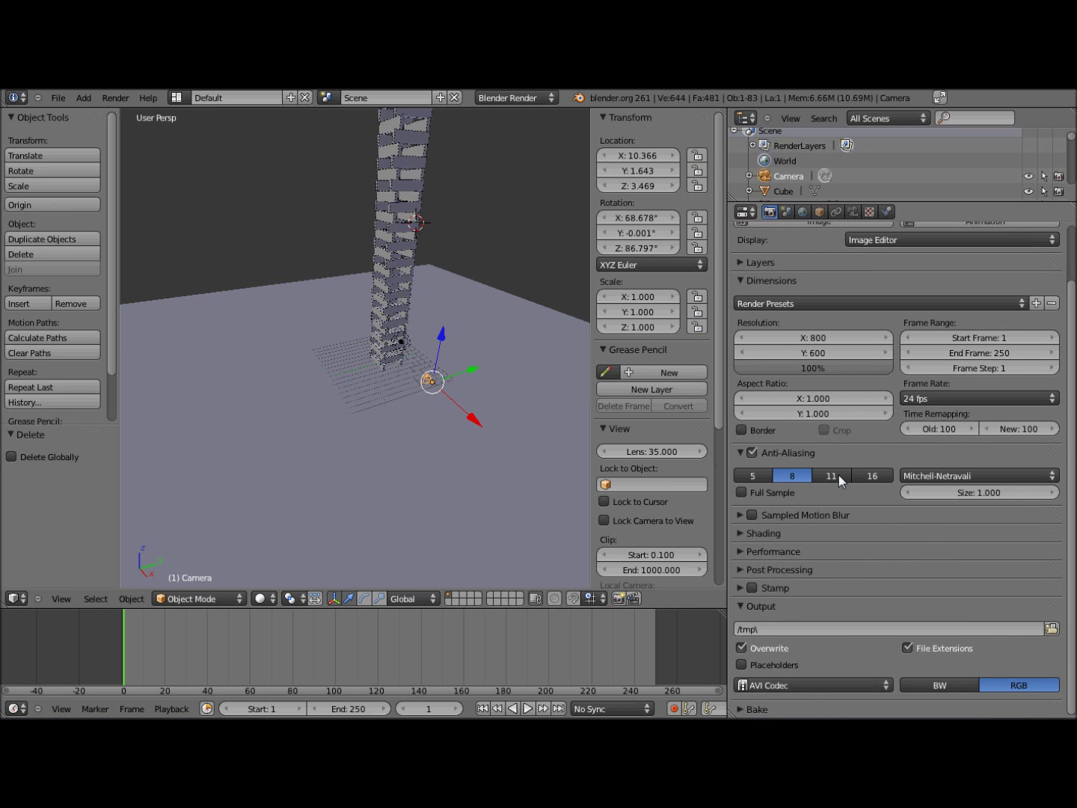
scroll(839, 474, "up", 2)
Step: Look through the camera and fly it back to about X 64.9, Y -32, Z 12.5 to frame the tower
key("KP_0")
scroll(328, 313, "up", 4)
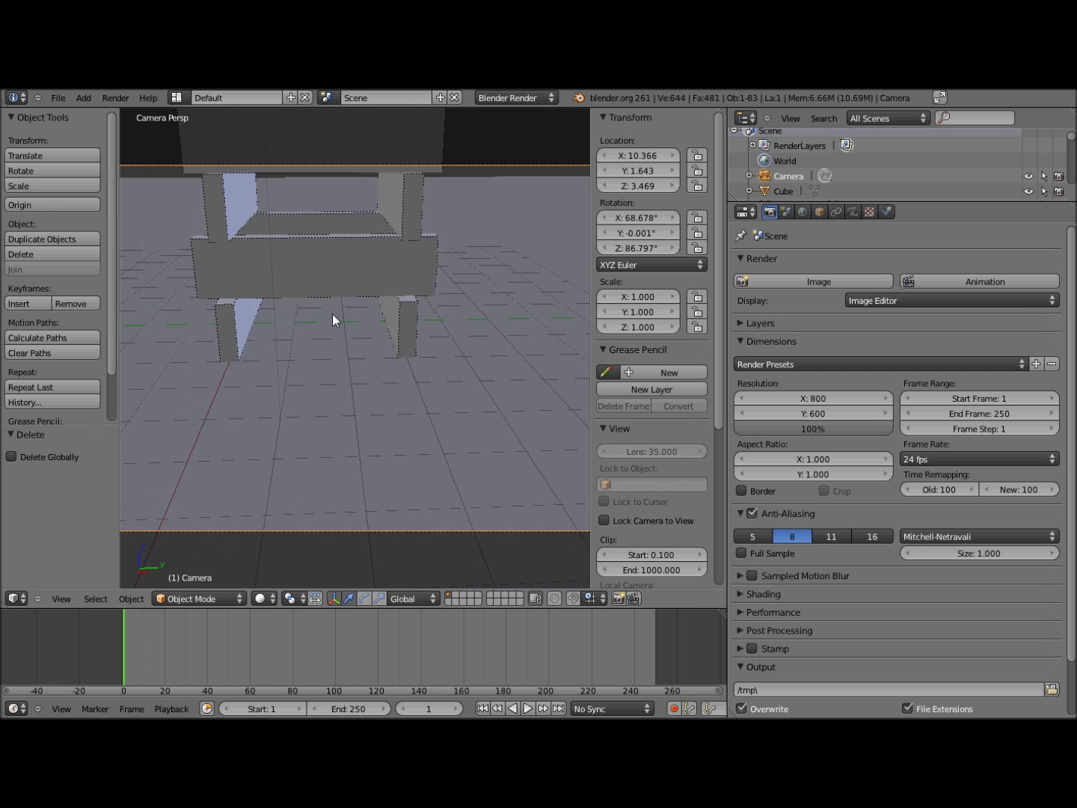
scroll(332, 313, "down", 2)
key("shift+f")
scroll(347, 232, "down", 5)
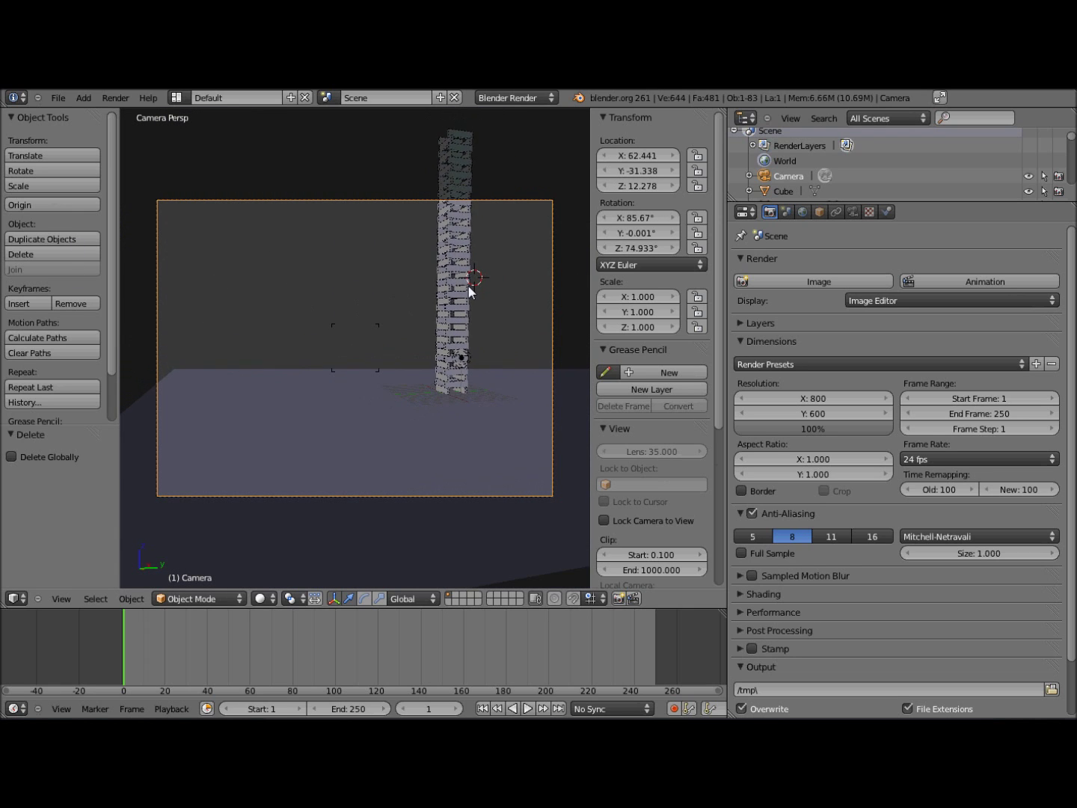
left_click(332, 407)
Step: Preview the running game through the repositioned camera and stop it
key("KP_0")
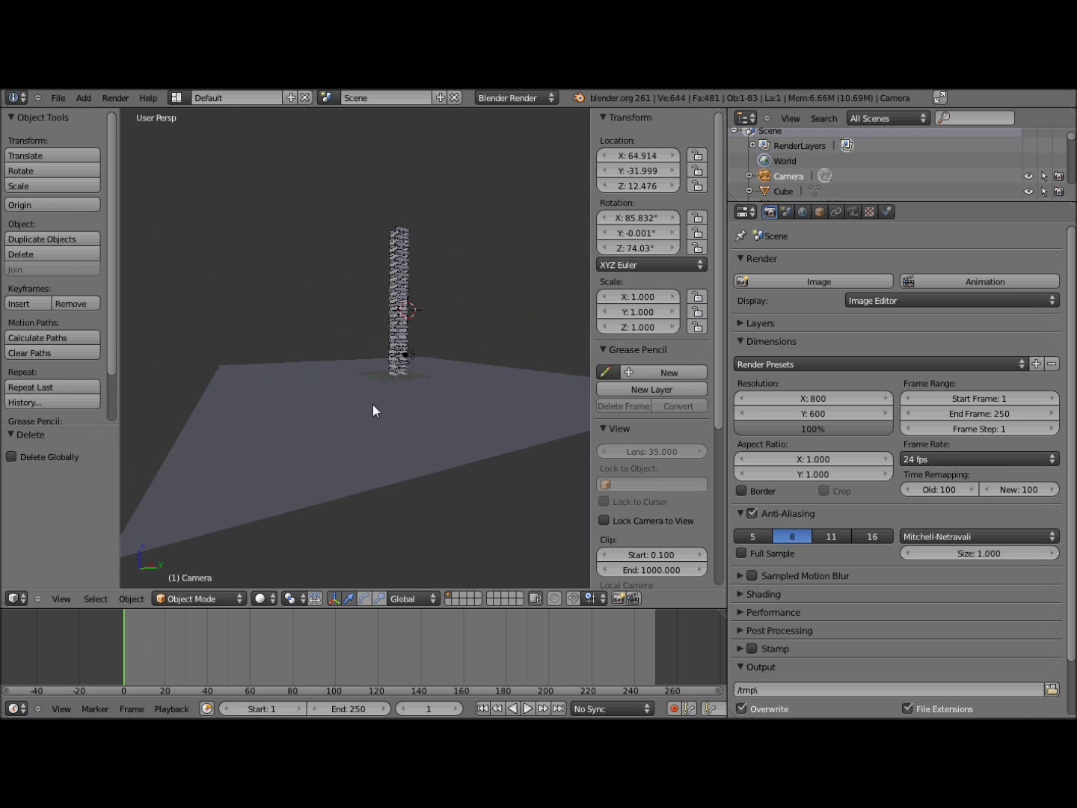
key("KP_0")
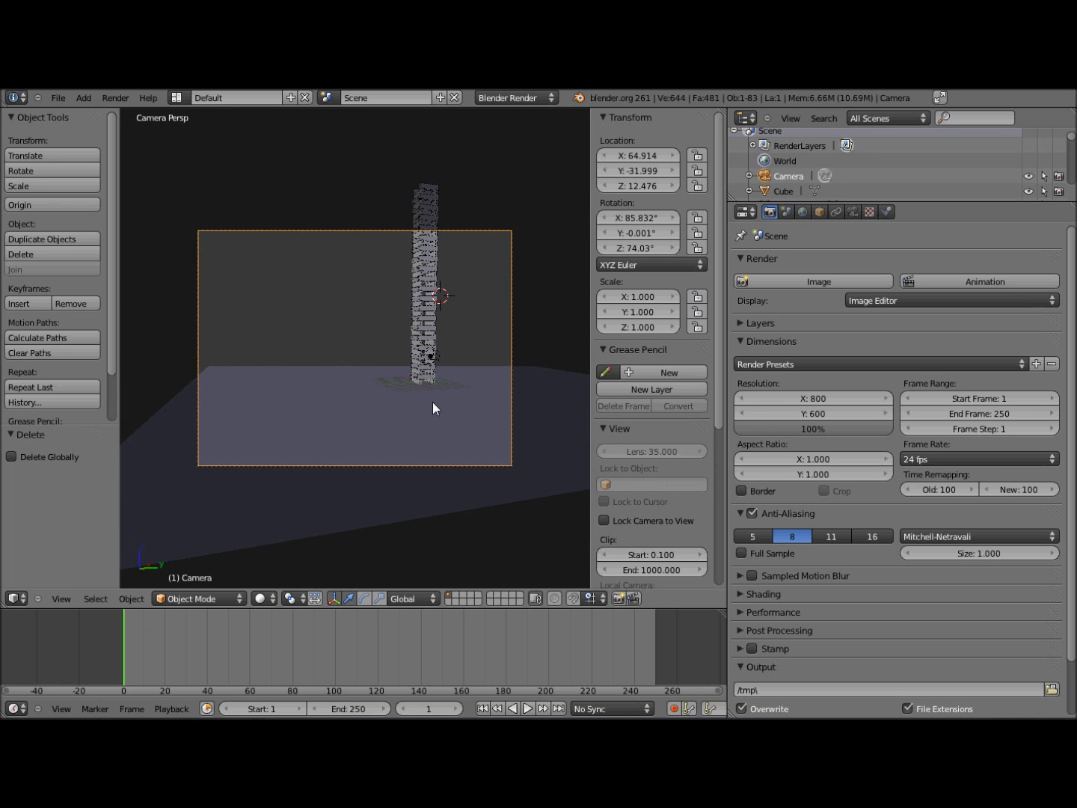
key("shift+z")
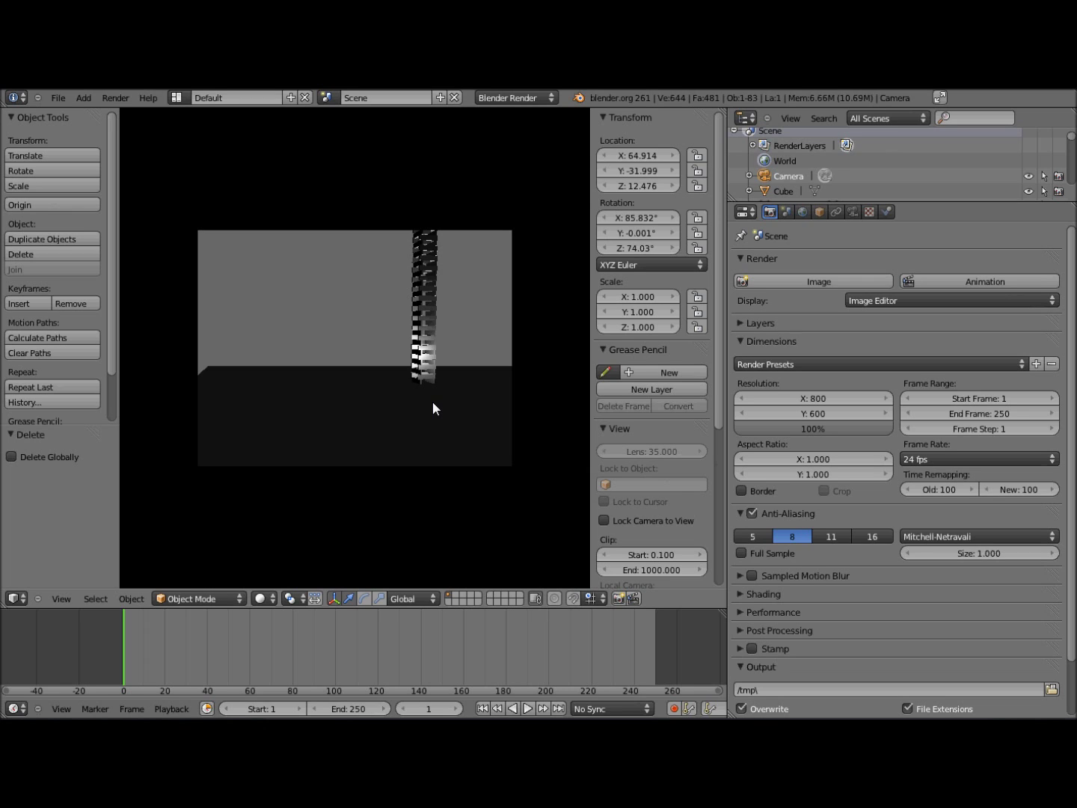
key("Escape")
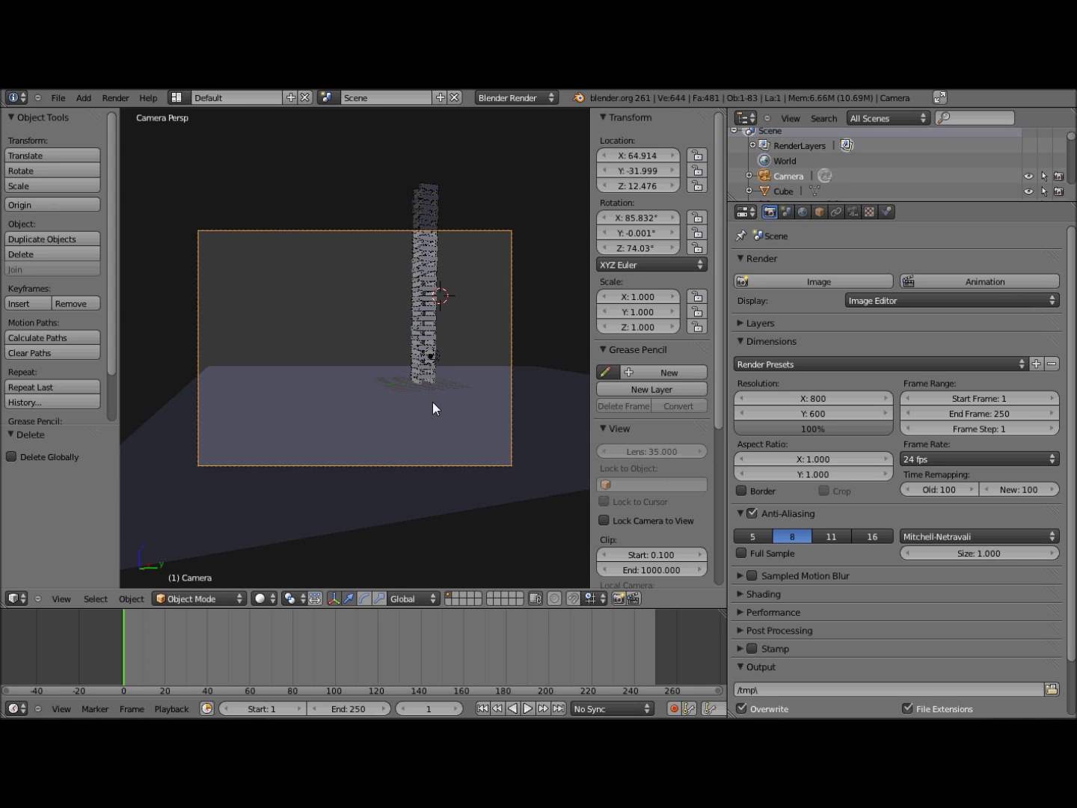
Step: Snap the 3D cursor to a third-layer plank near the tower's base and add a UV sphere there
middle_click_drag(392, 382, 439, 373)
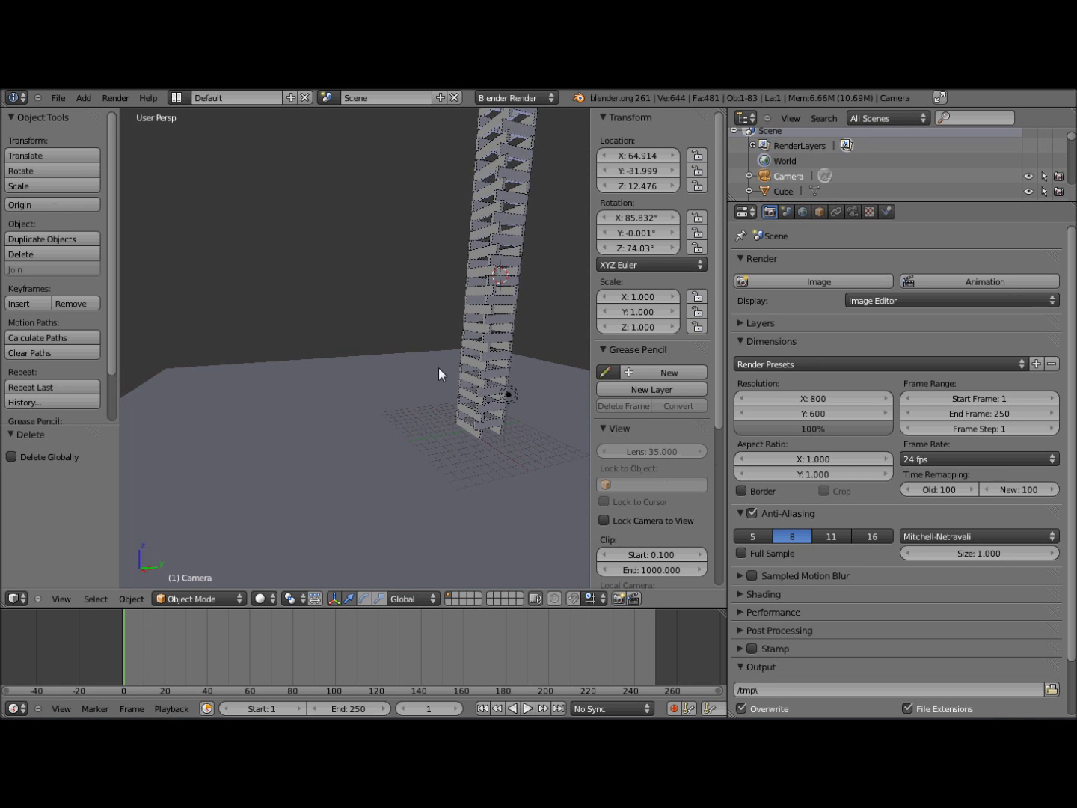
right_click(472, 412)
key("shift+s")
left_click(479, 411)
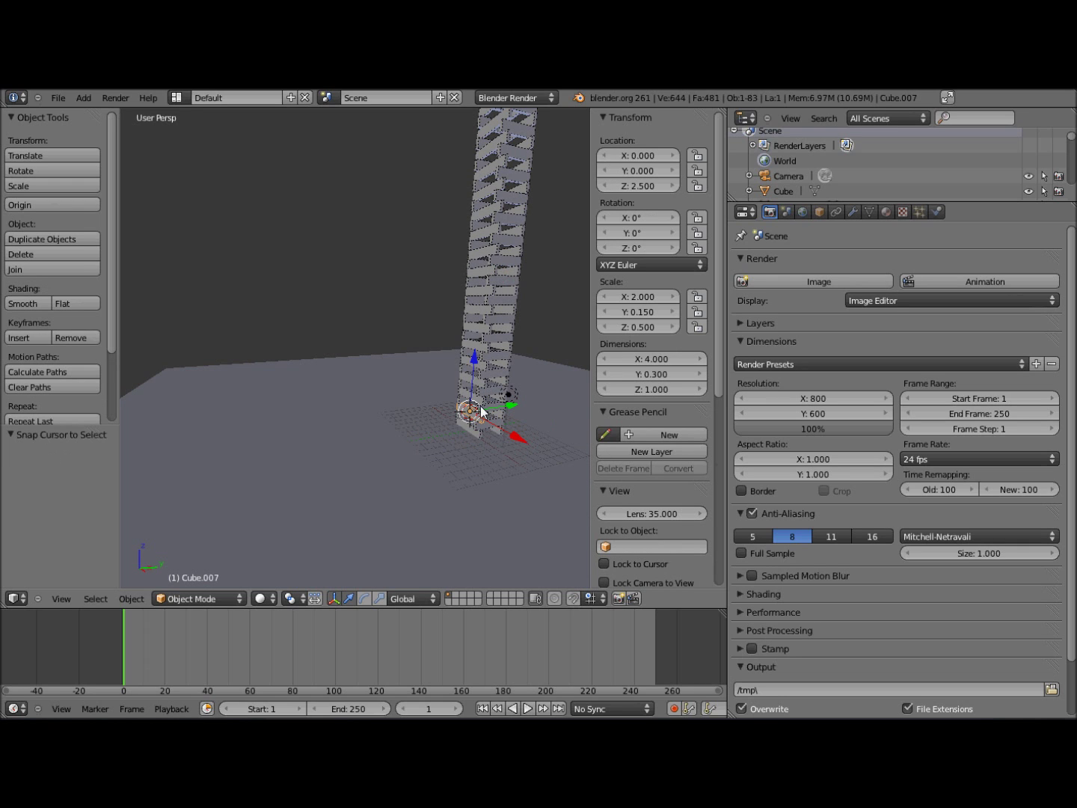
left_click(84, 98)
mouse_move(98, 114)
left_click(290, 158)
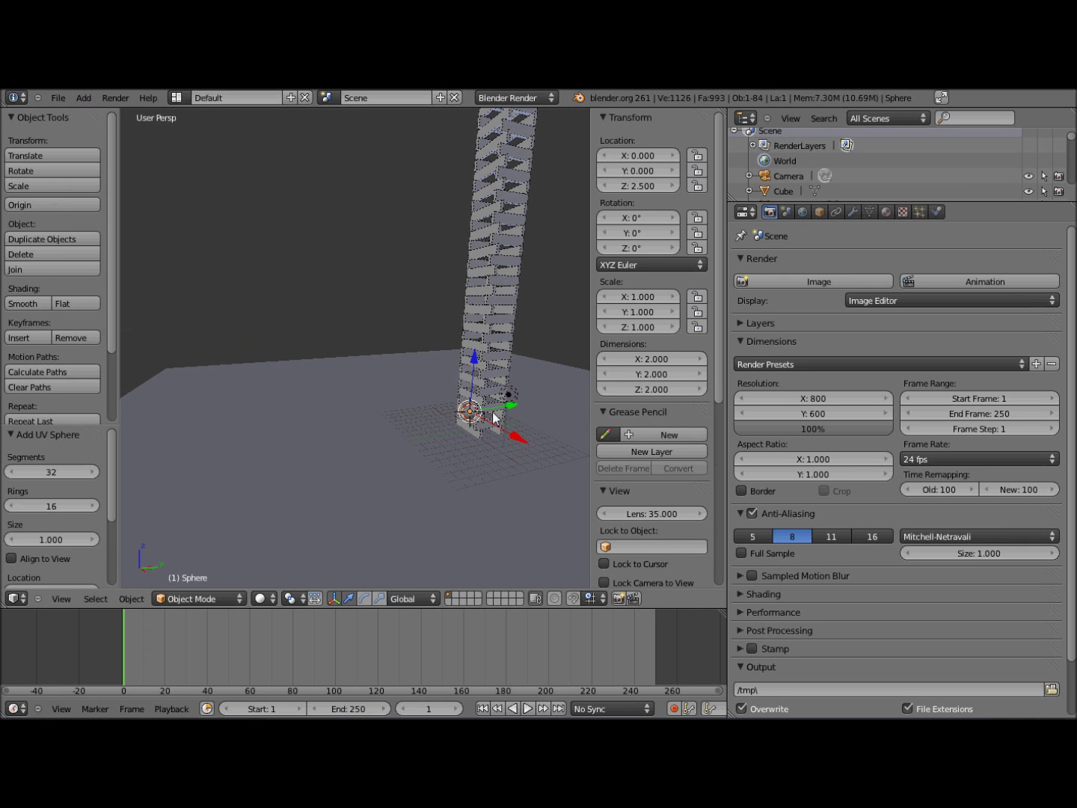
Step: Move the UV sphere -29 units along the Y axis, away from the tower
type("gy-24")
key("BackSpace")
type("9")
key("Return")
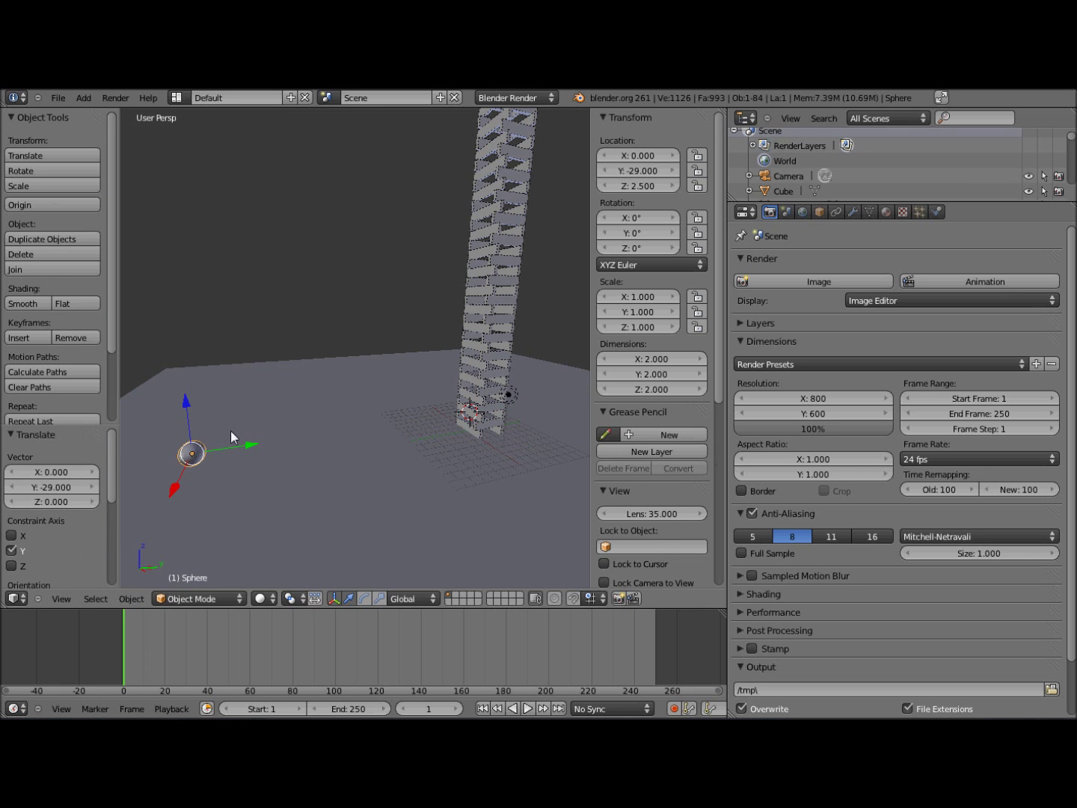
Step: Replace the timeline with the Logic Editor and enlarge its area to make room for the sphere's logic bricks
middle_click_drag(293, 399, 353, 384)
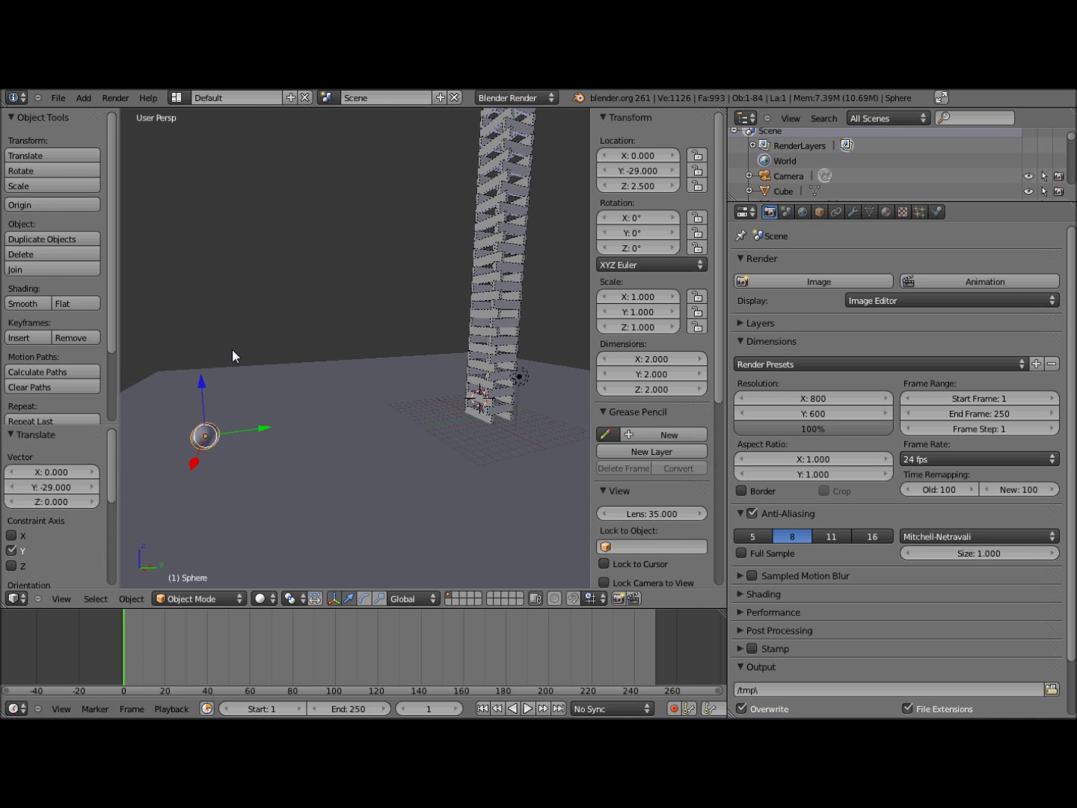
left_click(16, 708)
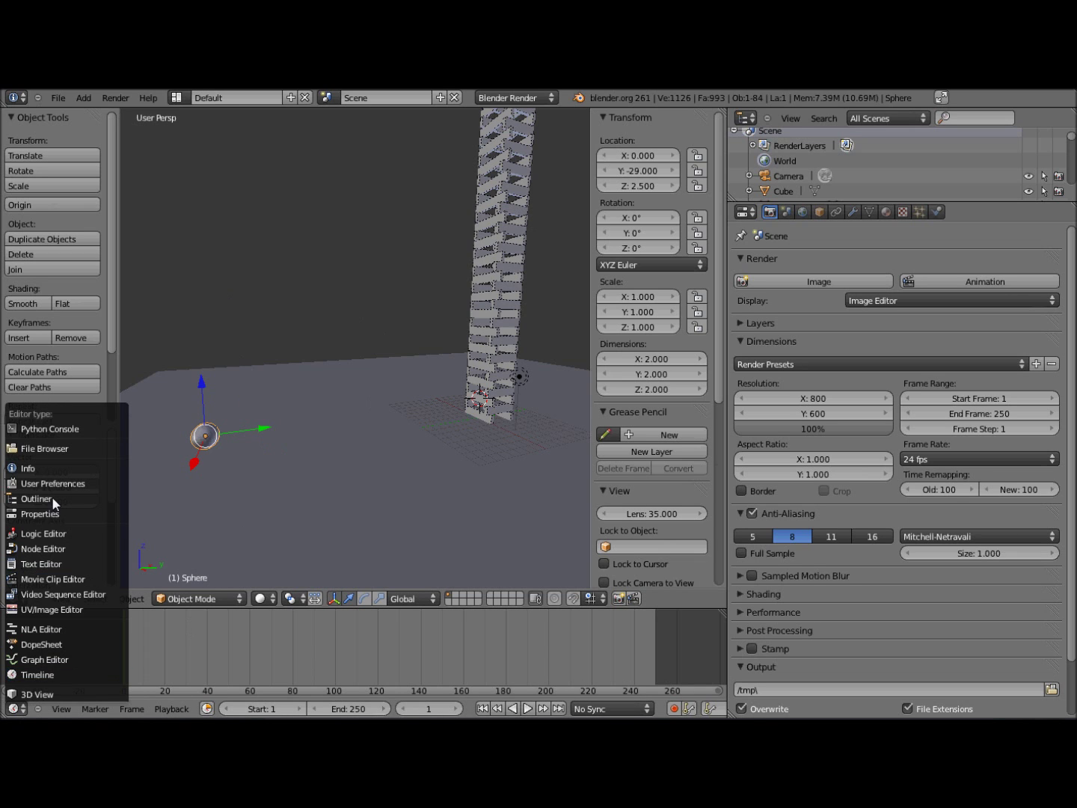
left_click(54, 535)
left_click_drag(209, 607, 250, 381)
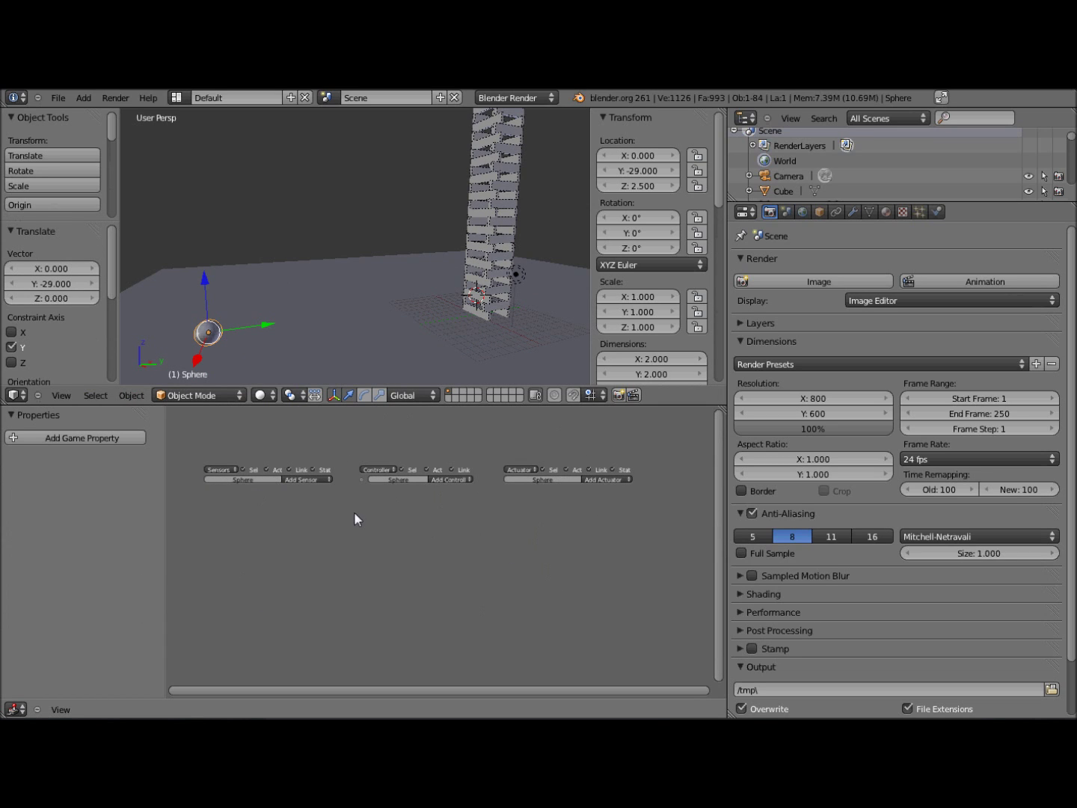
Step: Add a Delay sensor to the sphere with a delay of 100
left_click(314, 479)
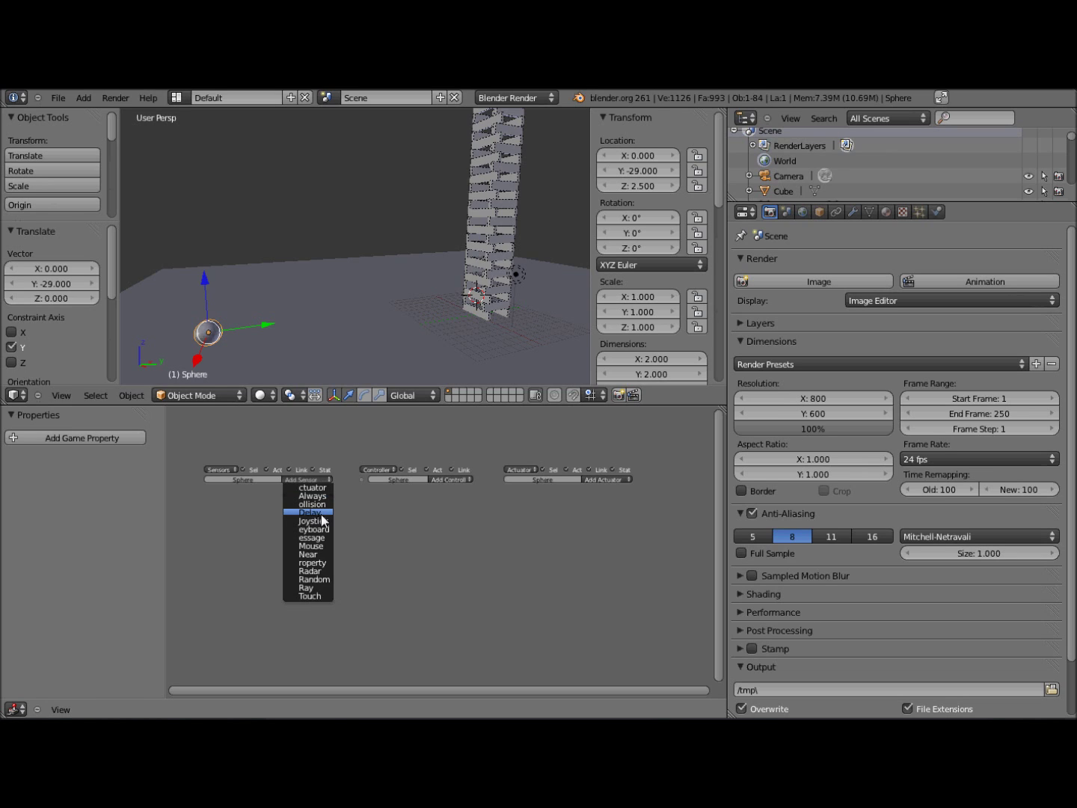
left_click(314, 513)
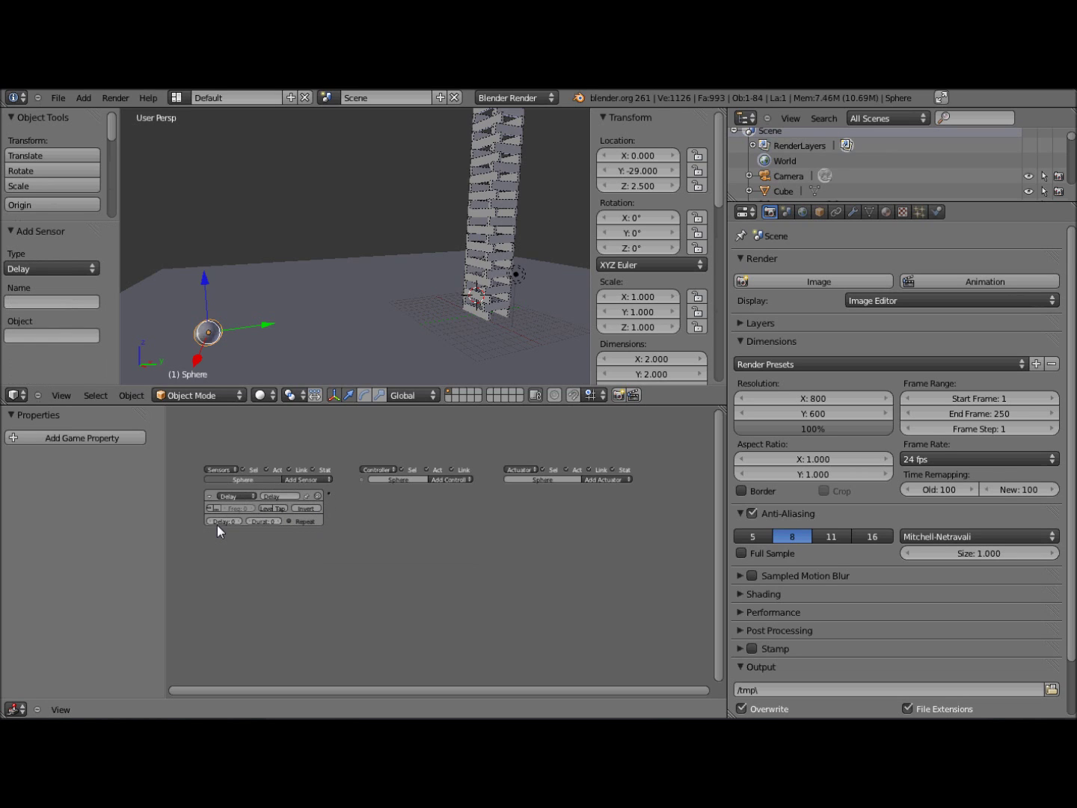
type("100")
key("Return")
Step: Give the sphere an And controller, a Property actuator and a new game property
left_click(461, 485)
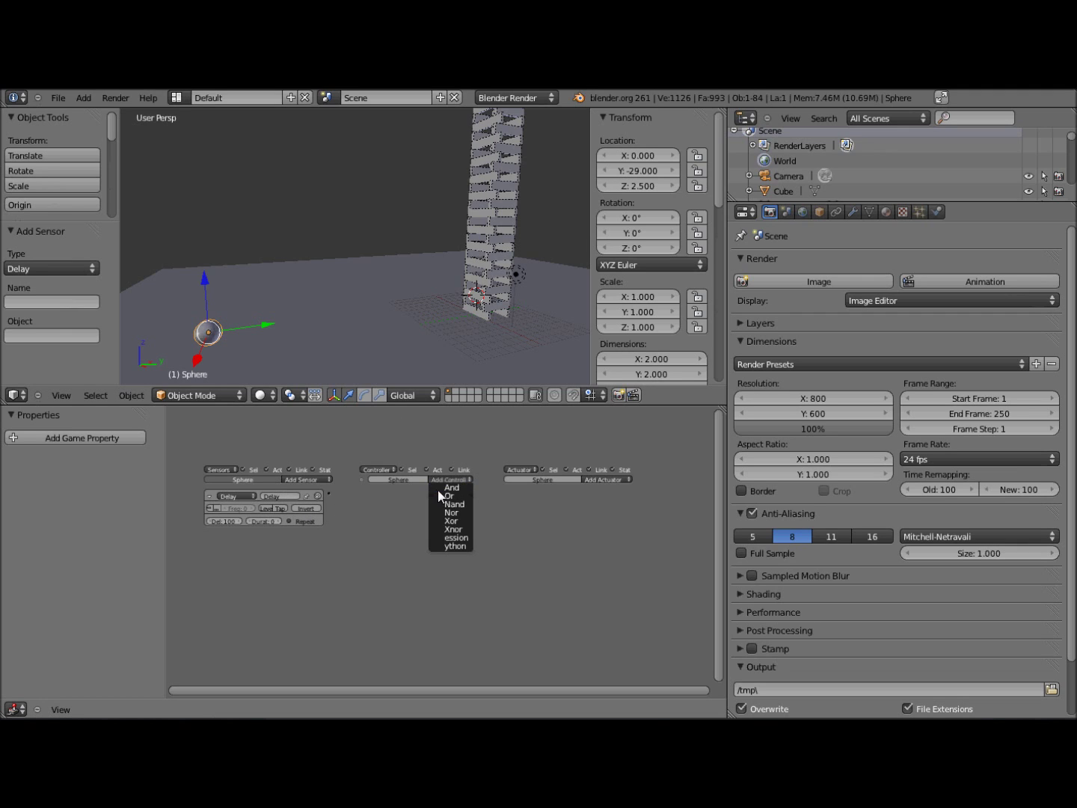
left_click(437, 489)
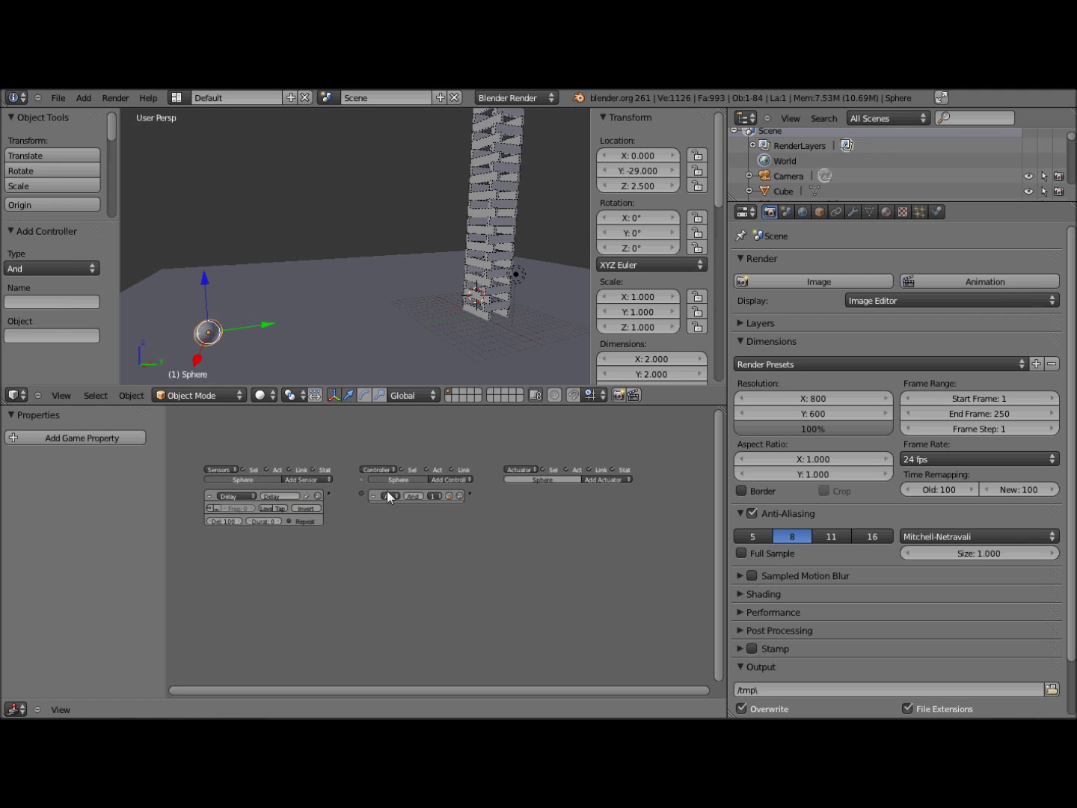
left_click(597, 481)
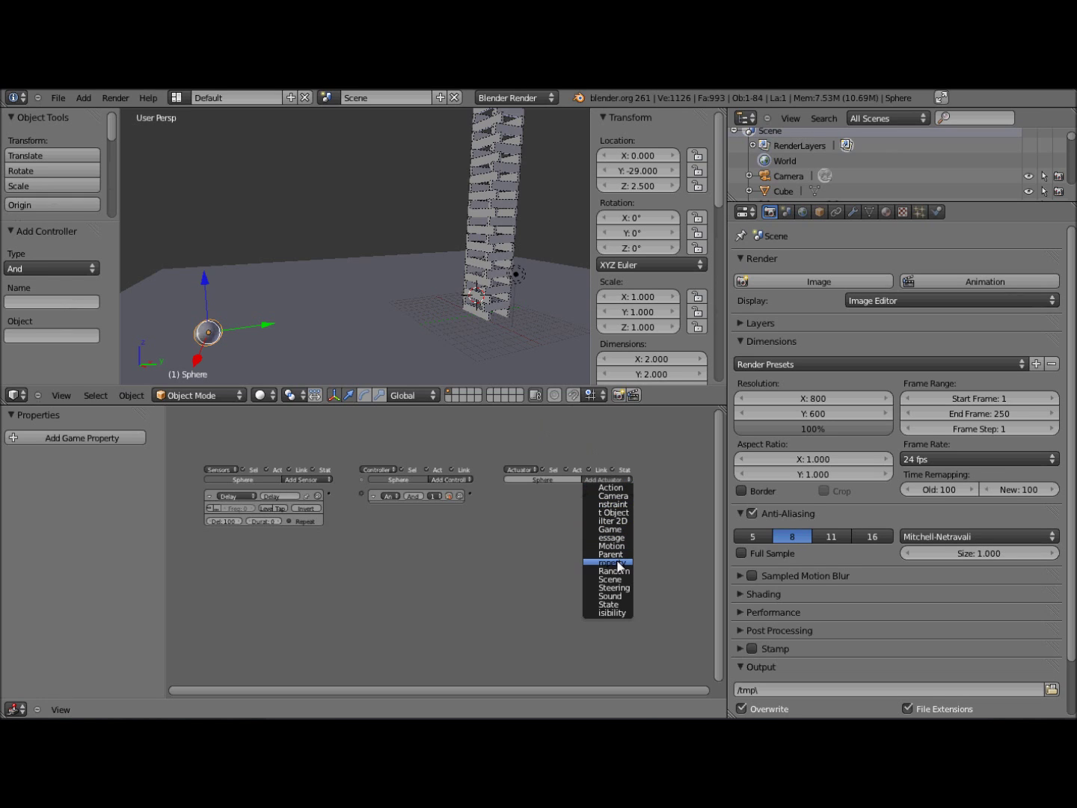
left_click(618, 562)
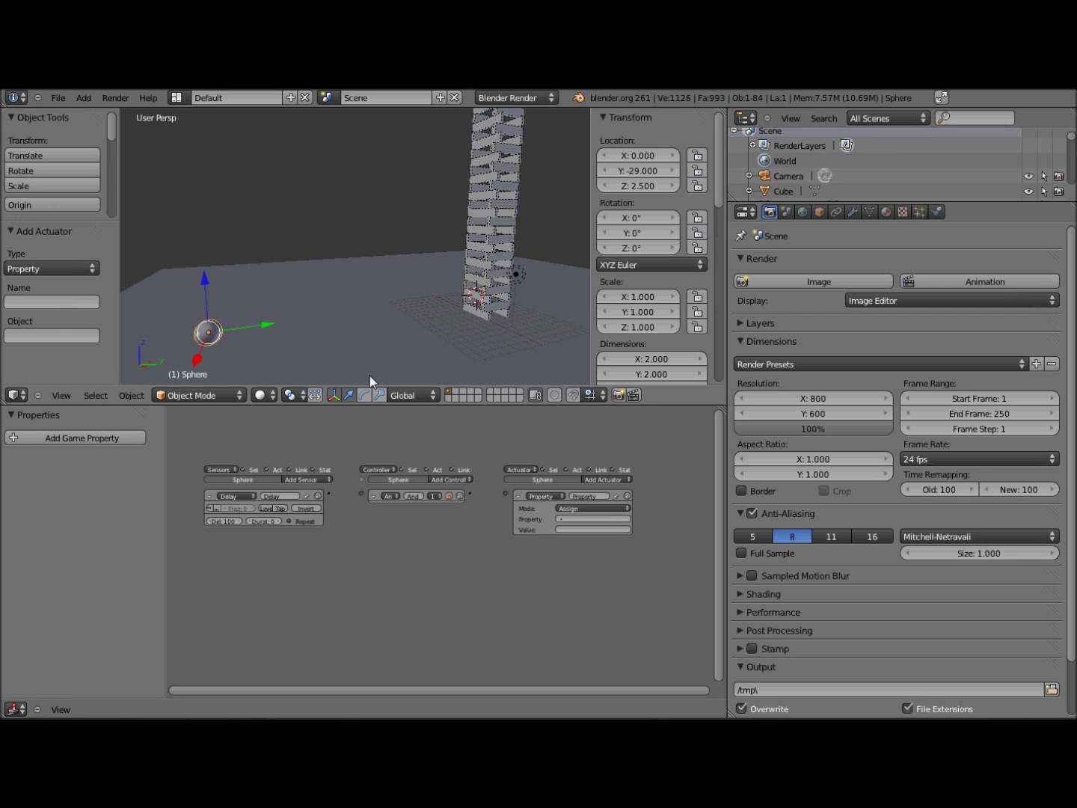
left_click(78, 436)
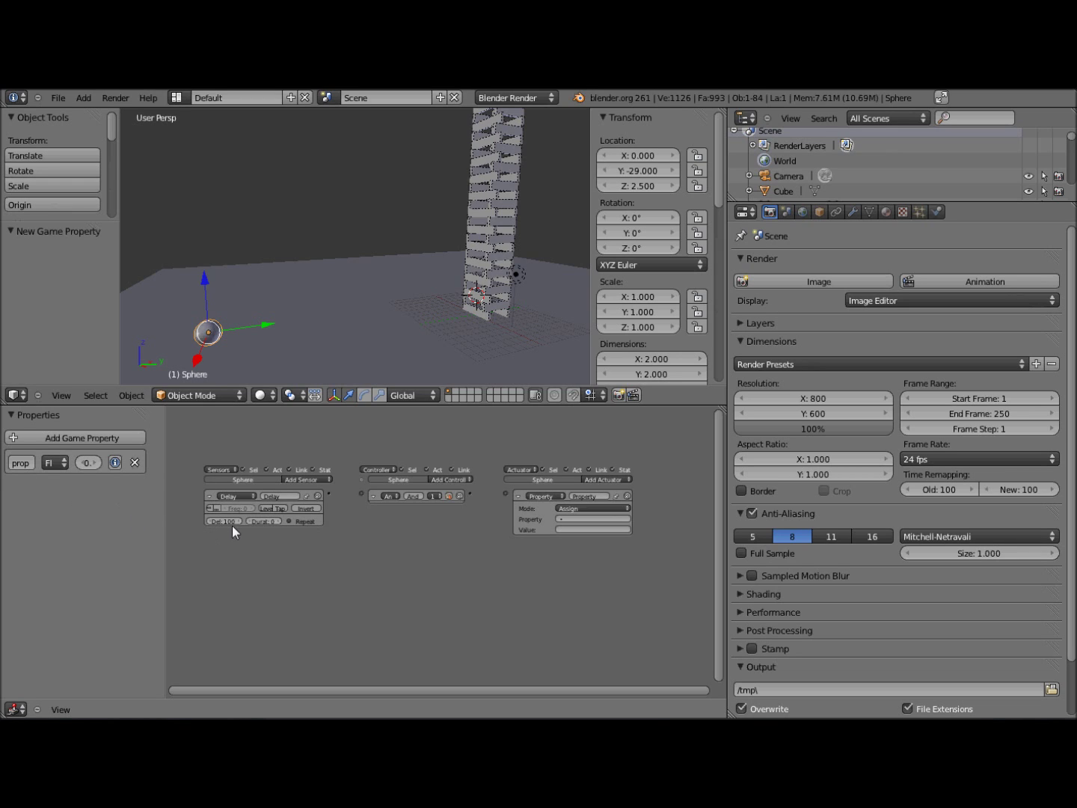
Step: Set the Property actuator to assign 1 to prop and wire the Delay sensor through the And controller to it
left_click(596, 518)
left_click(579, 519)
left_click(569, 532)
left_click(556, 529)
type("1")
key("Return")
left_click_drag(505, 492, 507, 494)
middle_click_drag(446, 555, 470, 529)
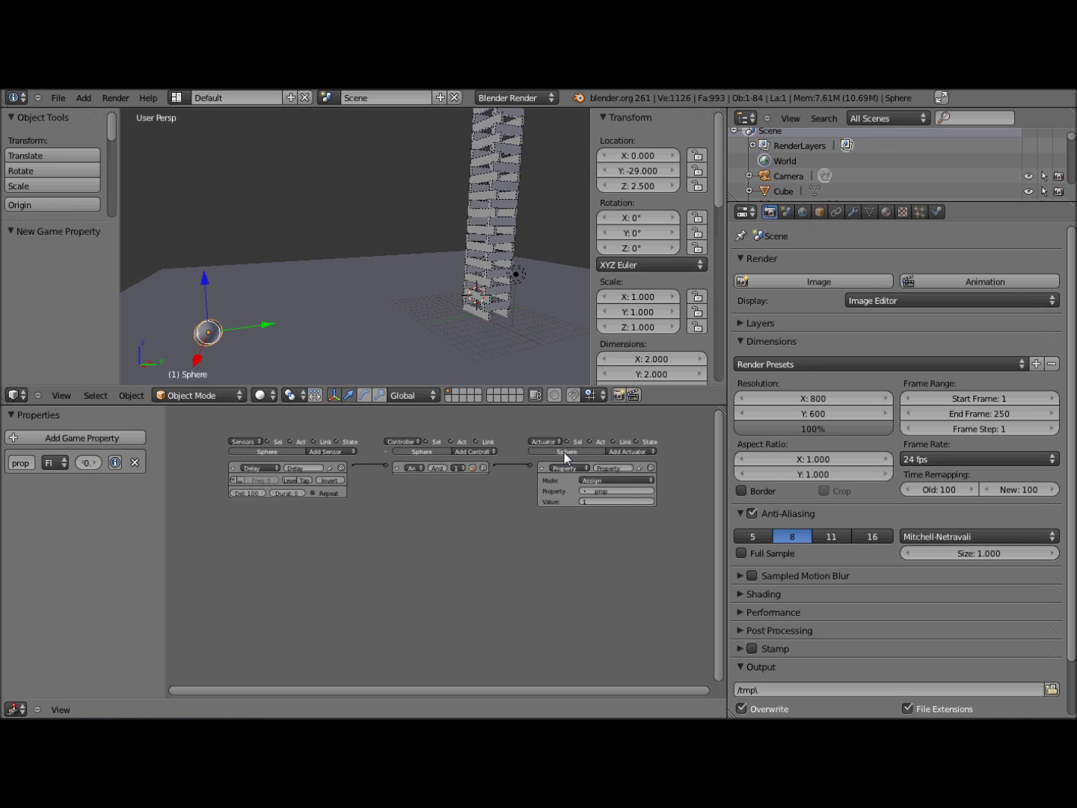
Step: Add a Property sensor to the sphere that tests whether prop equals 1
left_click(319, 452)
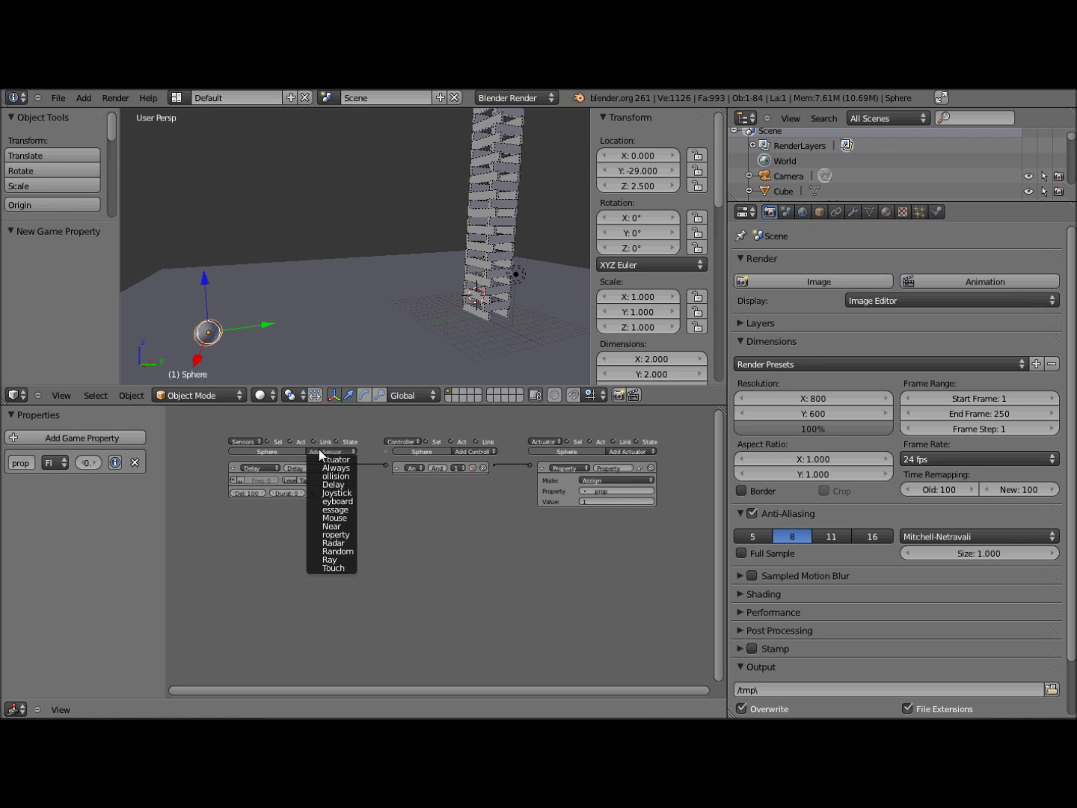
left_click(347, 536)
left_click(275, 543)
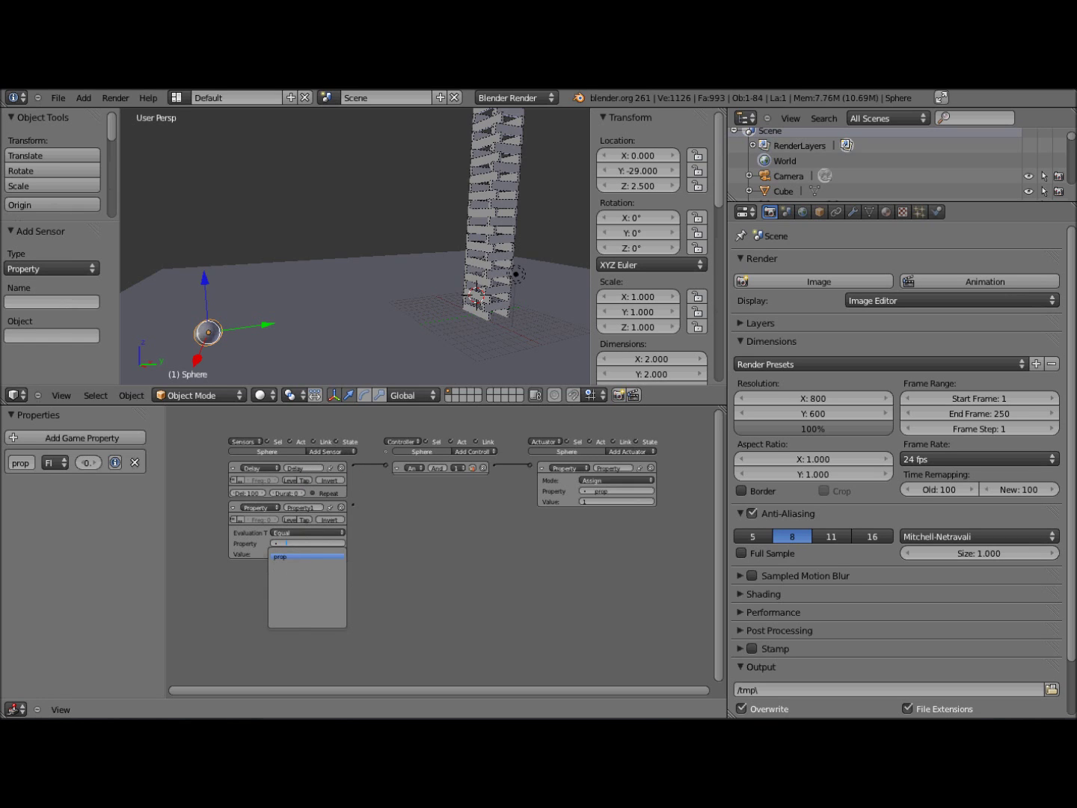
left_click(296, 560)
type("1")
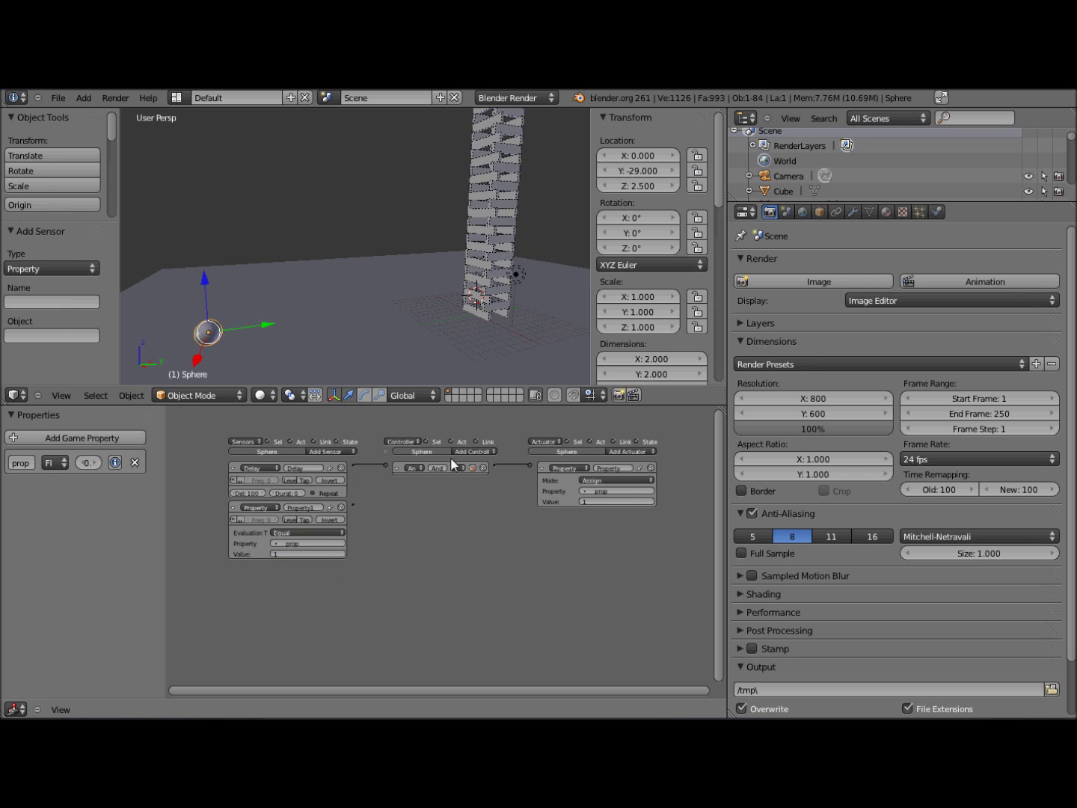
Step: Add a second And controller and a Motion actuator, and link the Property sensor through that controller to the actuator
left_click(468, 451)
left_click(472, 461)
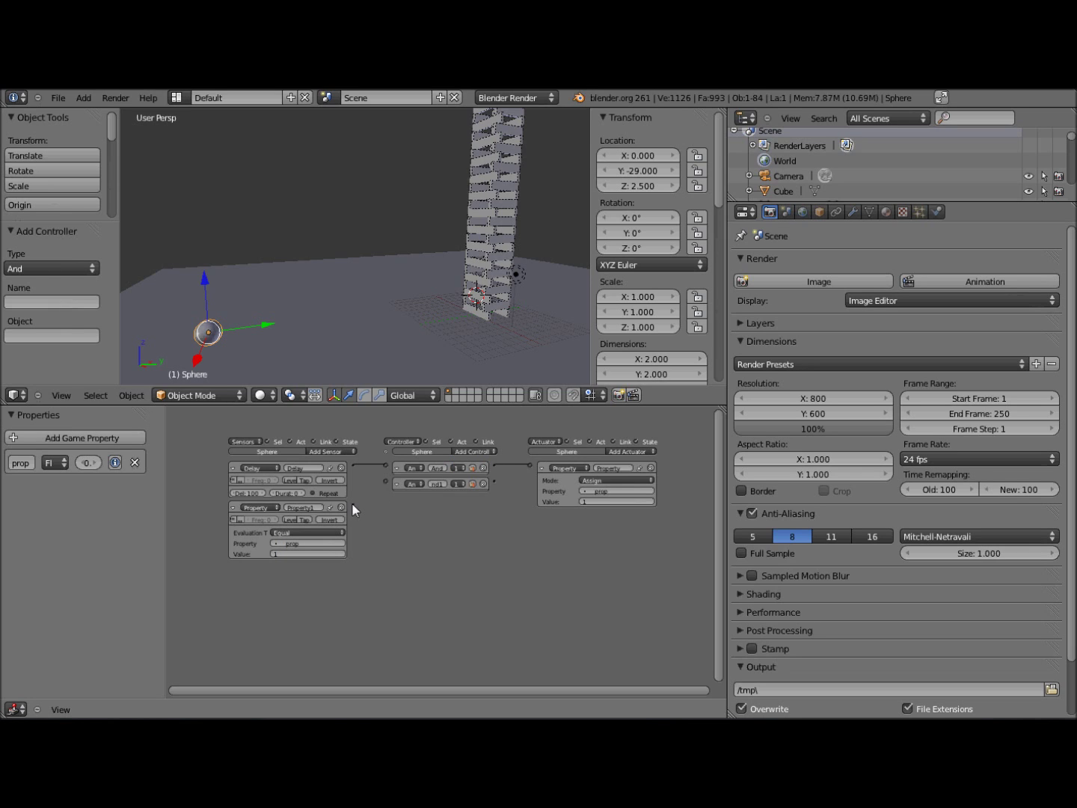
left_click(632, 451)
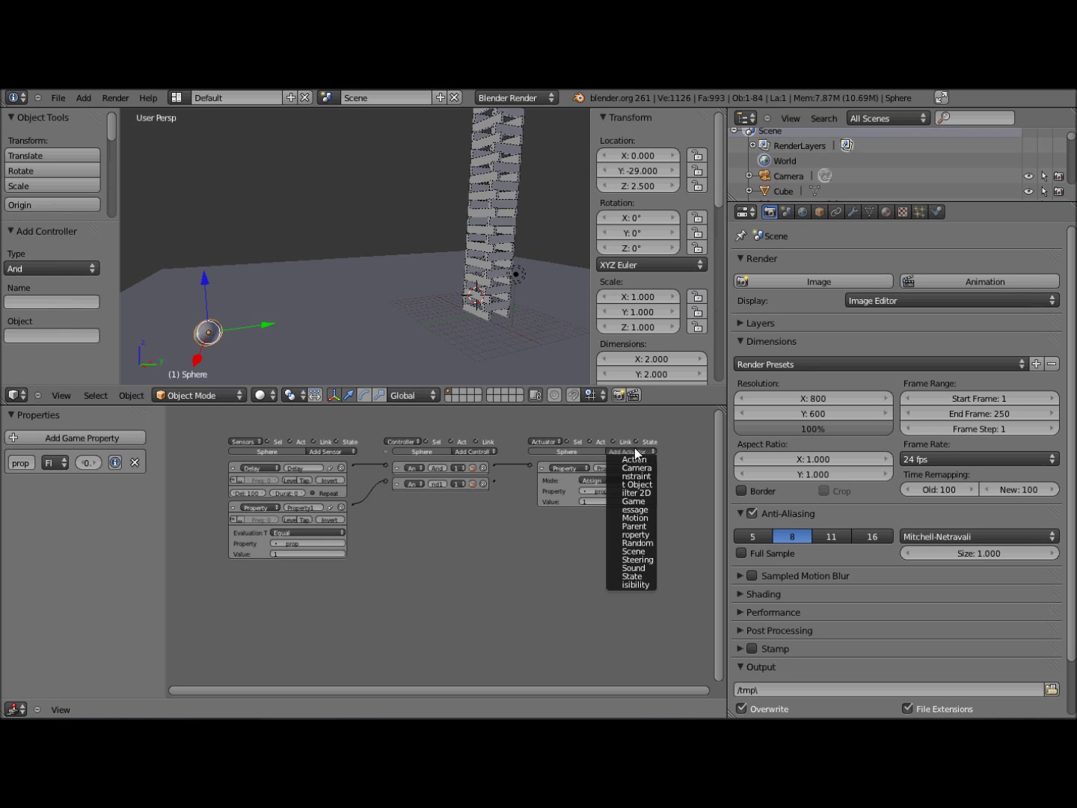
left_click(641, 517)
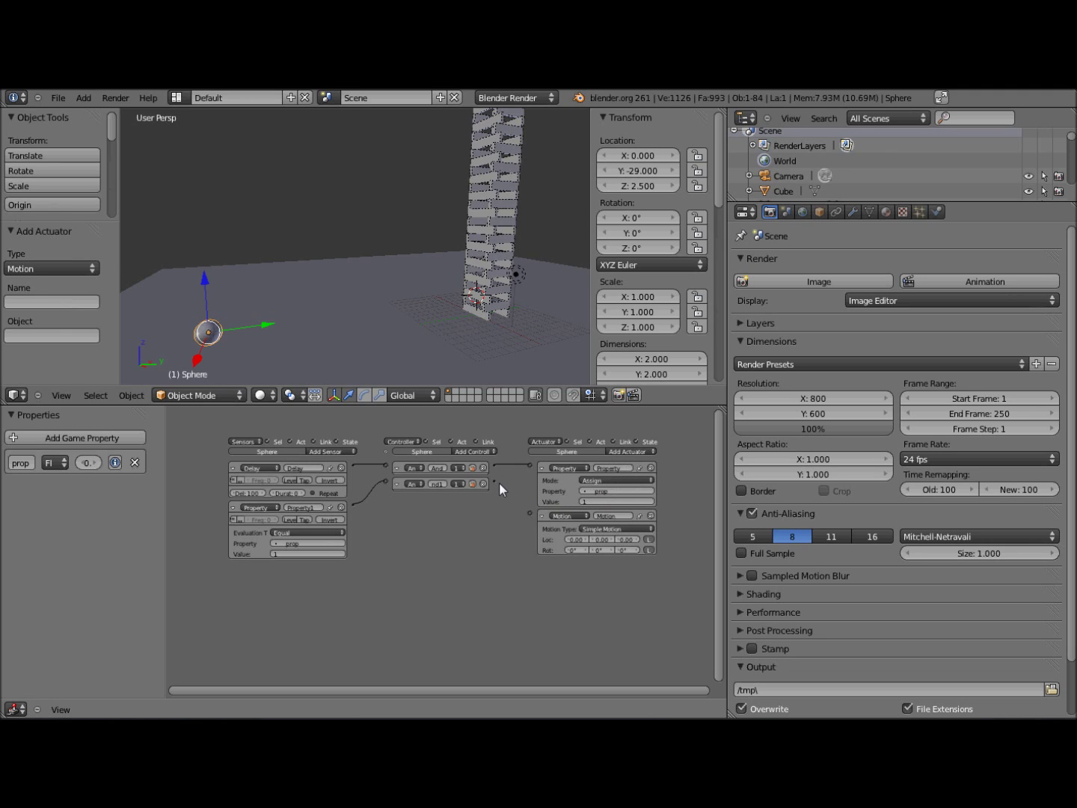
left_click_drag(529, 512, 529, 514)
Step: Switch the engine to Blender Game and set the sphere's physics type to Rigid Body
left_click(936, 212)
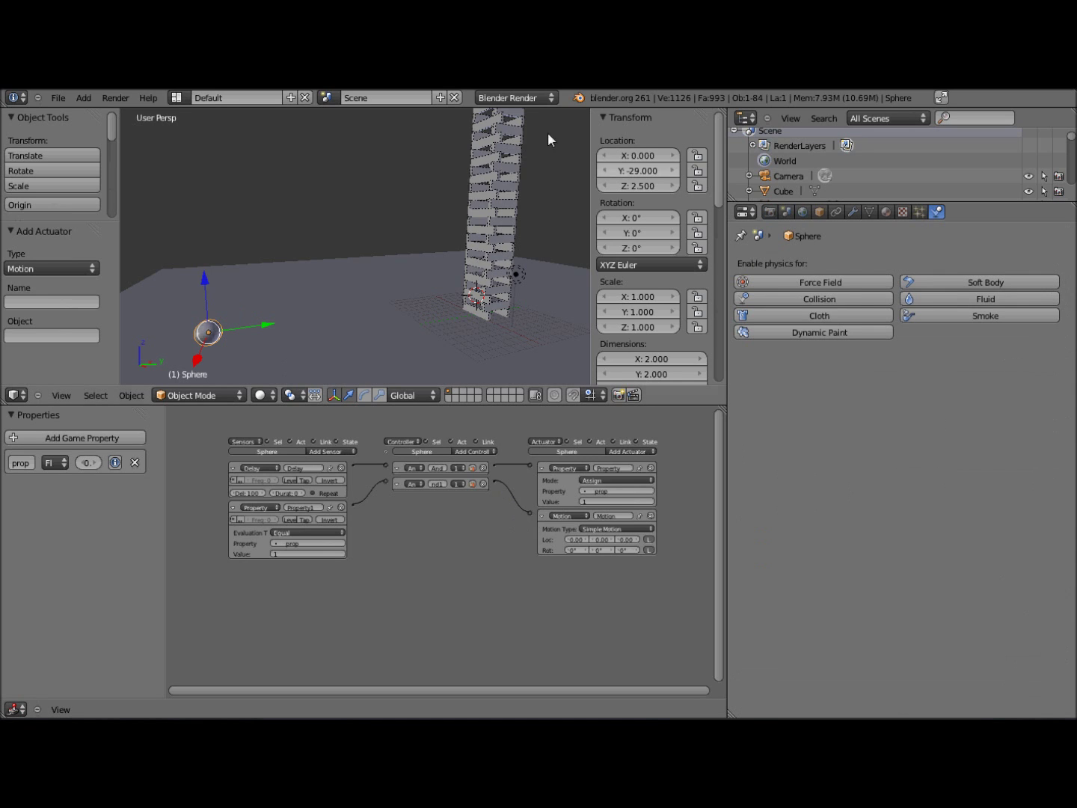
left_click(515, 98)
left_click(549, 128)
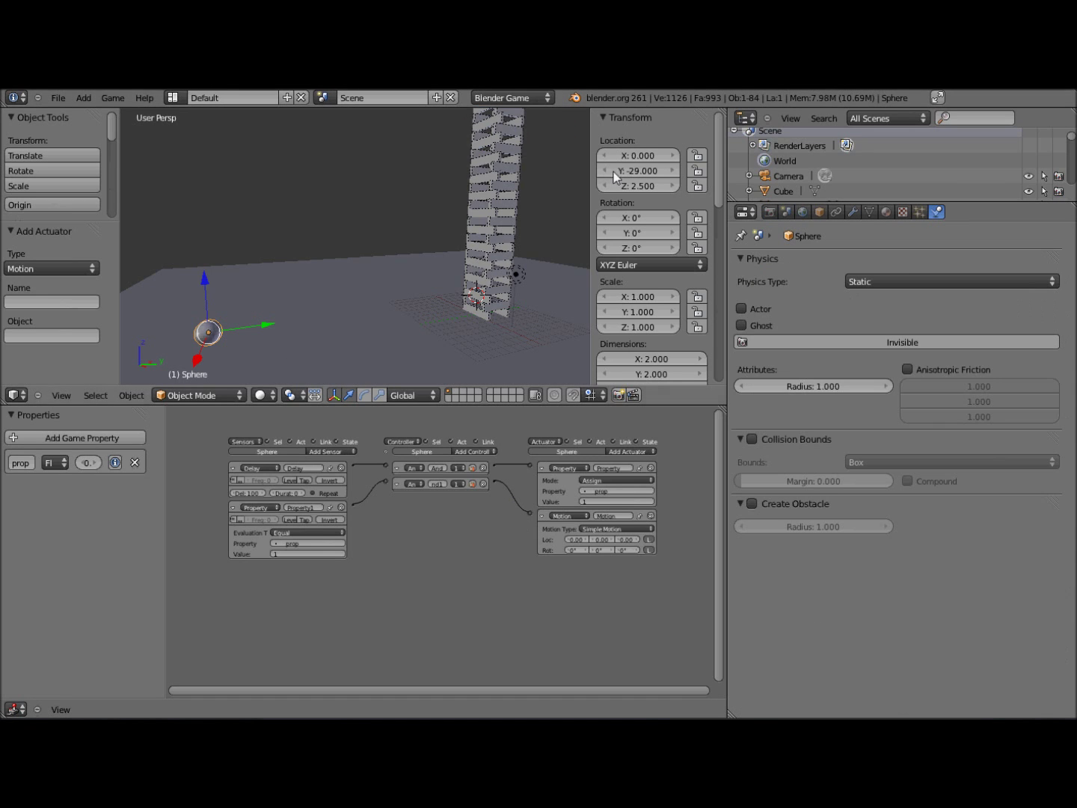
left_click(941, 275)
left_click(892, 214)
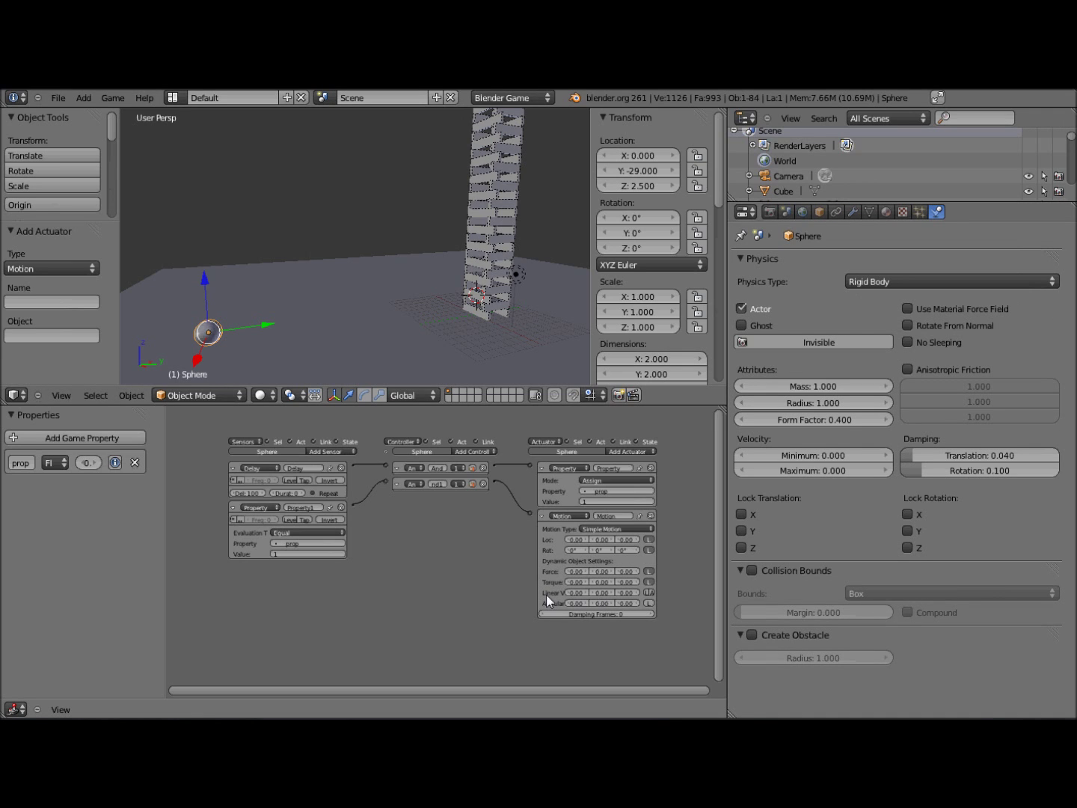
Step: Set the Motion actuator's linear velocity to 80 on Y and 10 on Z
left_click(601, 593)
type("80")
key("Return")
left_click(623, 591)
type("10")
key("Return")
Step: Add a second Property actuator that assigns 2 to prop and link it to the second And controller
left_click(638, 450)
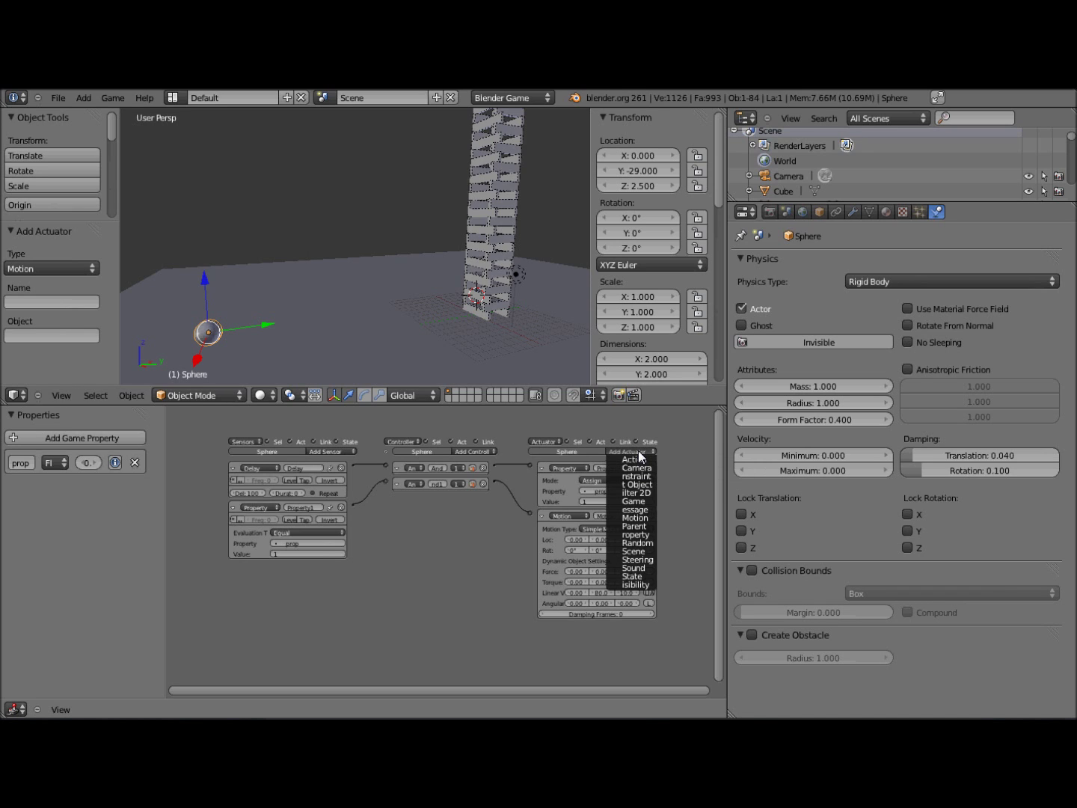
left_click(637, 534)
middle_click_drag(462, 559, 463, 521)
left_click(620, 613)
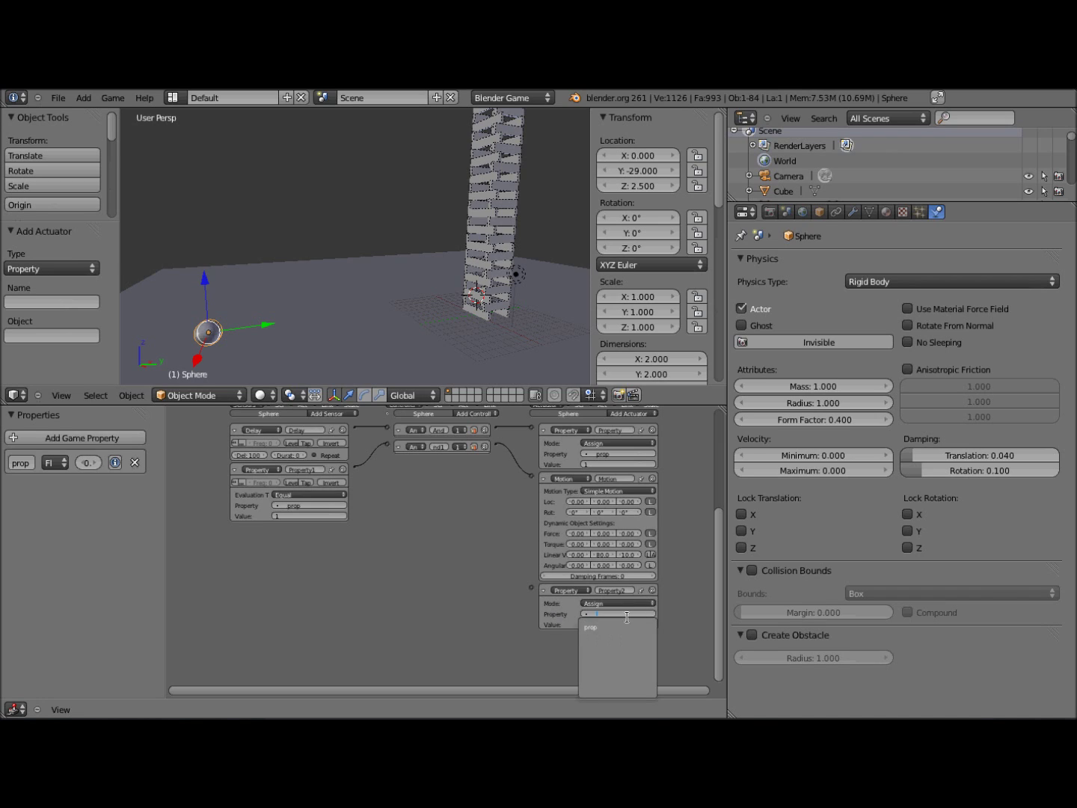
left_click(609, 625)
left_click(609, 624)
type("2")
key("Return")
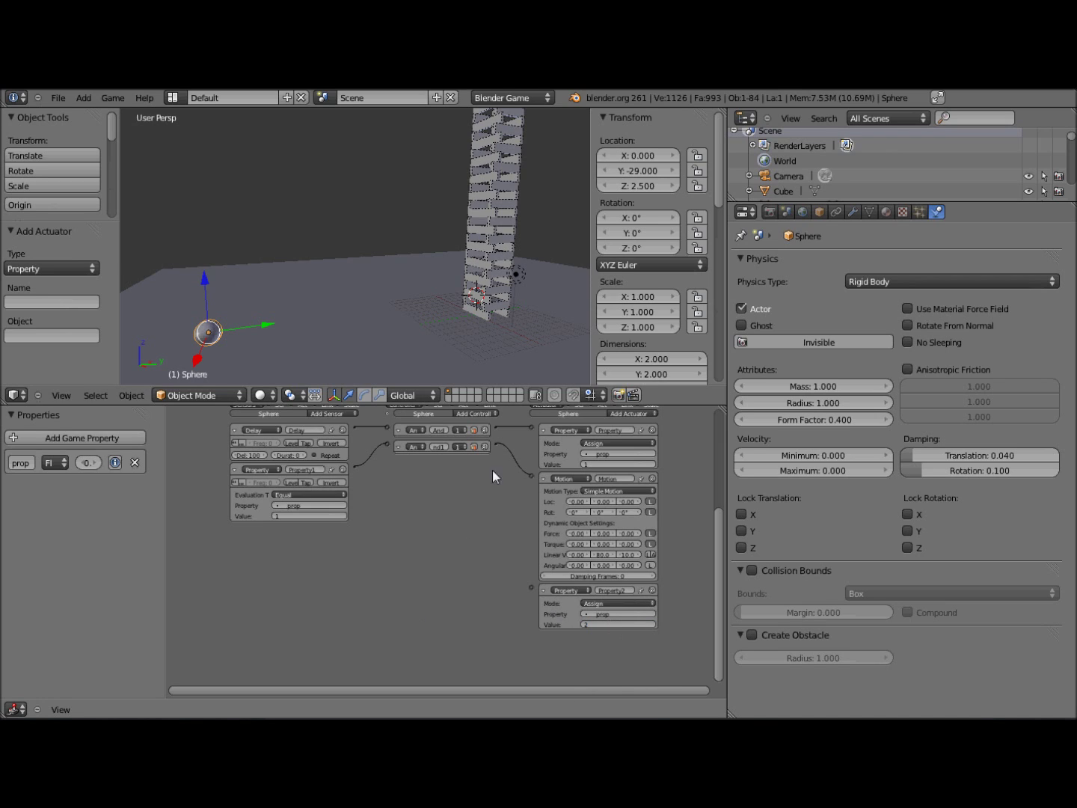
left_click_drag(497, 448, 531, 589)
key("Home")
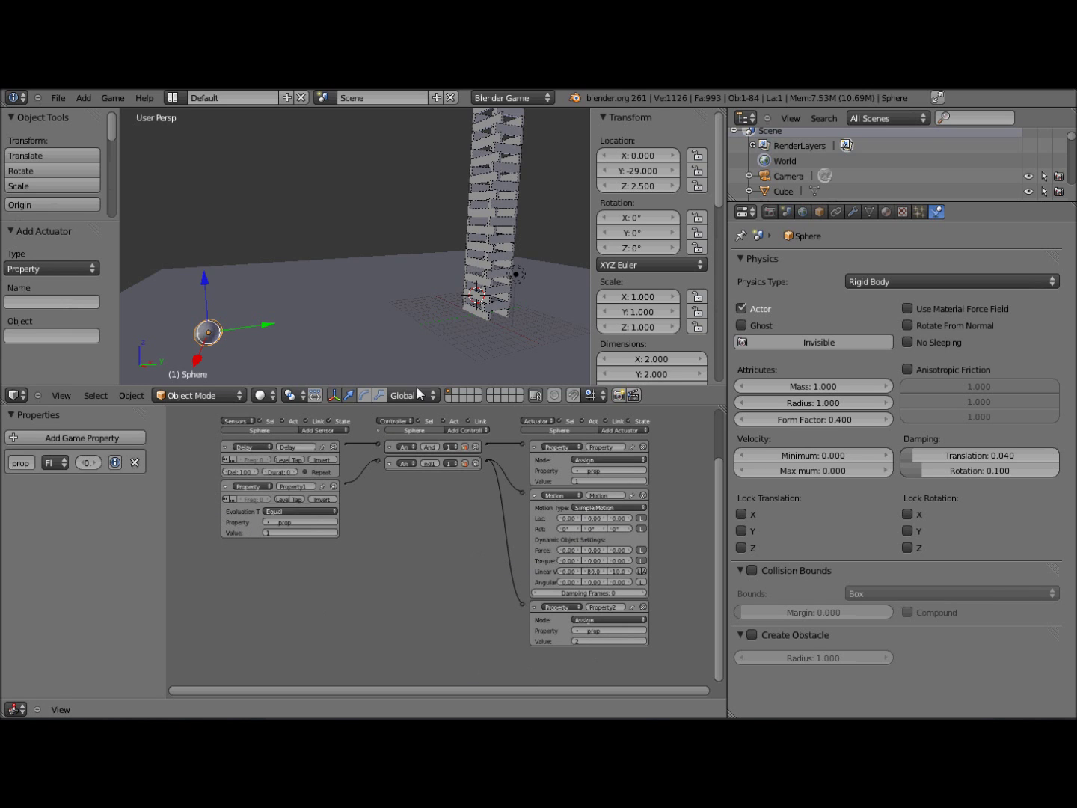
Step: Enlarge the 3D view, look through the camera, and run the game to preview the sphere hitting the tower, then stop it
left_click_drag(392, 403, 401, 590)
key("KP_0")
scroll(400, 330, "up", 3)
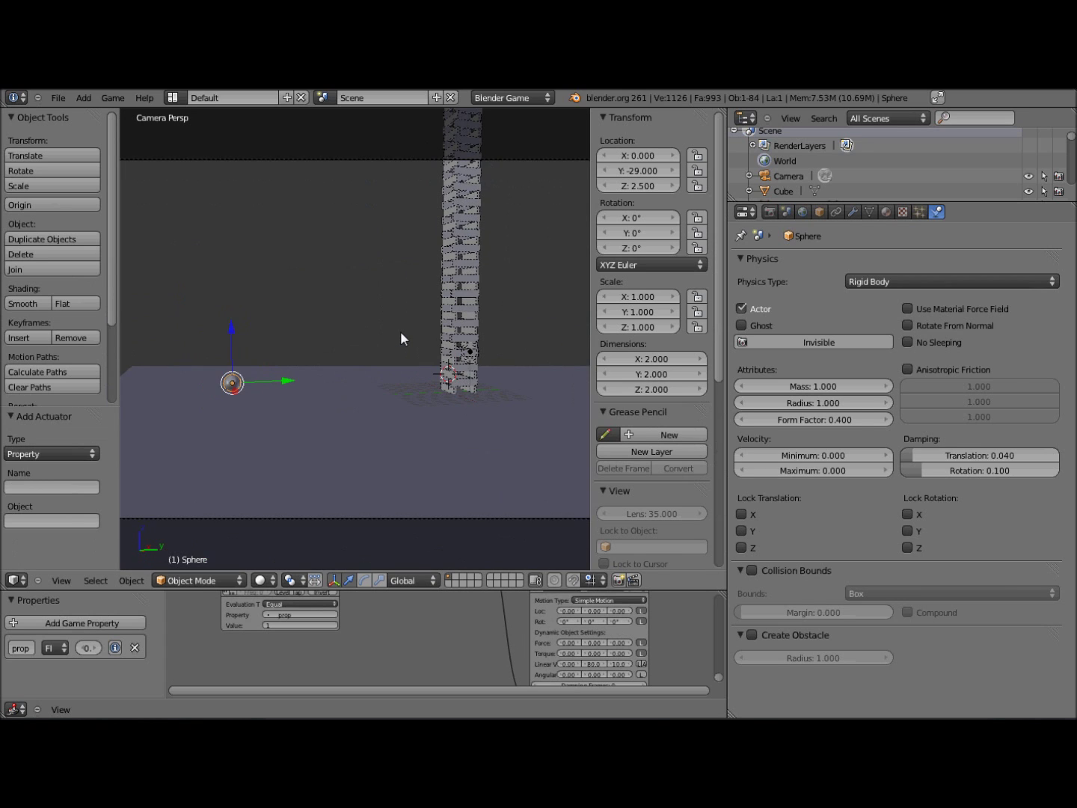
scroll(400, 331, "down", 1)
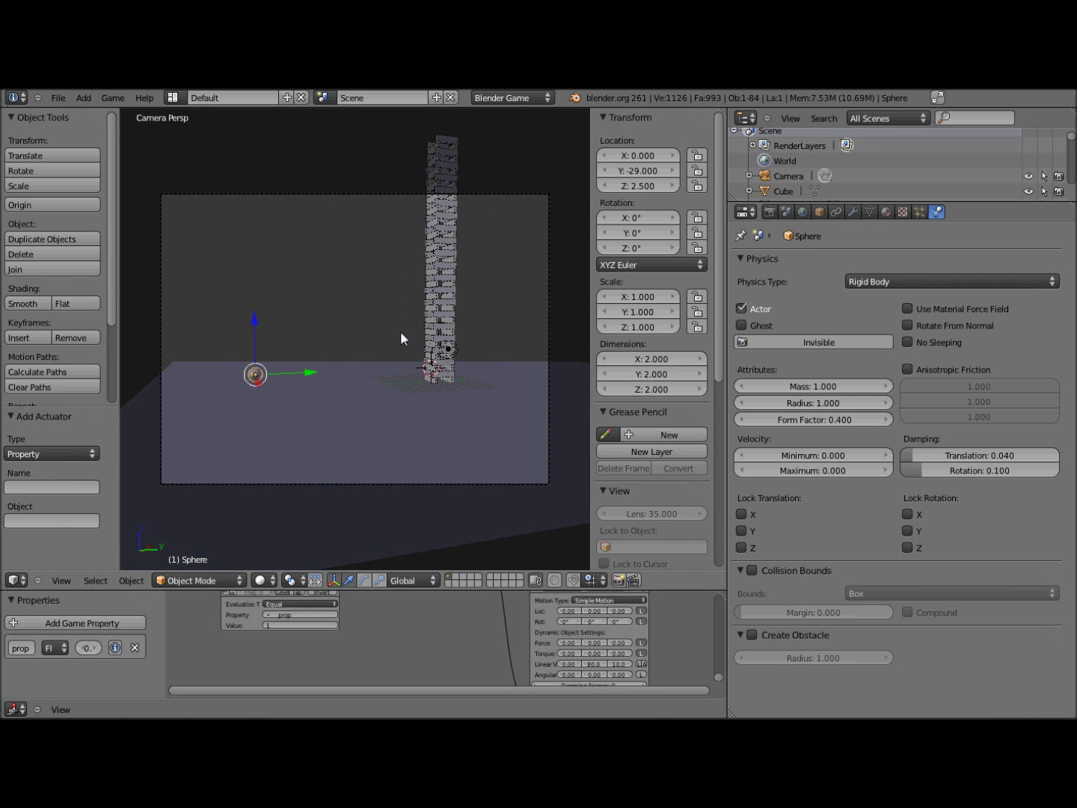
key("p")
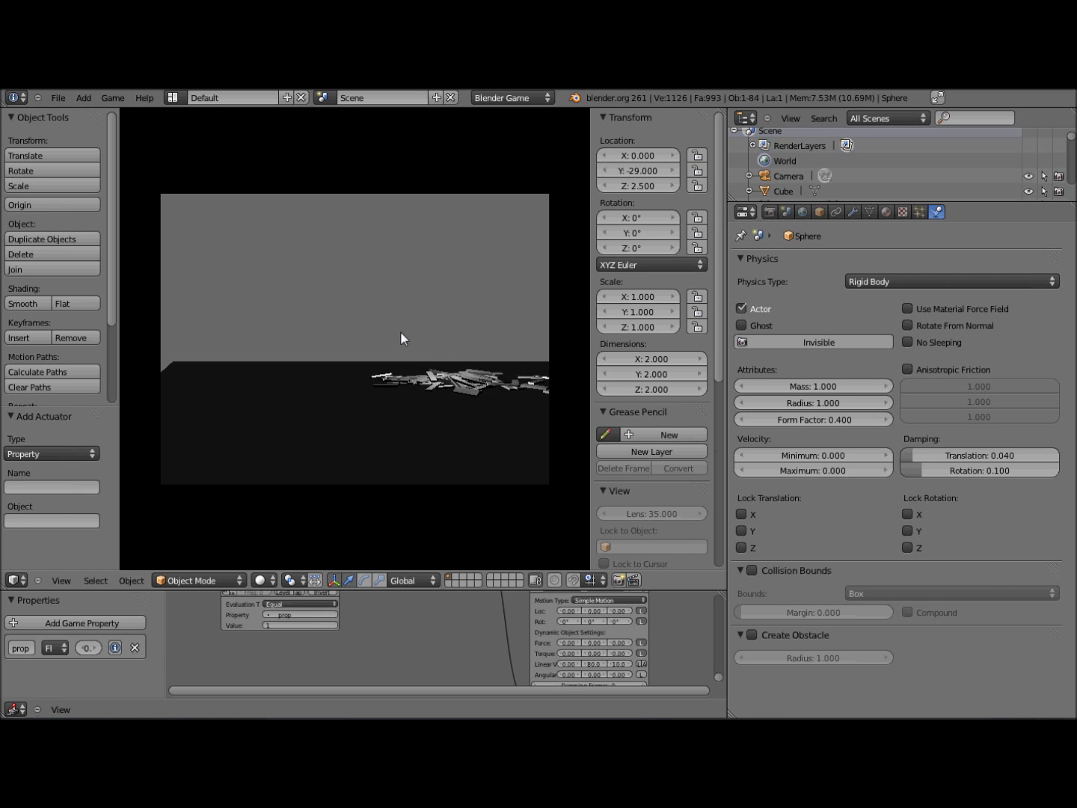
key("Escape")
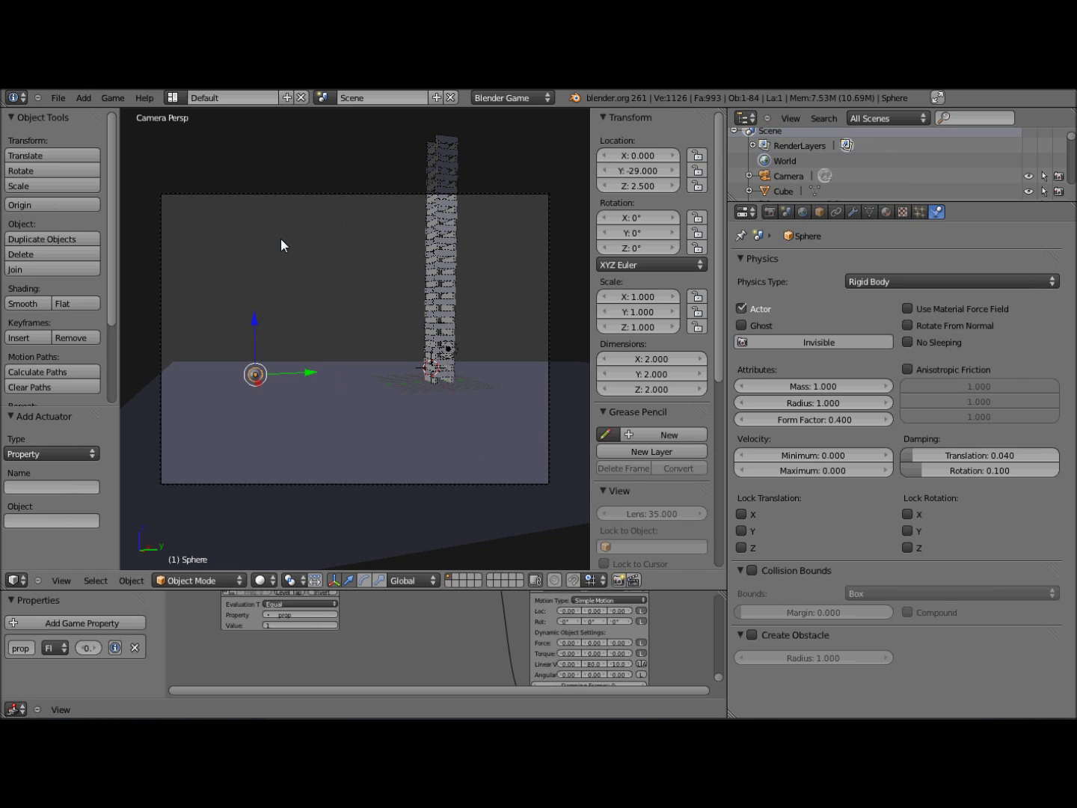
Step: Enable Record Animation and run the game to record the tower's collapse as keyframes
left_click(113, 98)
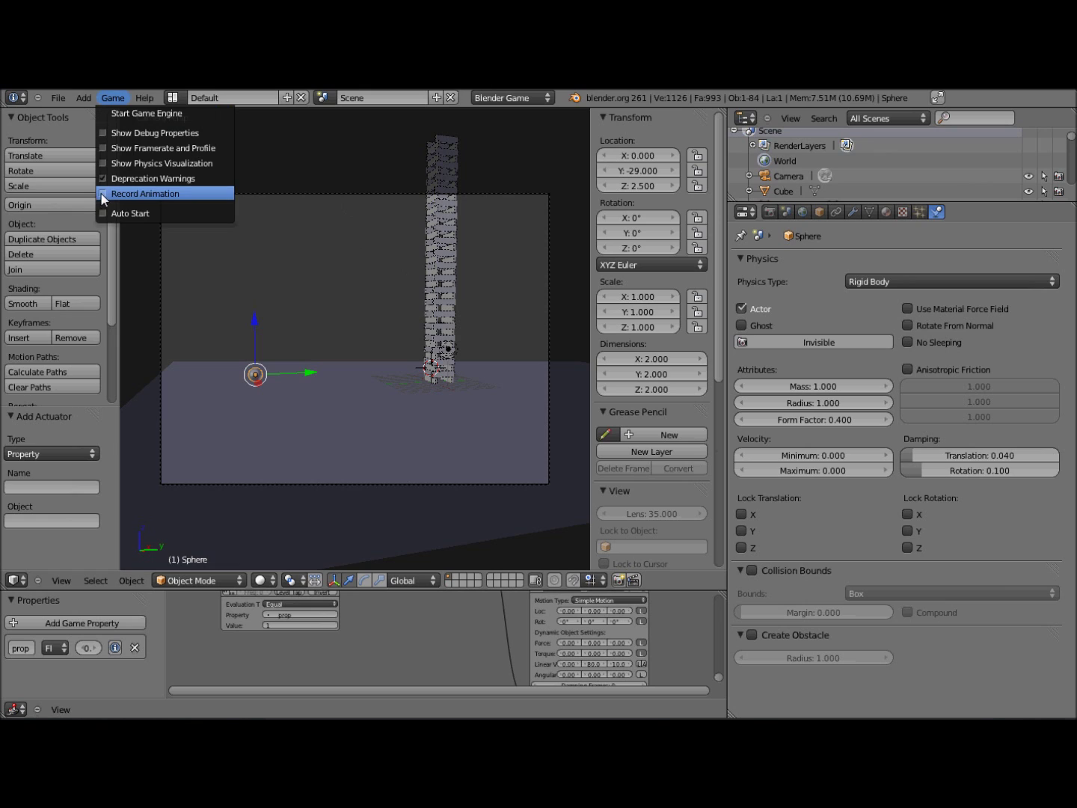
left_click(102, 192)
left_click(112, 97)
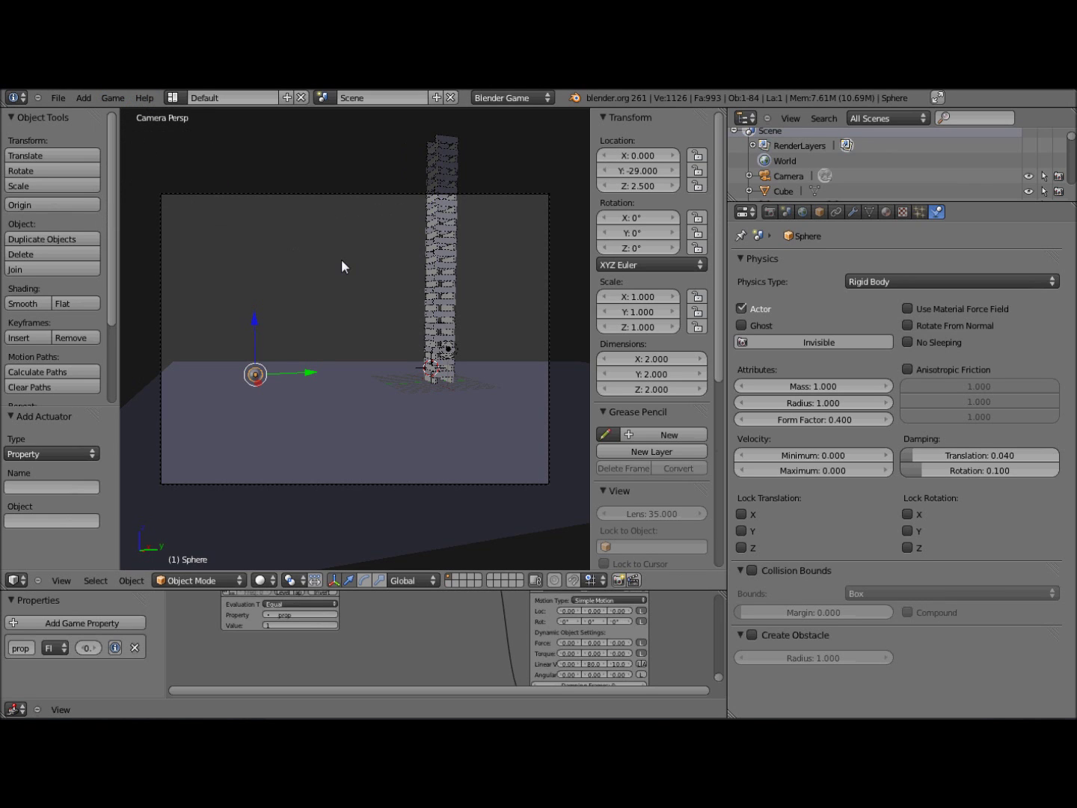
key("p")
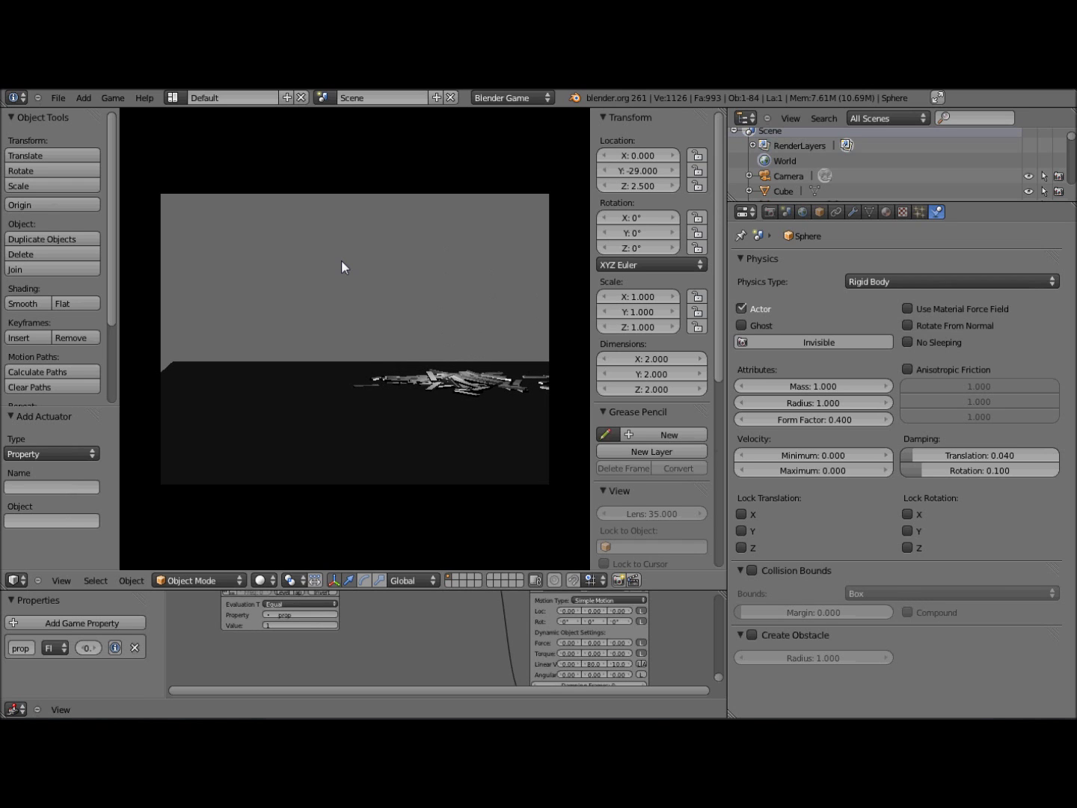
key("Escape")
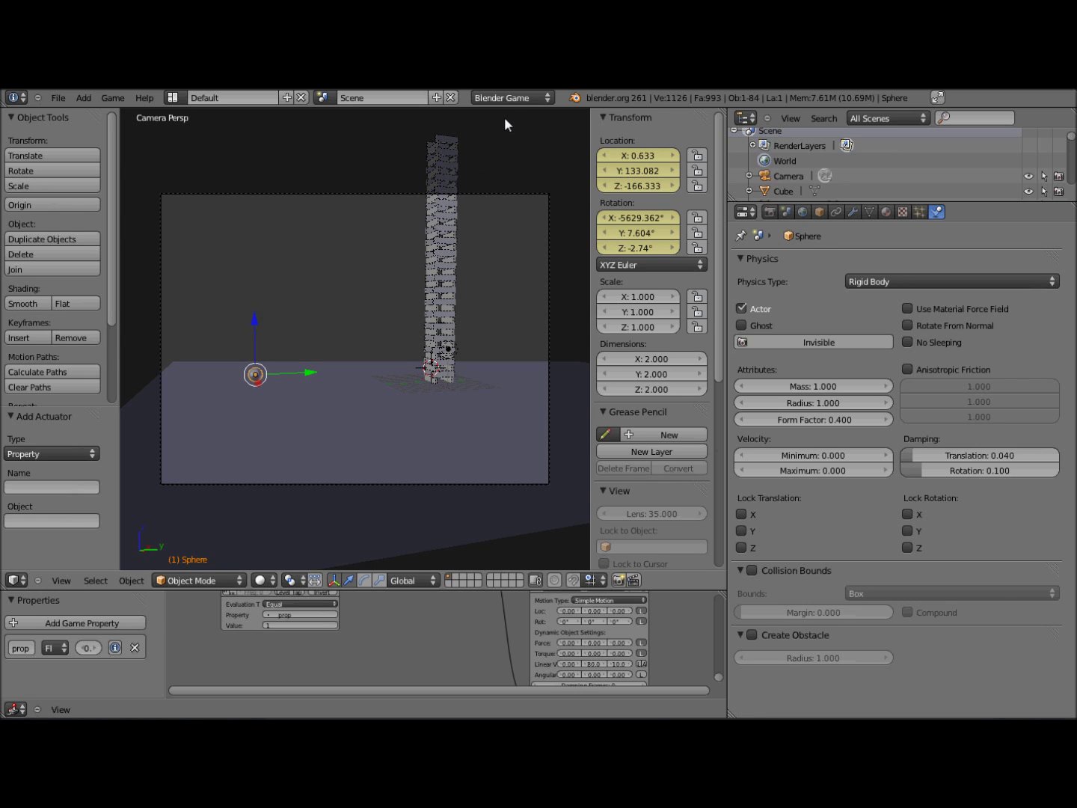
Step: Switch the engine back to Blender Render and show the scene's render settings
left_click(508, 98)
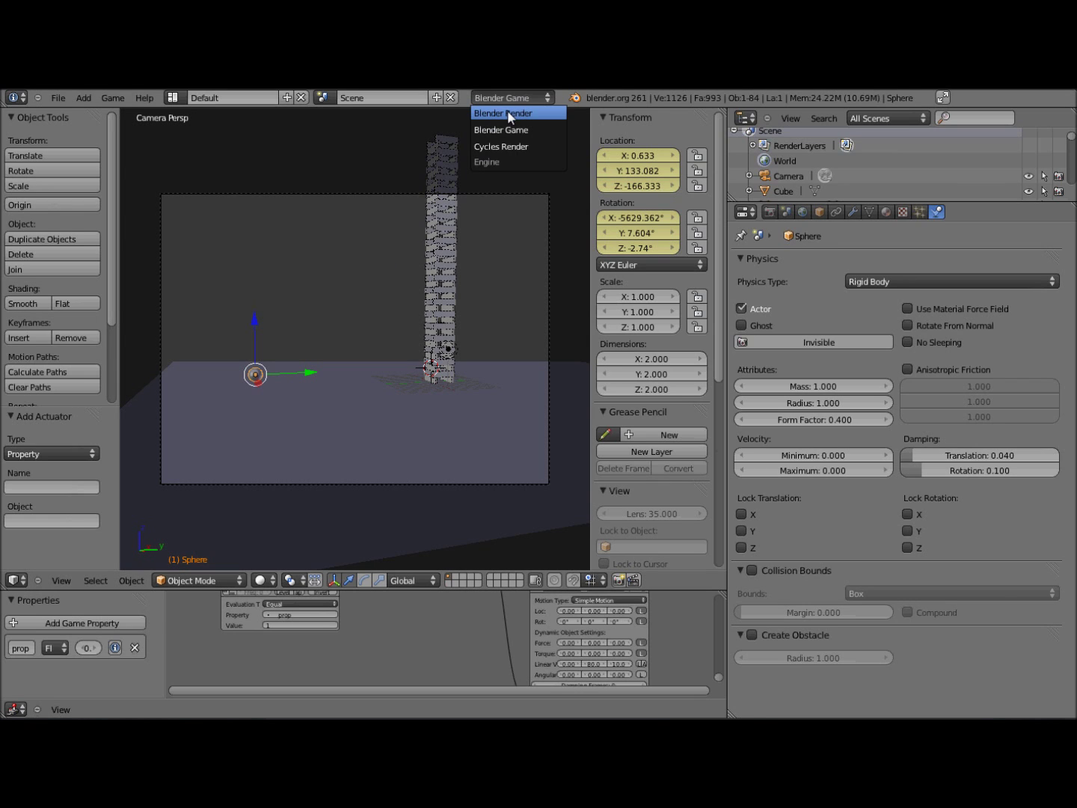
left_click(507, 112)
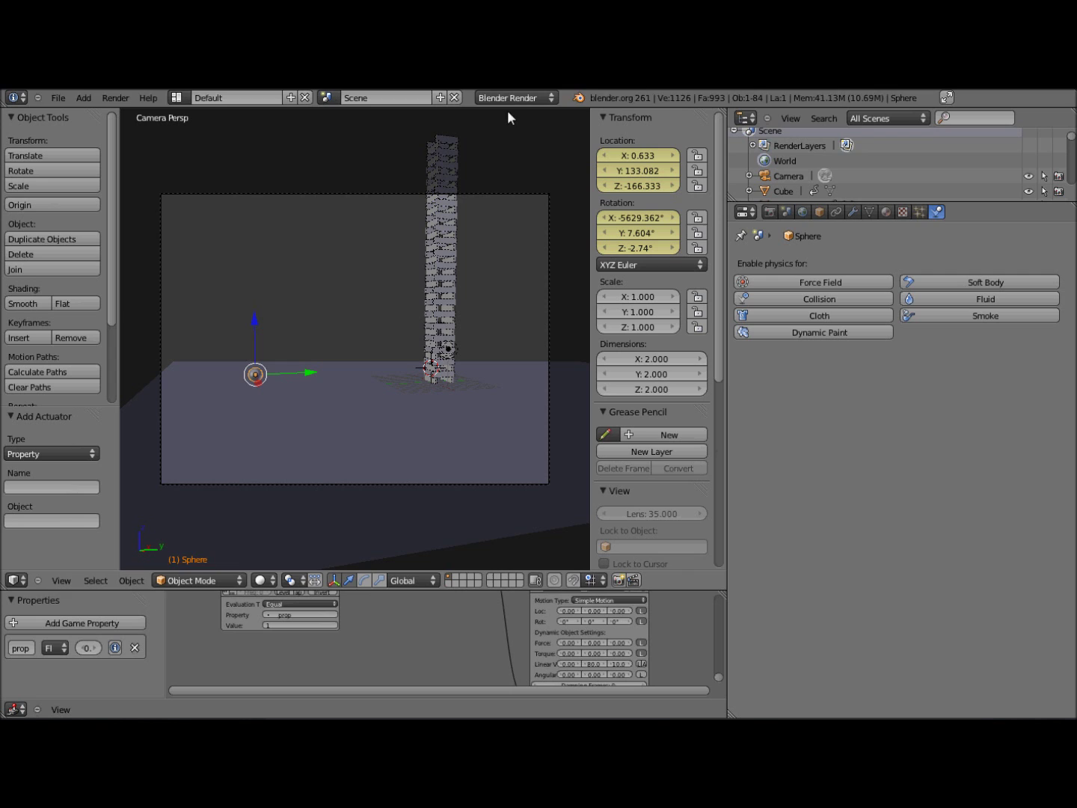
left_click(770, 212)
Step: Replace the Logic Editor with the DopeSheet and enlarge it to show the recorded keyframe channels
left_click(16, 709)
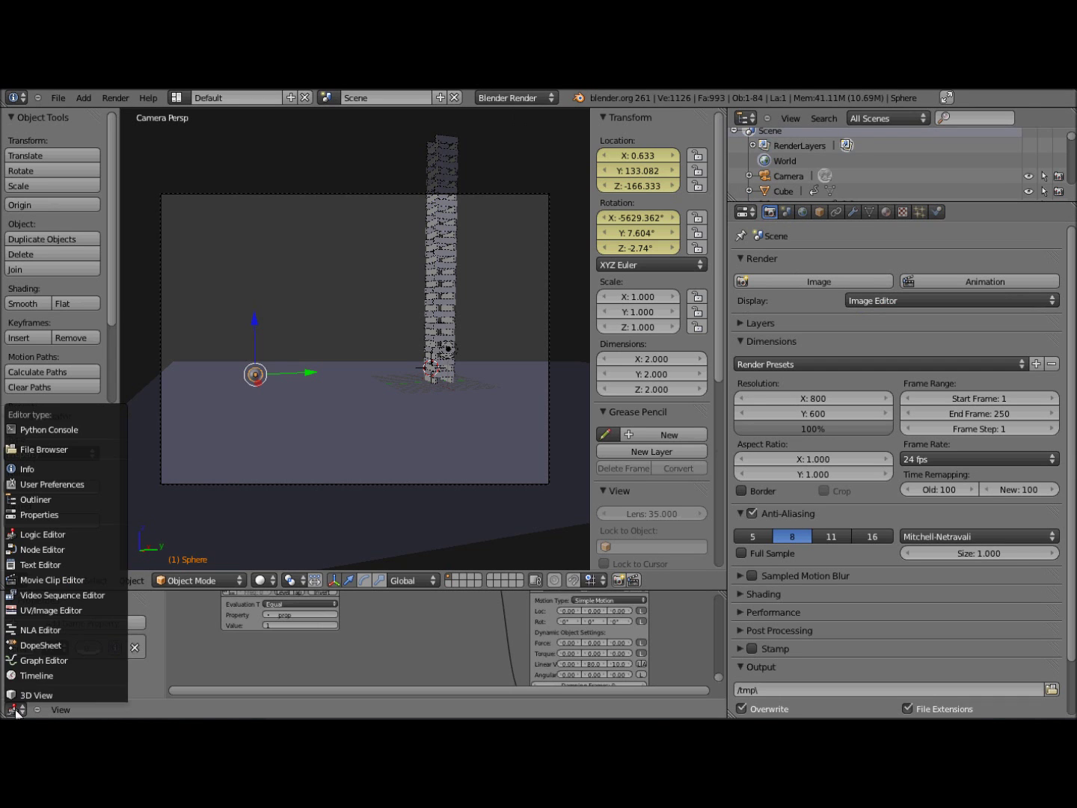
left_click(37, 645)
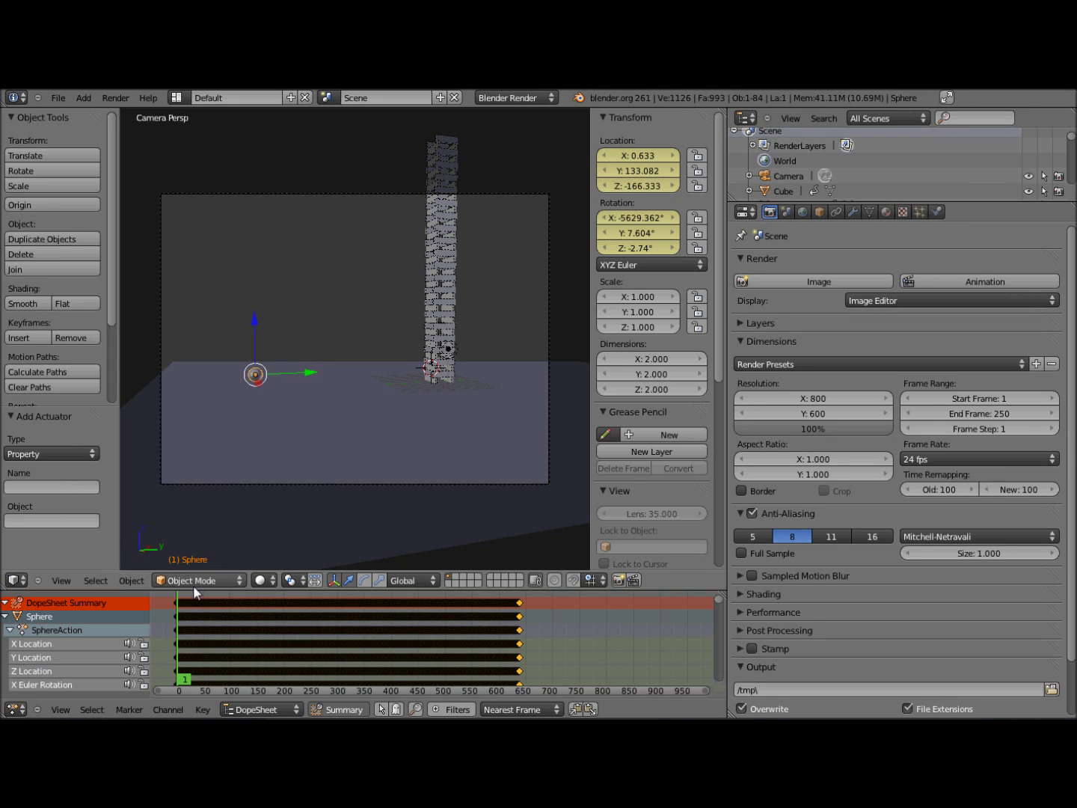
left_click_drag(194, 590, 213, 461)
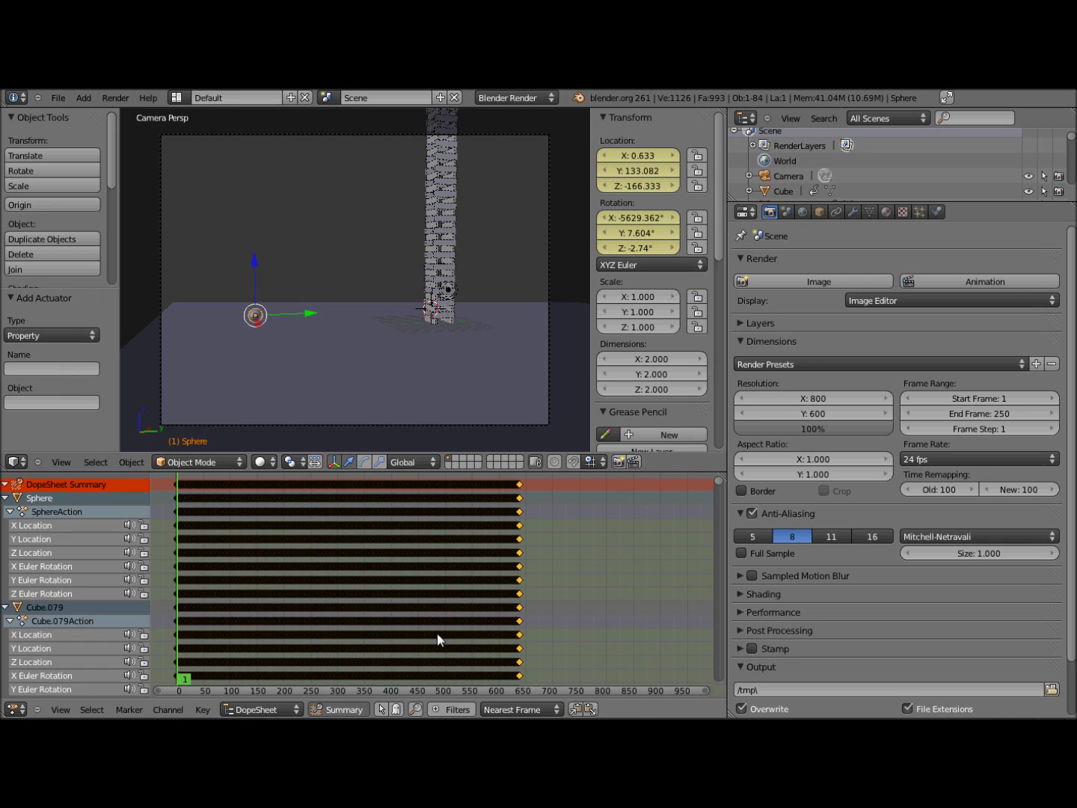
Step: Examine the world's physics settings under the Blender Game engine, and return to the Blender Render engine's render settings
left_click(516, 98)
left_click(513, 132)
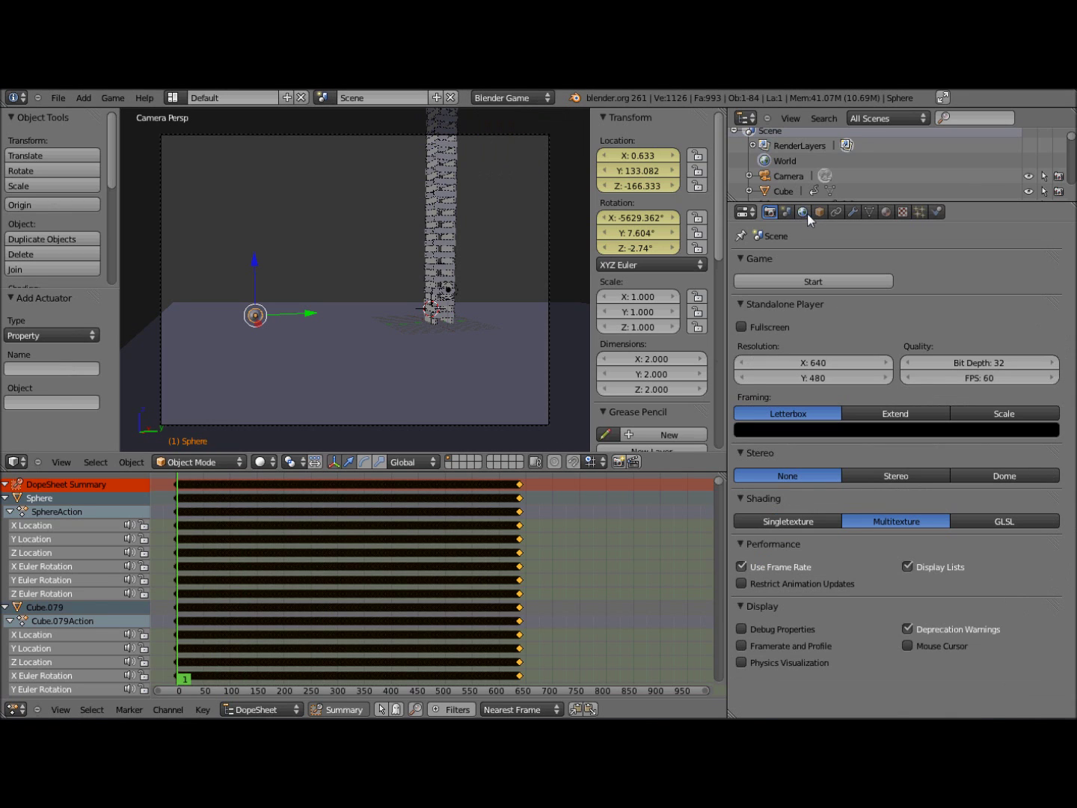
left_click(803, 211)
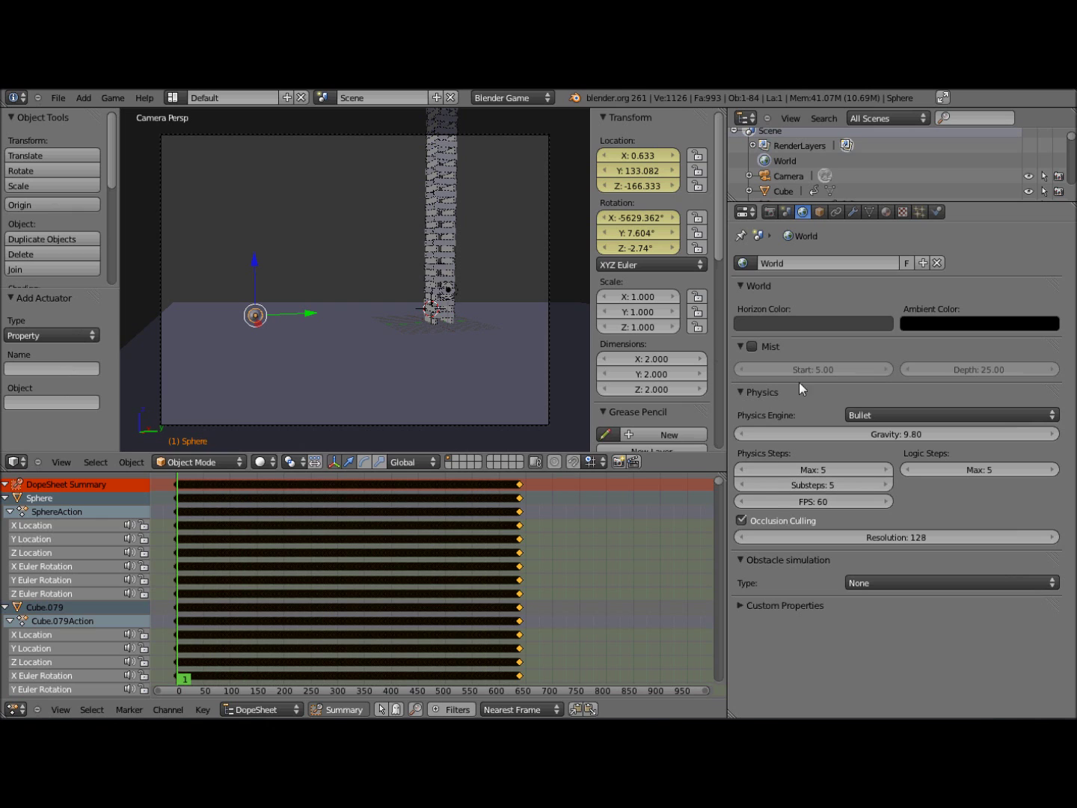
left_click(539, 98)
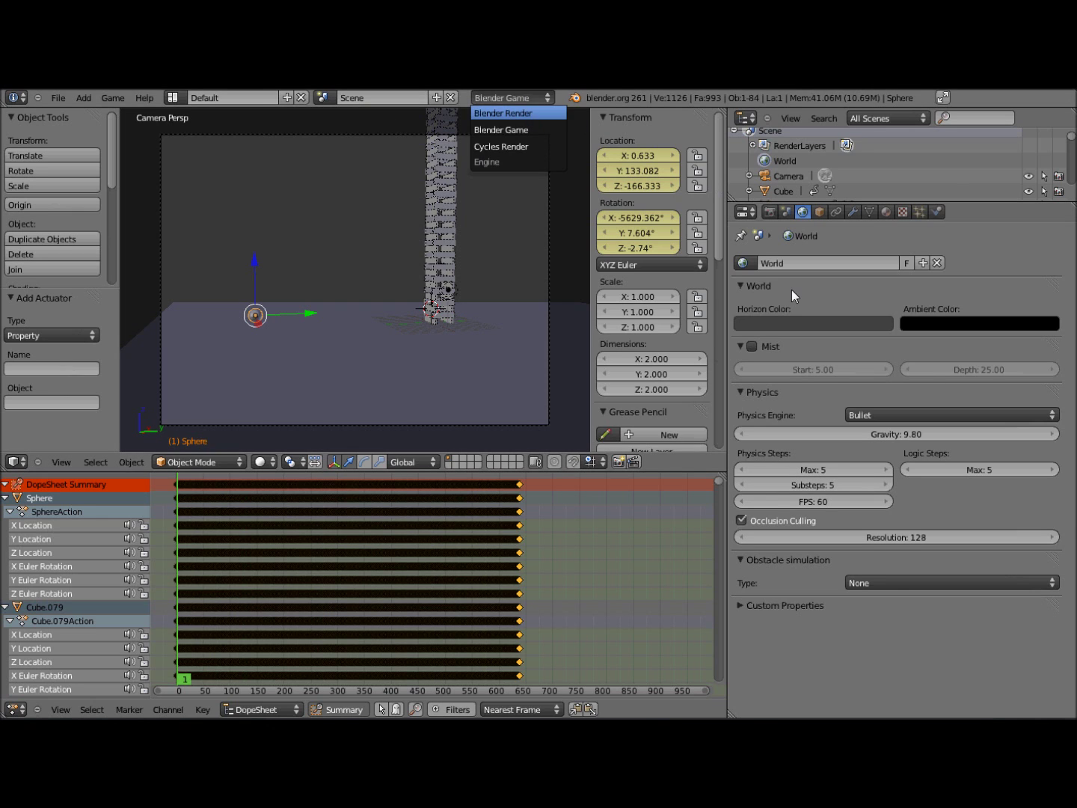
key("Return")
left_click(769, 213)
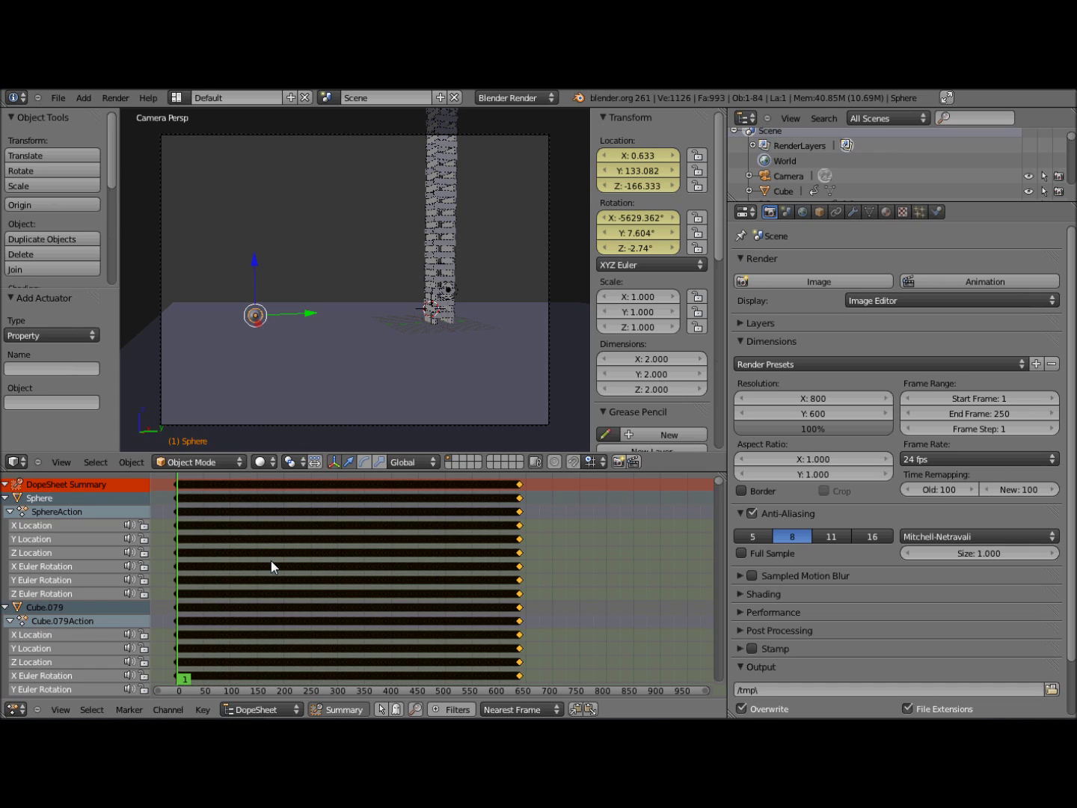
Step: Scale all recorded keyframes in the DopeSheet by 0.3 from frame 1 to speed up the collapse
key("s")
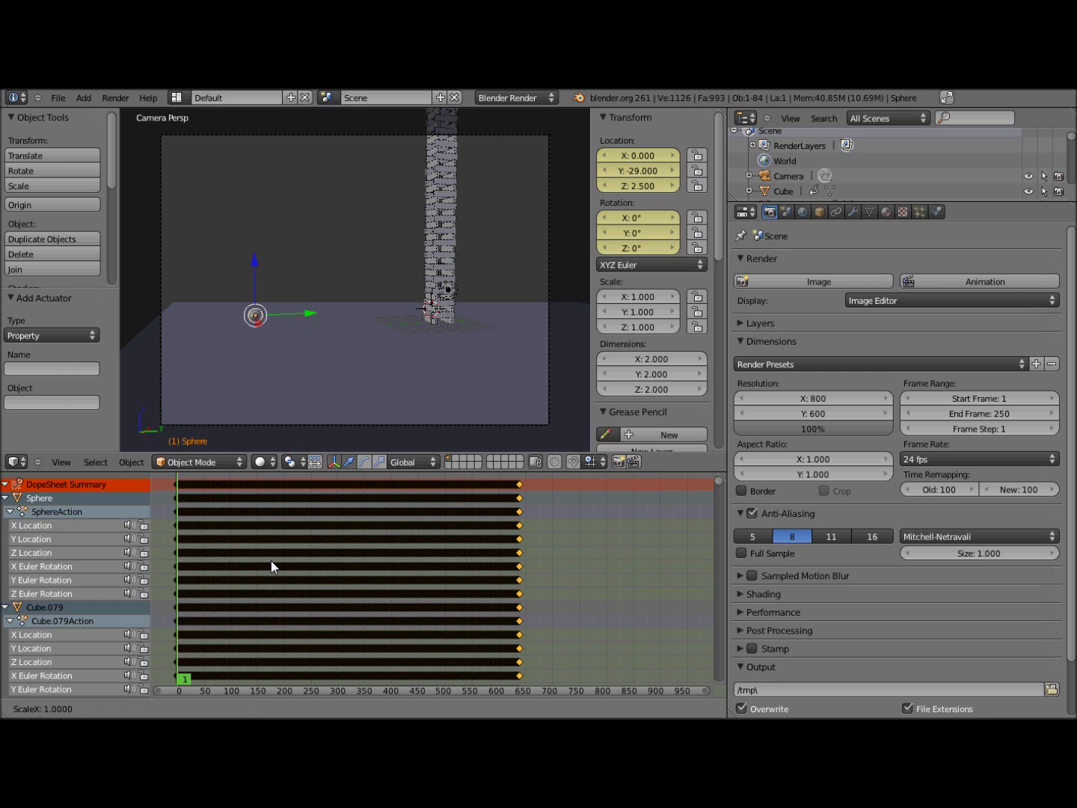
type("0.3")
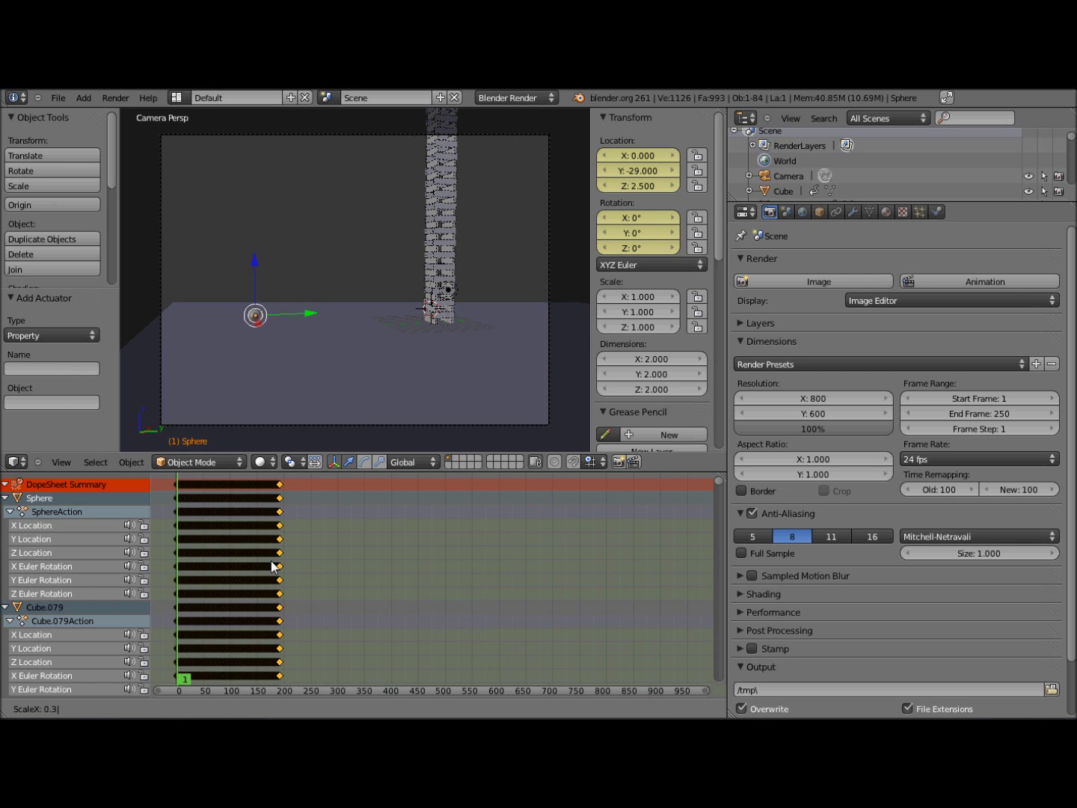
key("Return")
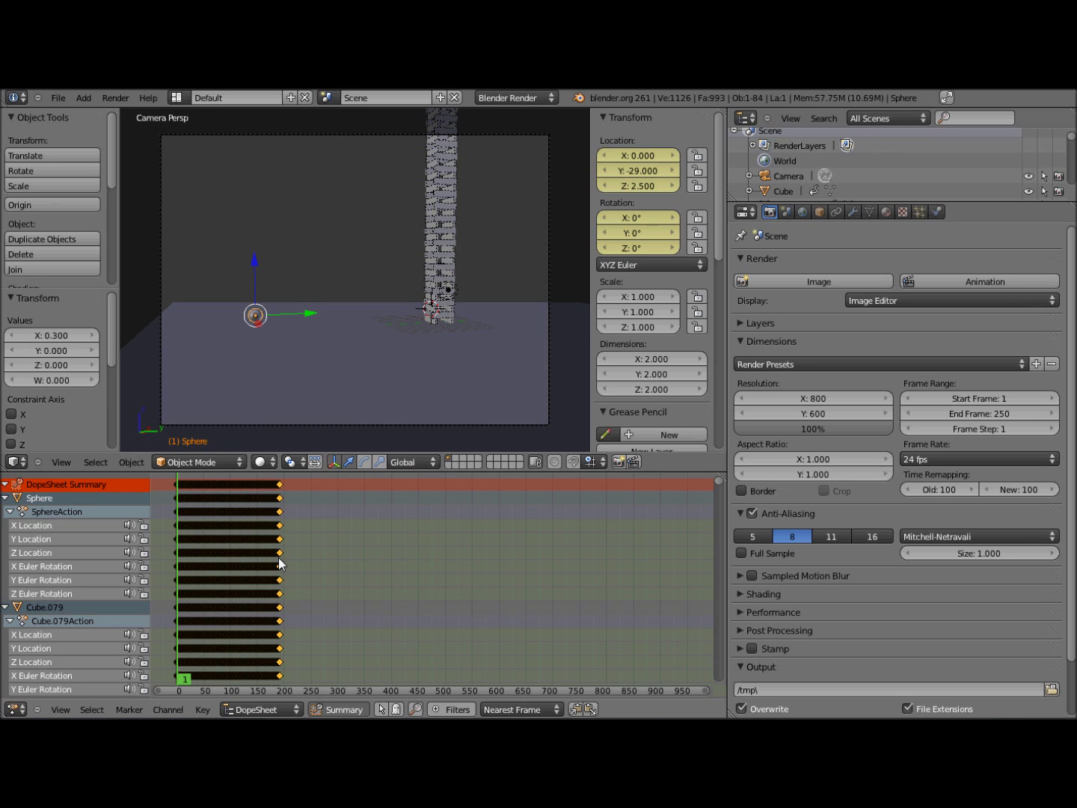
Step: Scrub through the shortened animation to review the sphere's impact and the tower's collapse, ending at frame 163
left_click(241, 542)
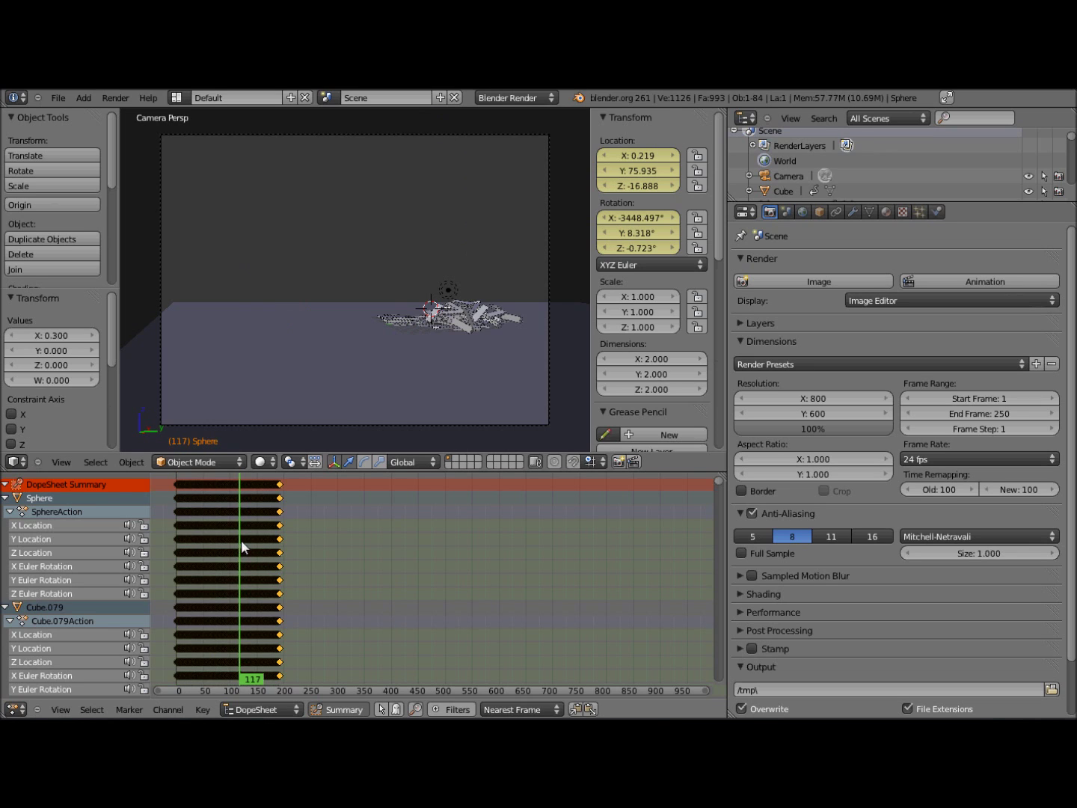
left_click(212, 540)
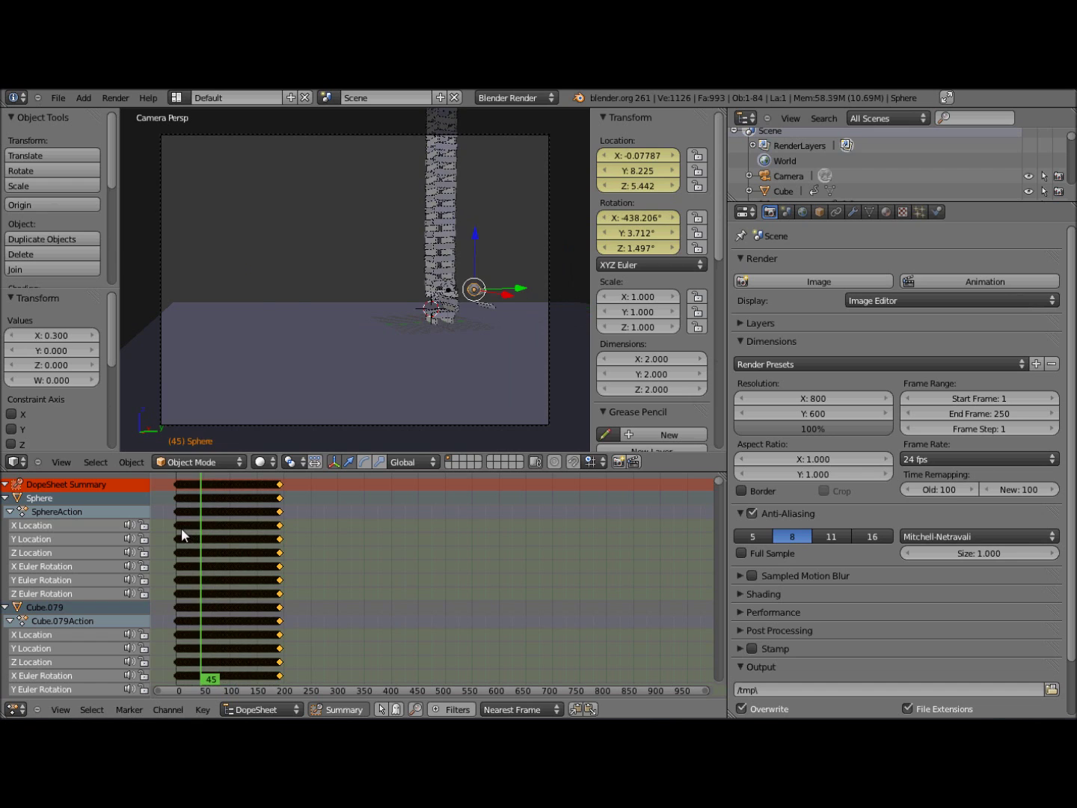
left_click(194, 529)
left_click_drag(208, 534, 264, 537)
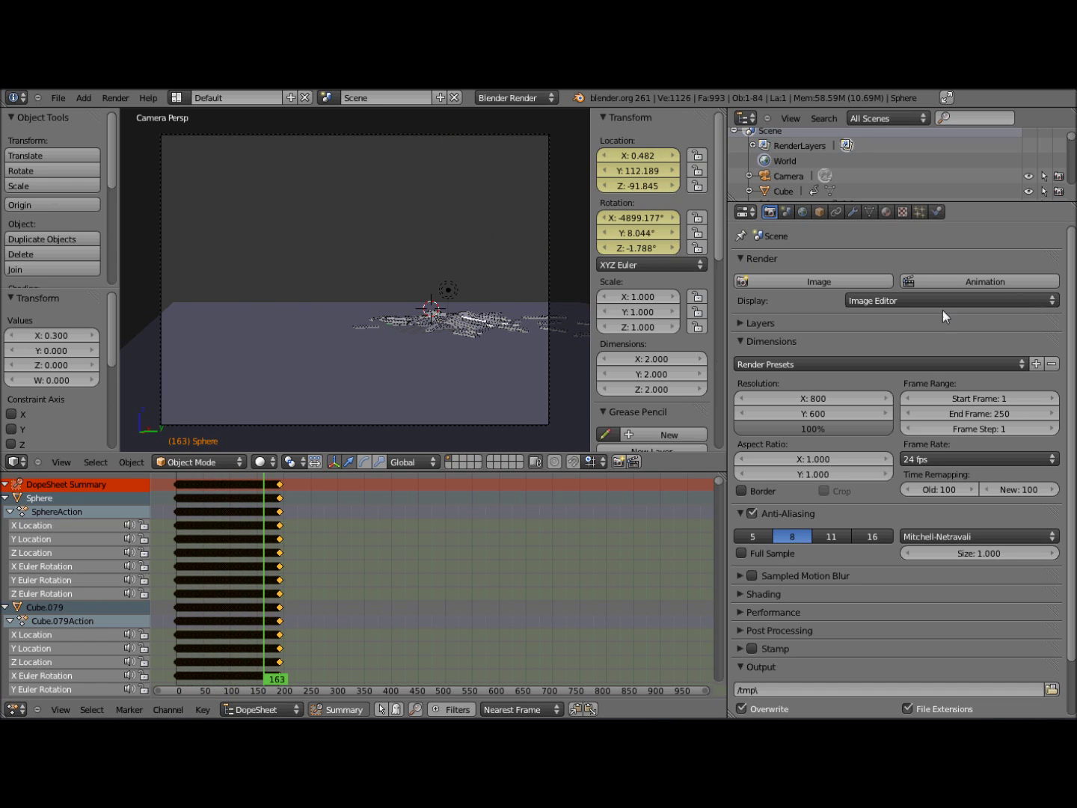
Step: Set the render display to New Window, render frame 163 as a still image, and close the result
left_click(905, 297)
left_click(902, 254)
left_click(792, 280)
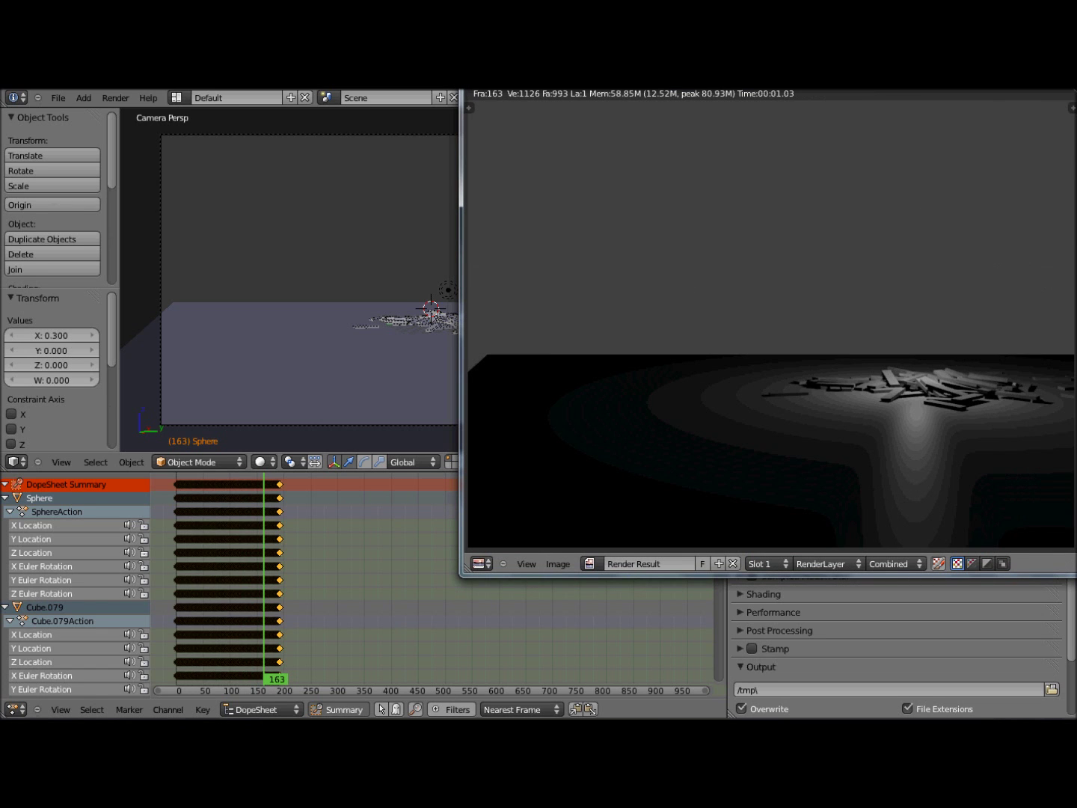
key("Escape")
Step: Go to frame 103, set it as the animation's start frame, and render a few frames before stopping the render
left_click(233, 549)
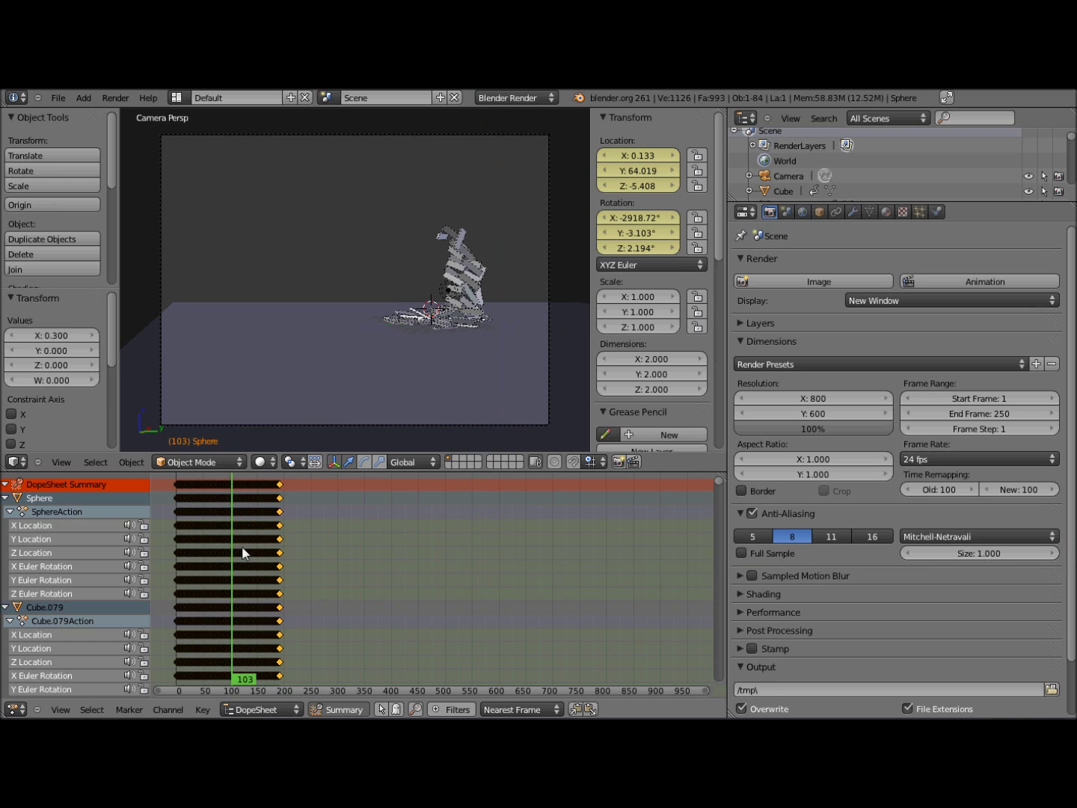
left_click(987, 398)
type("103")
key("Return")
left_click(984, 282)
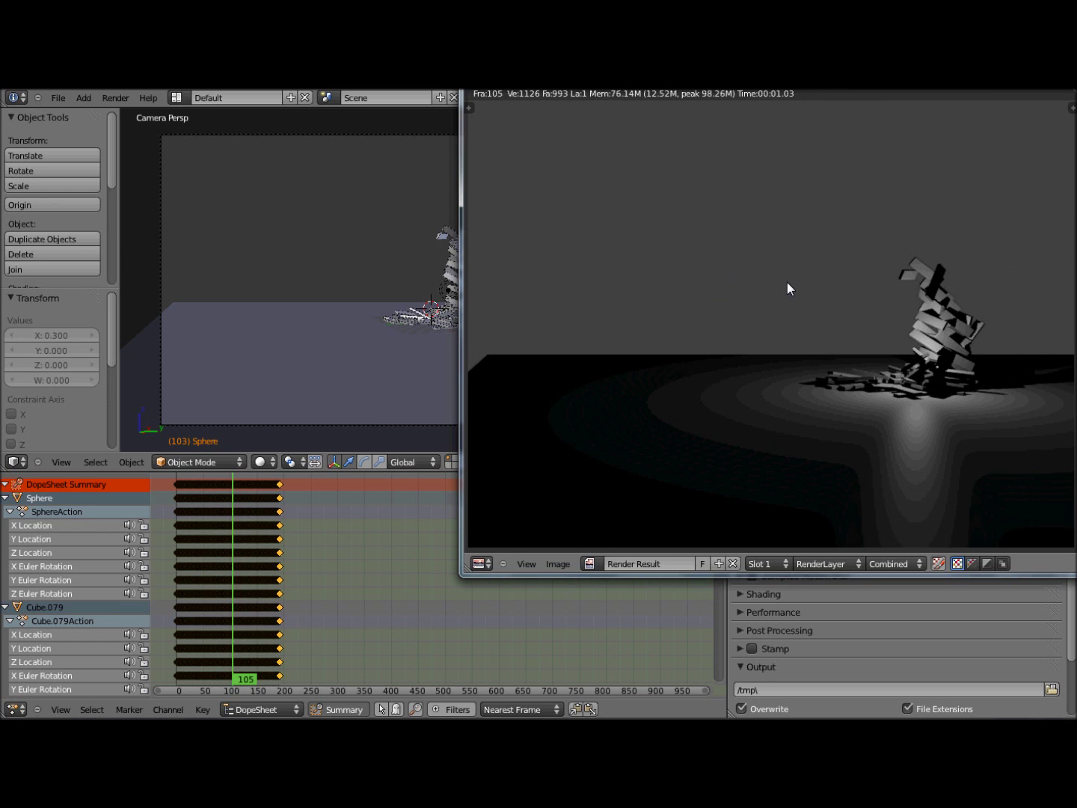
key("Escape")
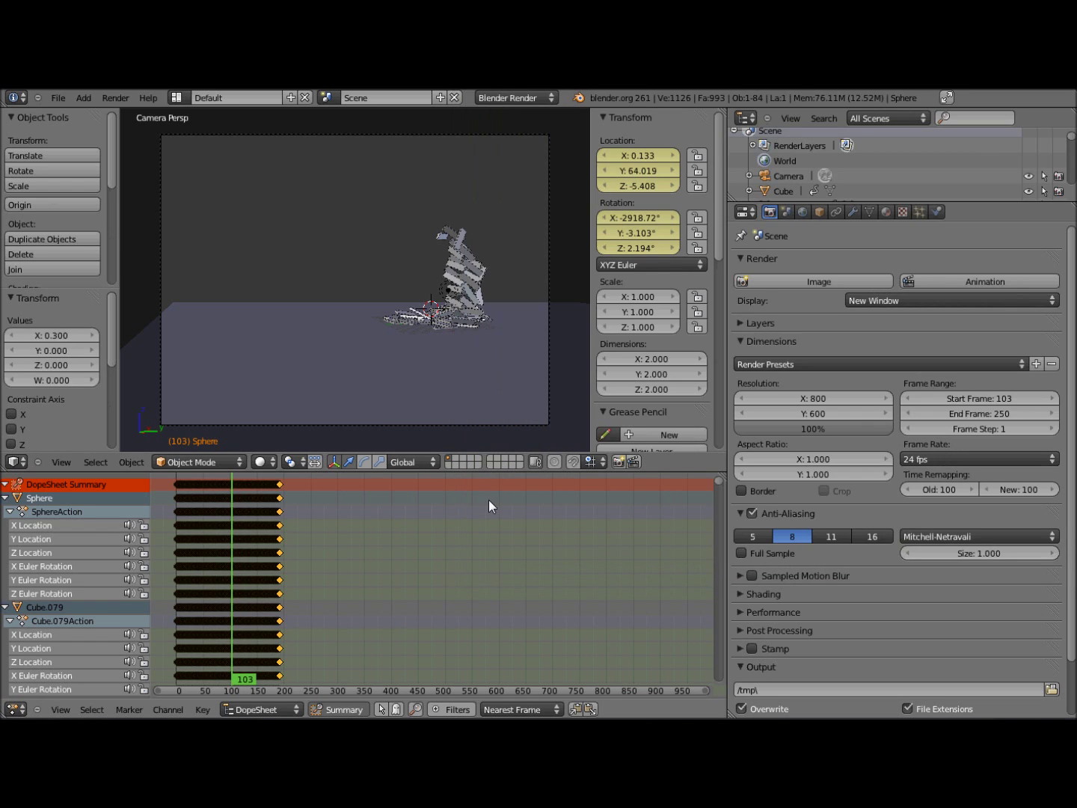